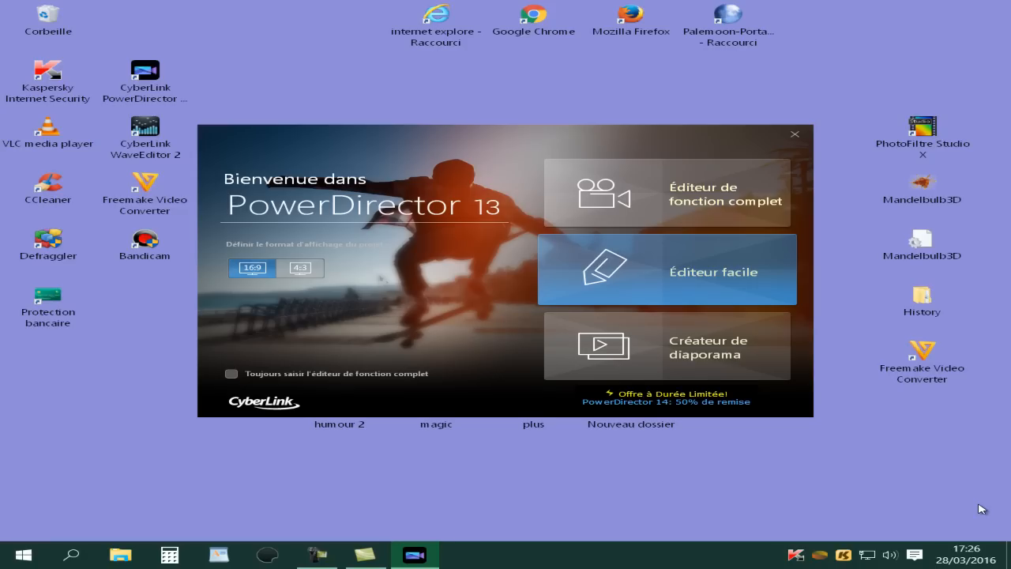
# Open the full-feature editor for a 16:9 project.
pyautogui.press('Up')
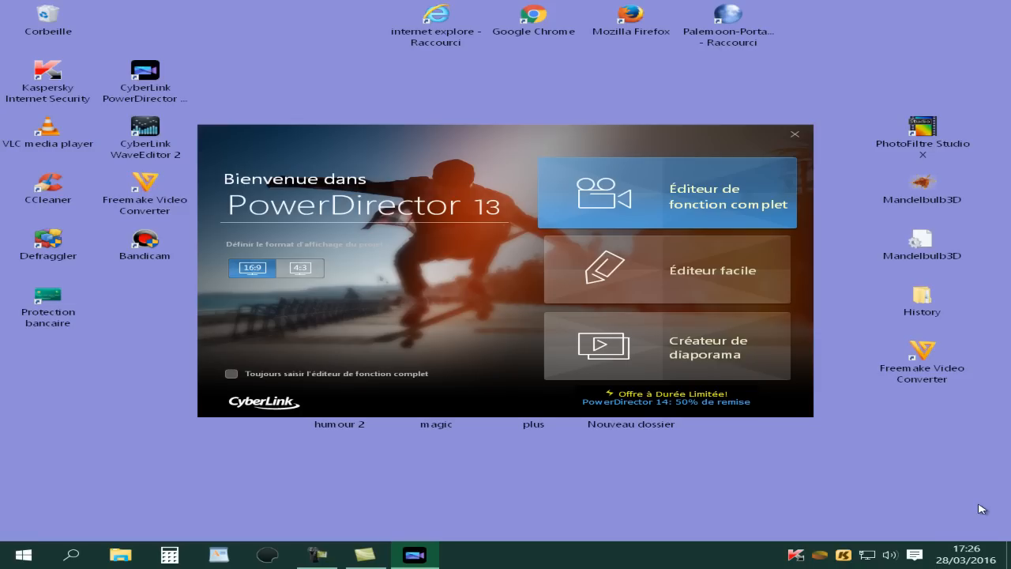
pyautogui.press('Return')
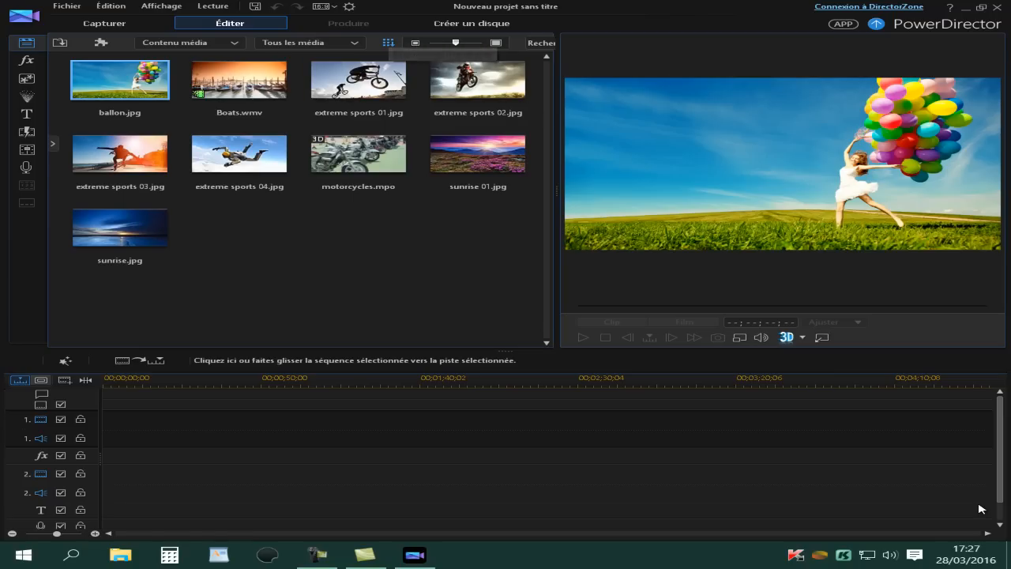
# Empty the media library of its sample files.
pyautogui.click(388, 42)
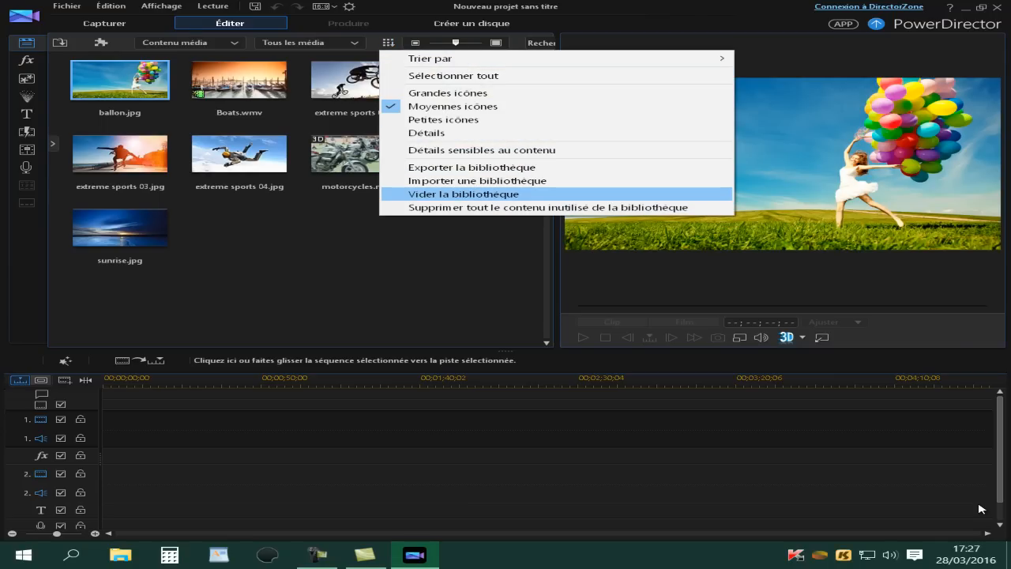
pyautogui.press('Down')
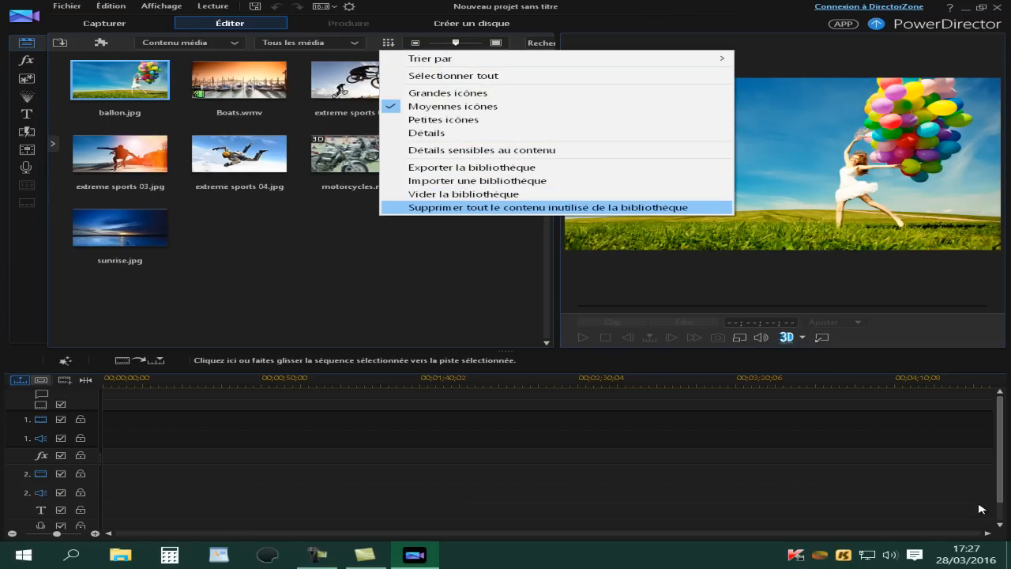
pyautogui.press('Up')
pyautogui.press('Up')
pyautogui.press('Up')
pyautogui.press('Down')
pyautogui.press('Up')
pyautogui.press('Down')
pyautogui.press('Down')
pyautogui.press('Down')
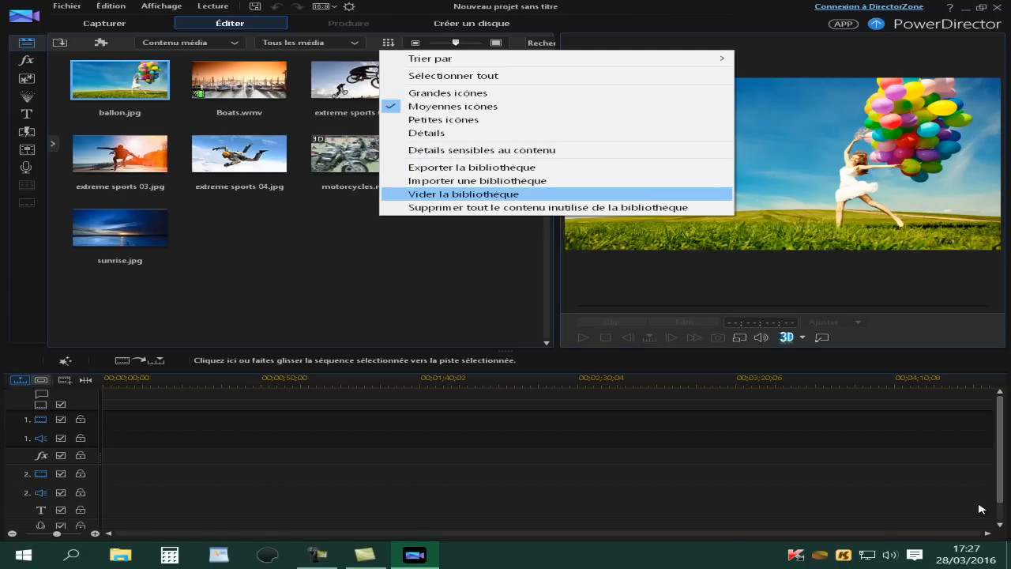
pyautogui.press('Return')
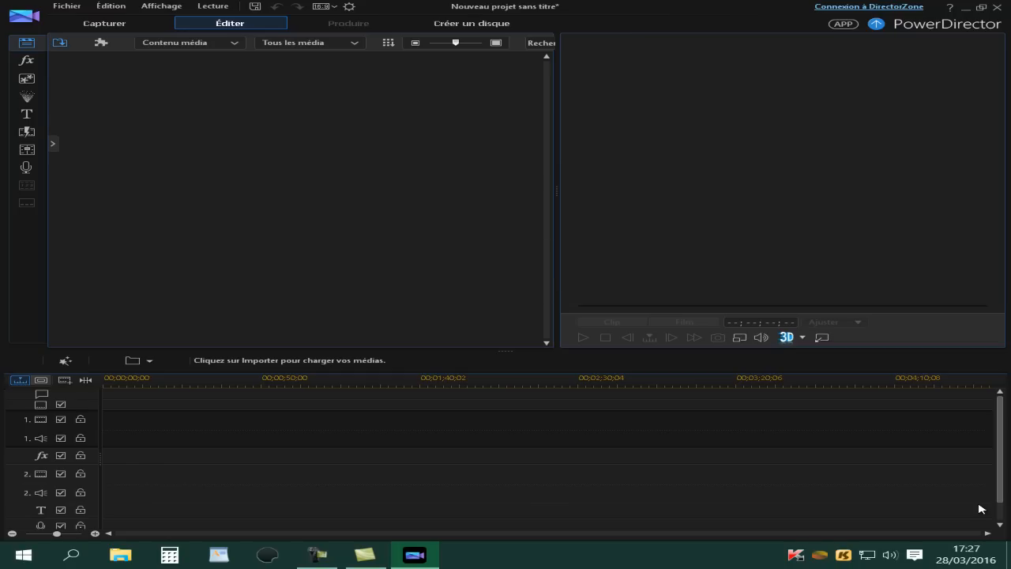
# Import the desktop folder Nouveau dossier, including its subfolders, into the media library.
pyautogui.click(60, 42)
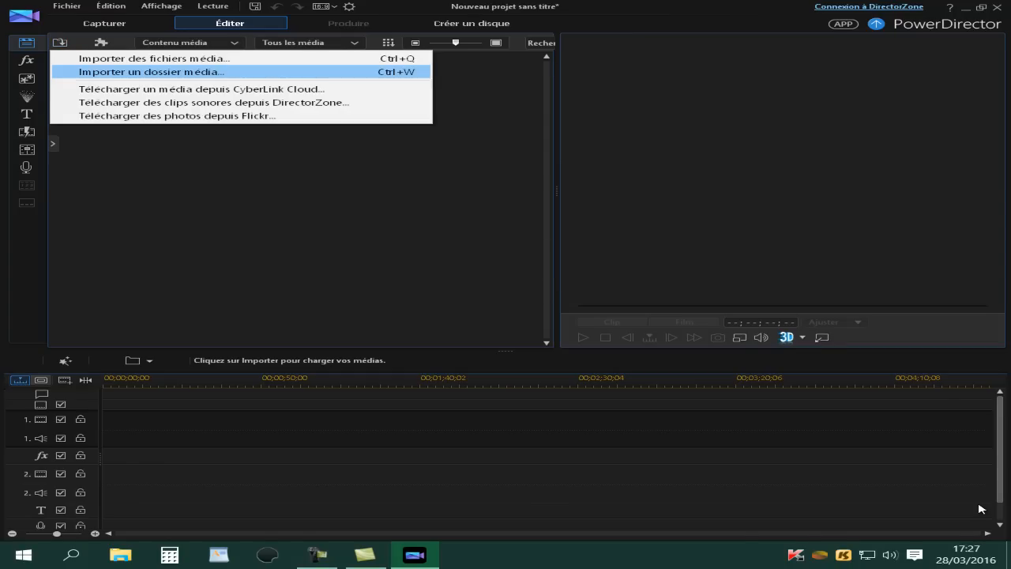
pyautogui.click(151, 72)
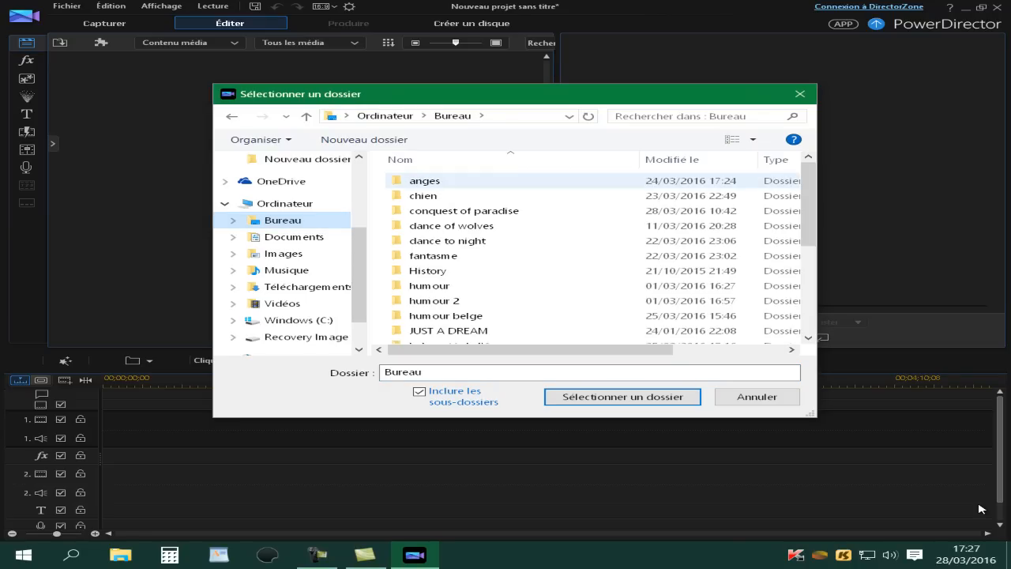
pyautogui.scroll(-5, 451, 266)
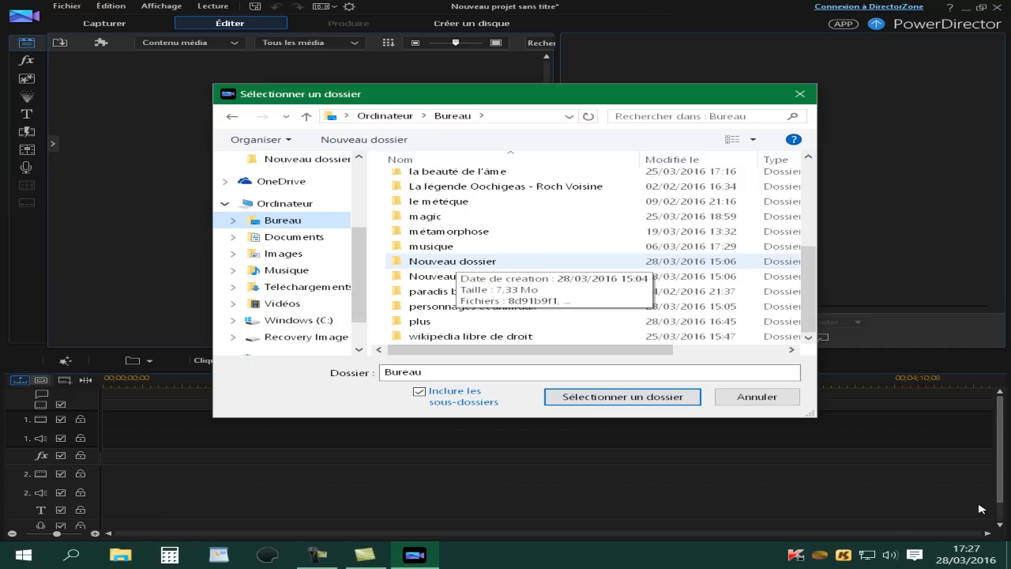
pyautogui.click(452, 260)
pyautogui.doubleClick(452, 261)
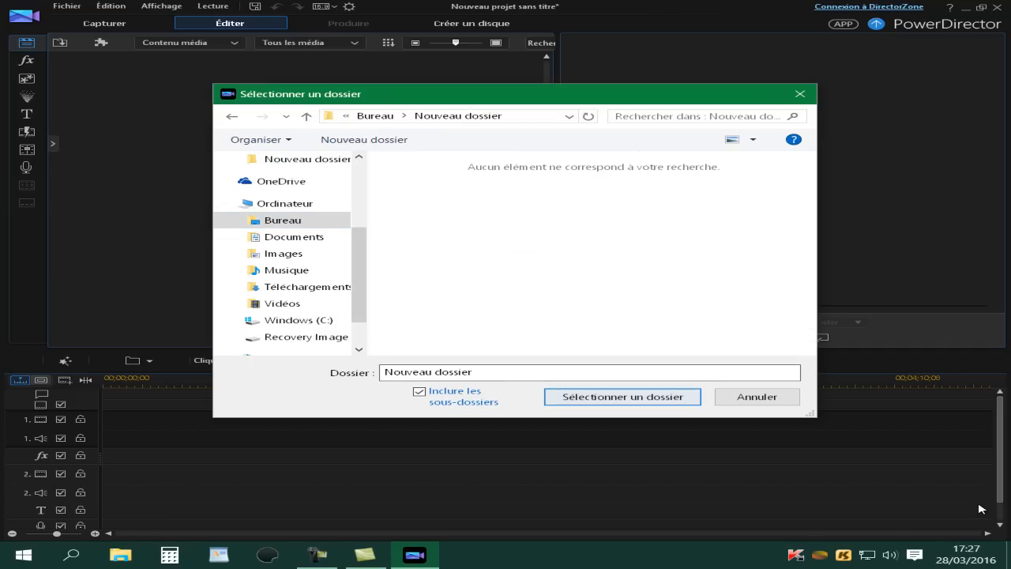
pyautogui.click(622, 397)
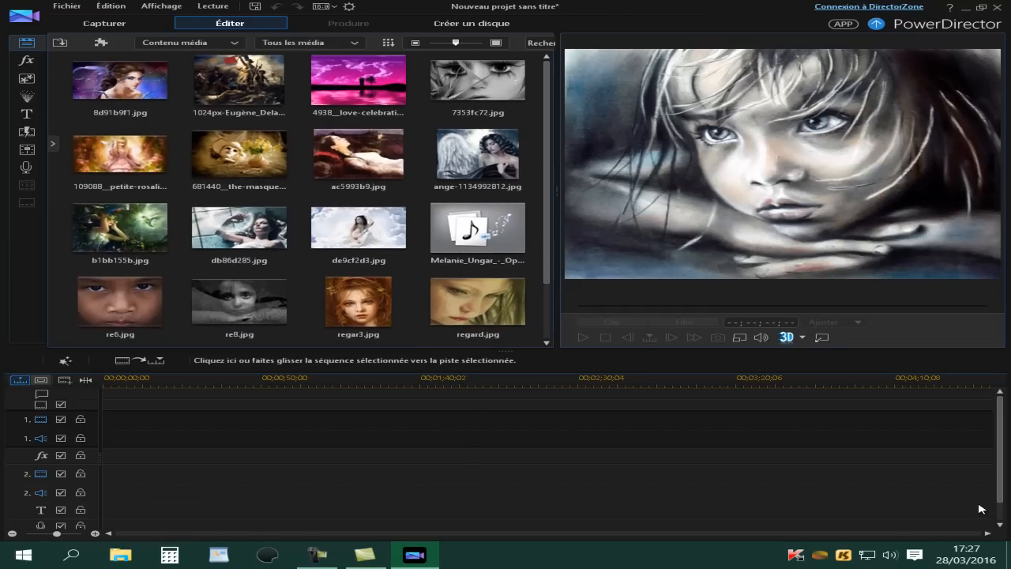
# Try importing the 109088__petite picture from Nouveau dossier as an individual media file.
pyautogui.click(59, 41)
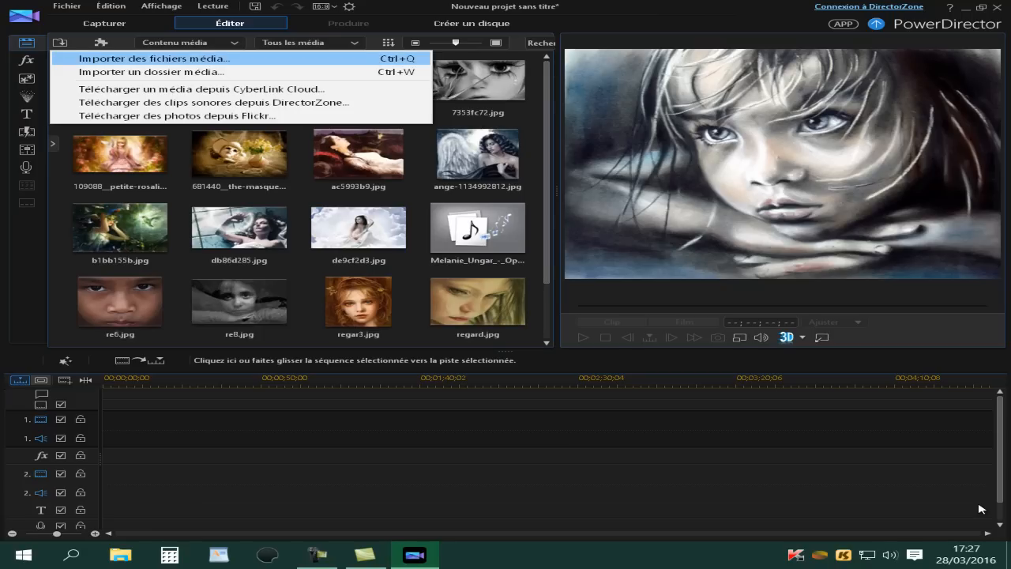
pyautogui.click(154, 59)
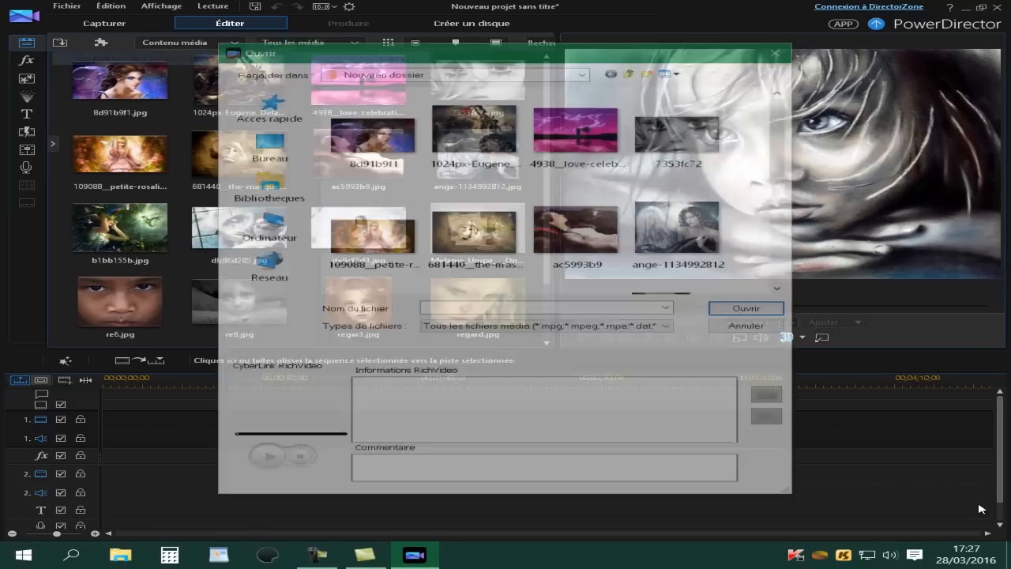
pyautogui.click(371, 236)
pyautogui.press('Return')
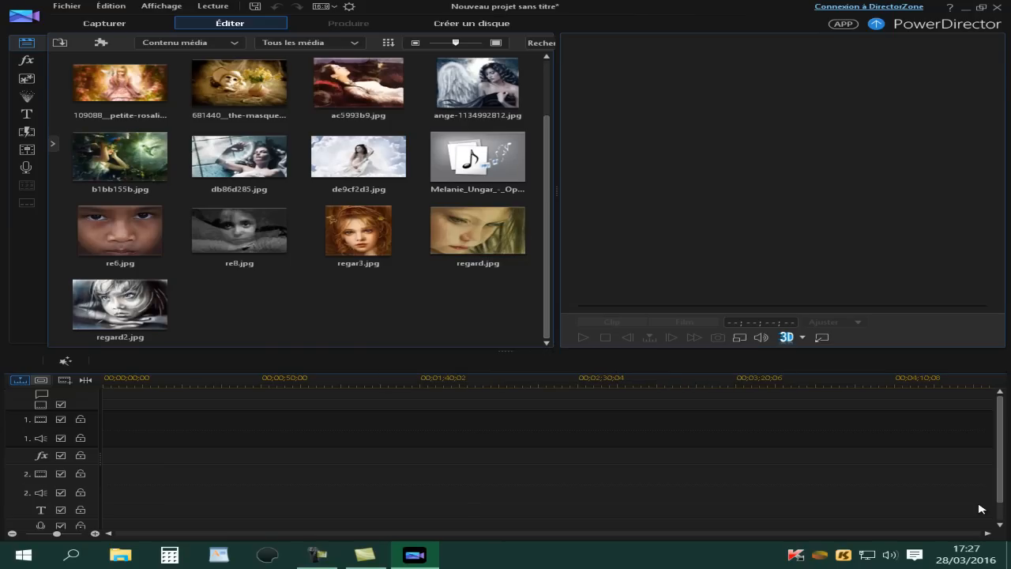
# Place all library media on track 2, with the music starting at the beginning and the 681440__the-masque picture repeated after the last image.
pyautogui.moveTo(537, 333); pyautogui.dragTo(67, 51)
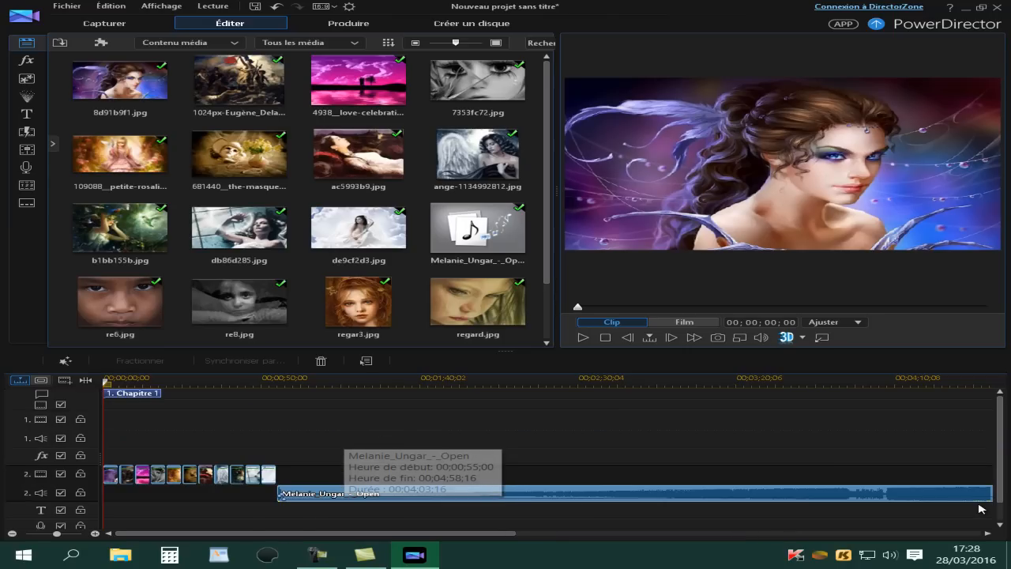
pyautogui.moveTo(329, 493); pyautogui.dragTo(155, 493)
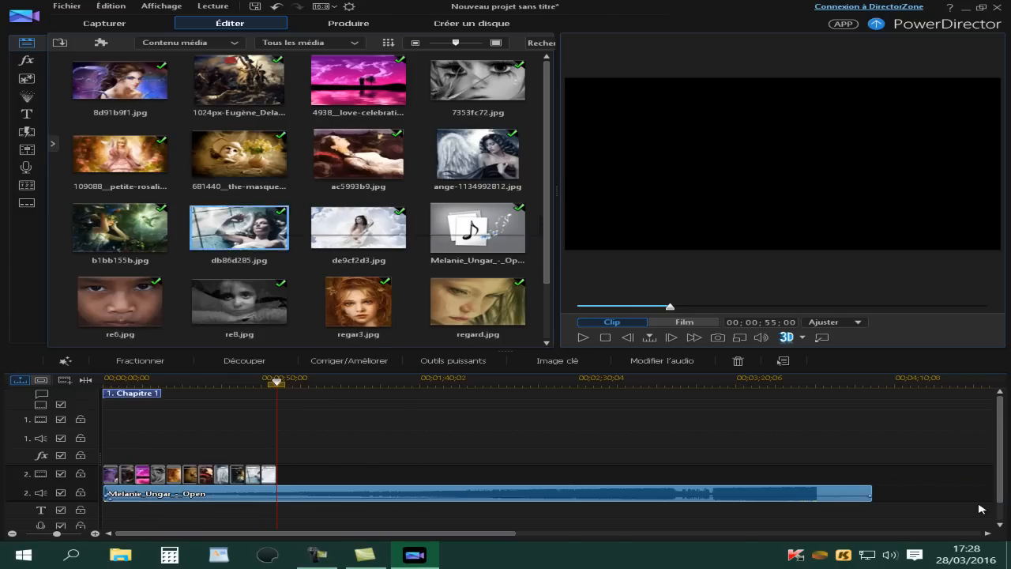
pyautogui.moveTo(239, 154); pyautogui.dragTo(283, 474)
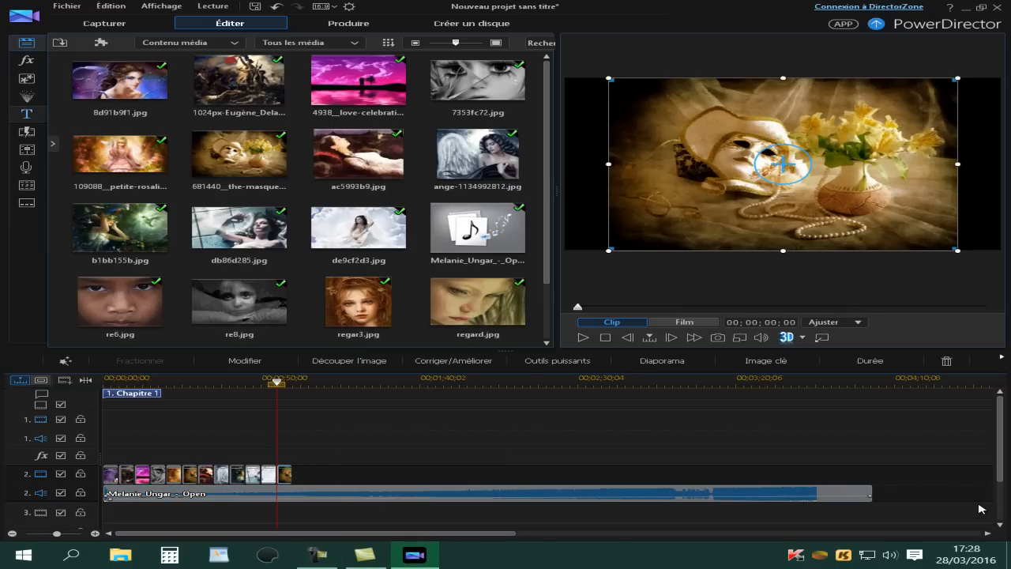
# Insert the downloaded title template !//Mes Tiltre=11 at the start of track 2, moving all clips, and move the music back to the timeline start.
pyautogui.click(26, 114)
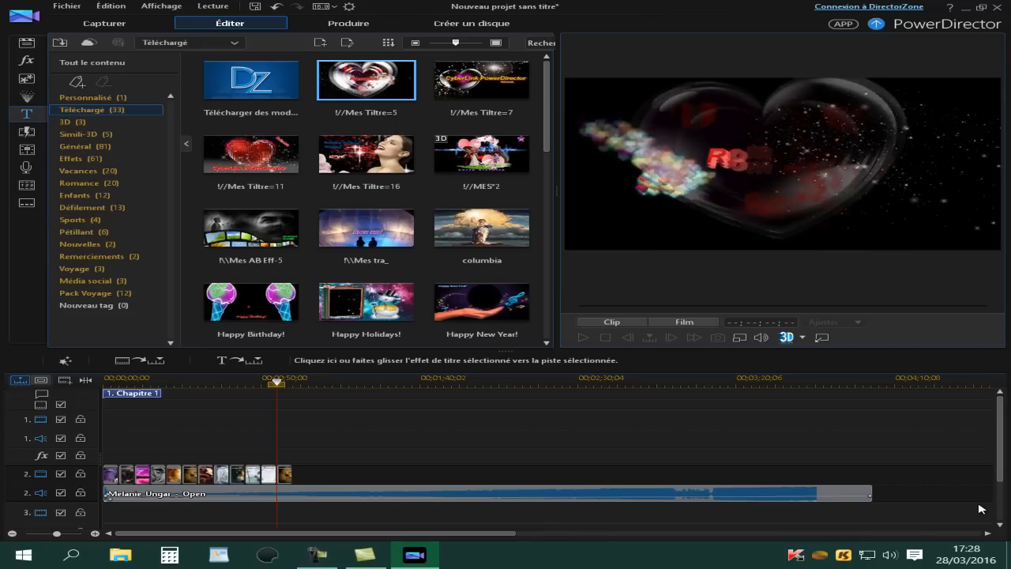
pyautogui.click(92, 98)
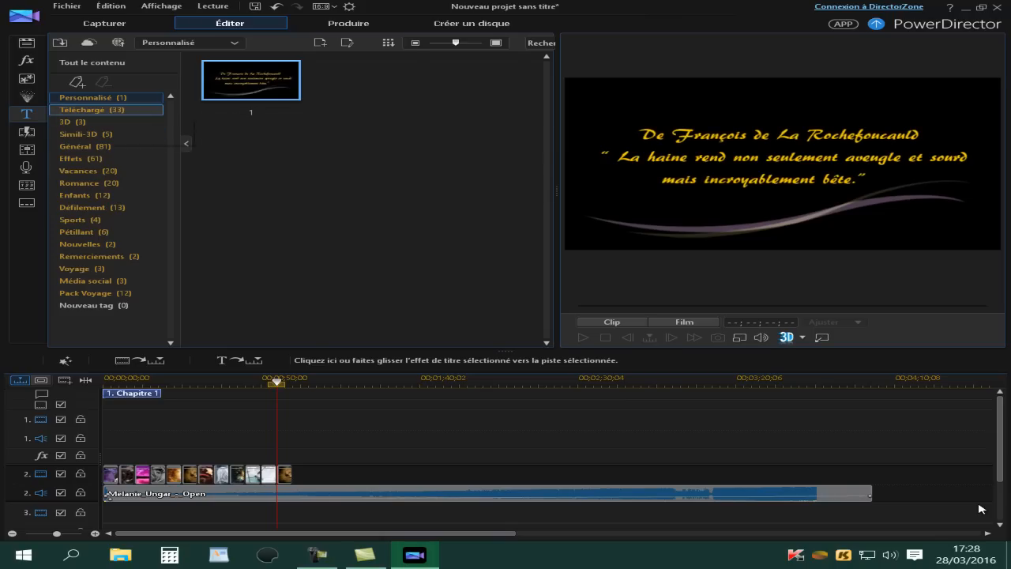
pyautogui.click(92, 110)
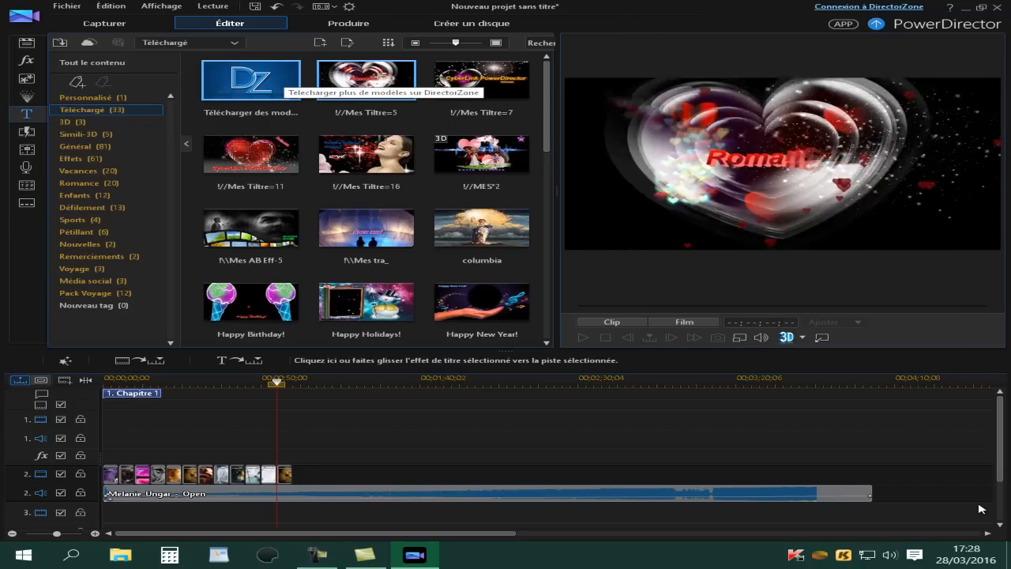
pyautogui.press('Down')
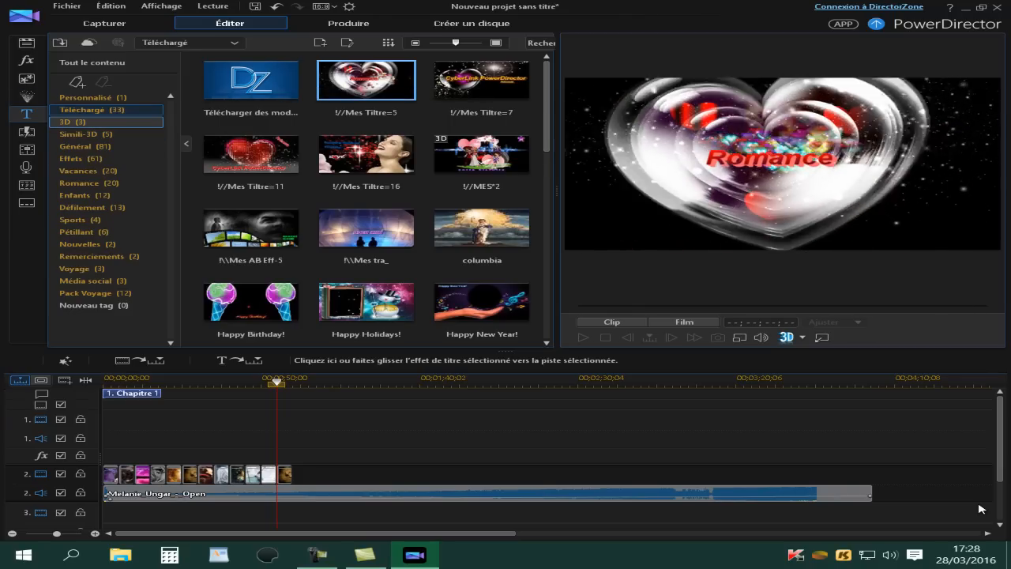
pyautogui.press('Down')
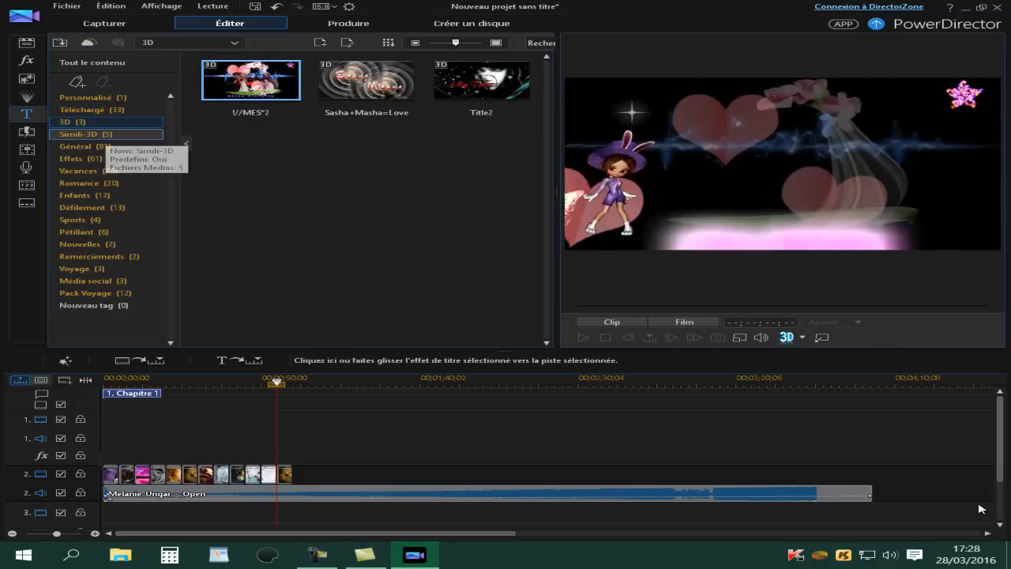
pyautogui.press('Up')
pyautogui.press('Up')
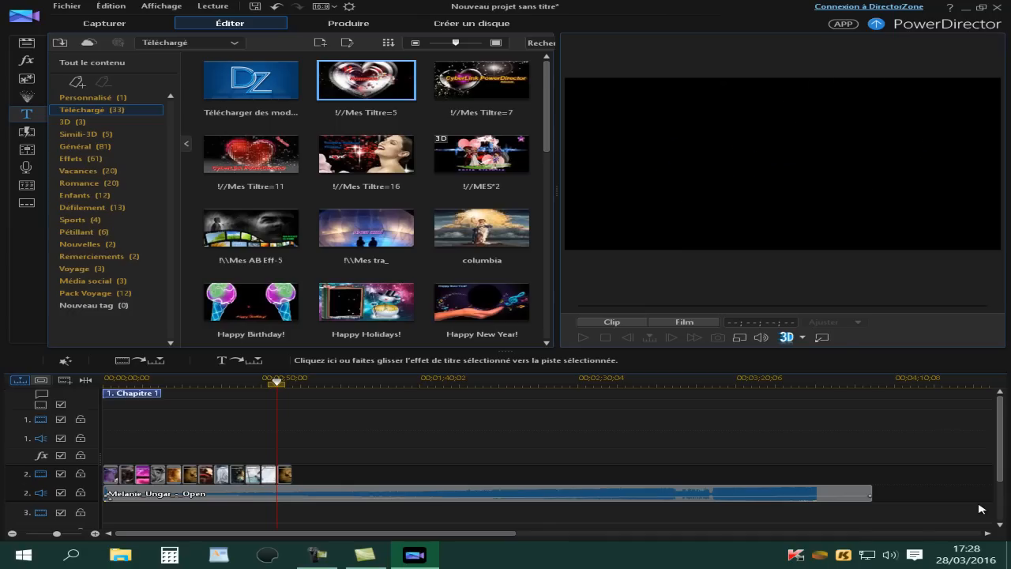
pyautogui.moveTo(251, 154)
pyautogui.mouseDown()
pyautogui.moveTo(157, 420)
pyautogui.moveTo(127, 474)
pyautogui.mouseUp()
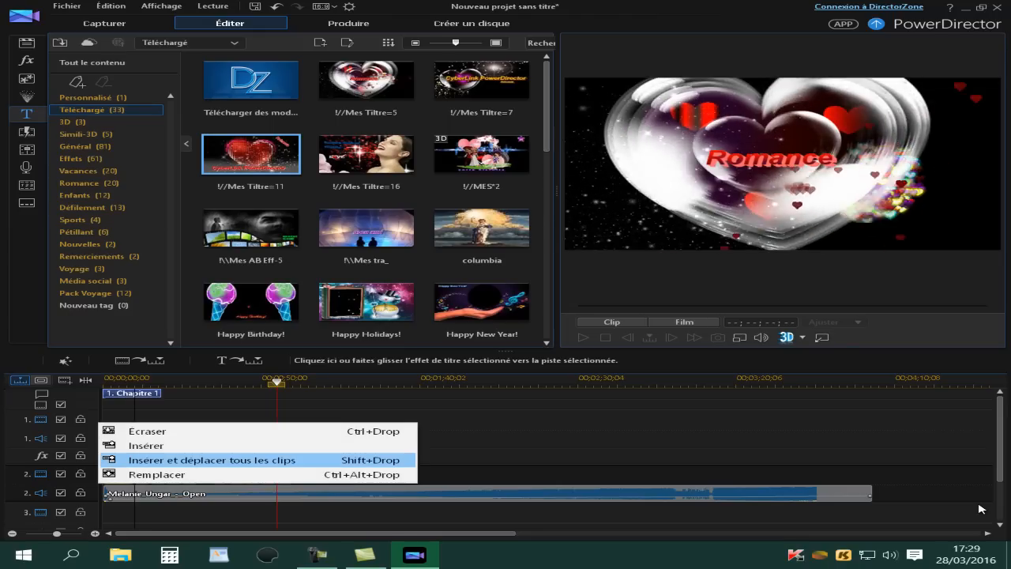
pyautogui.click(182, 460)
pyautogui.moveTo(158, 493); pyautogui.dragTo(125, 493)
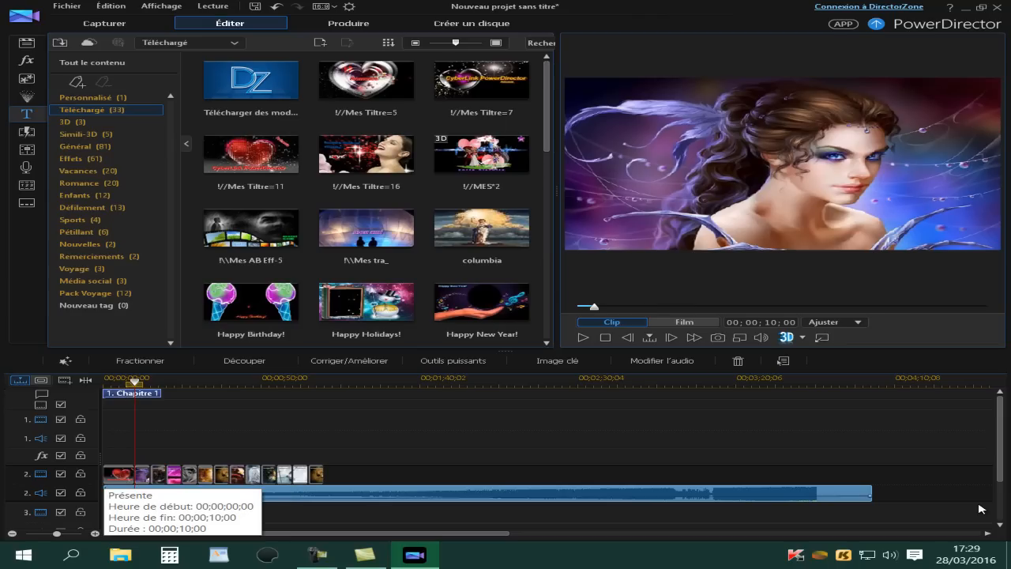
# Open the inserted title in the title designer and replace the CyberLink PowerDirector text with "titre".
pyautogui.click(119, 474)
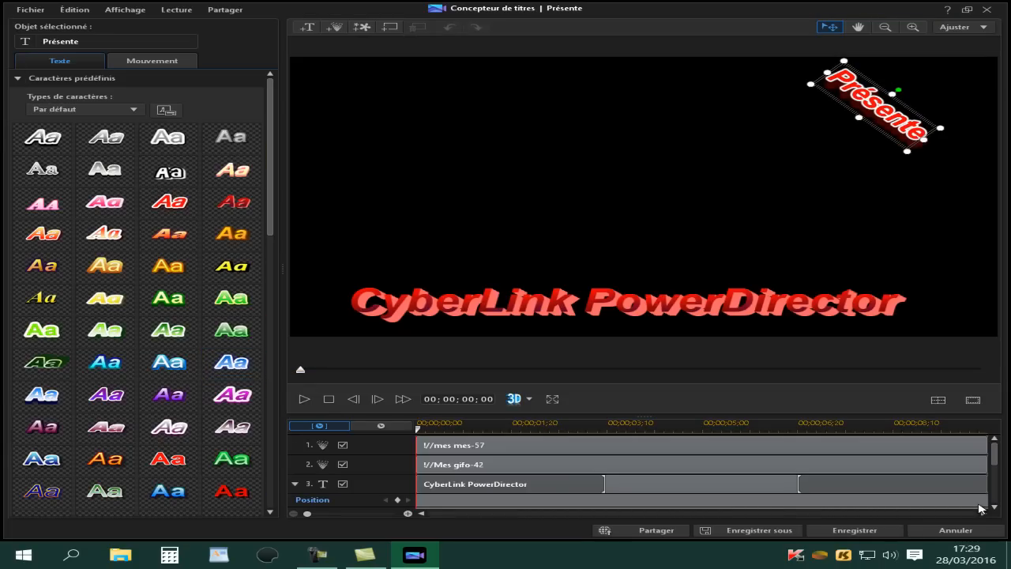
pyautogui.moveTo(349, 304); pyautogui.dragTo(896, 304)
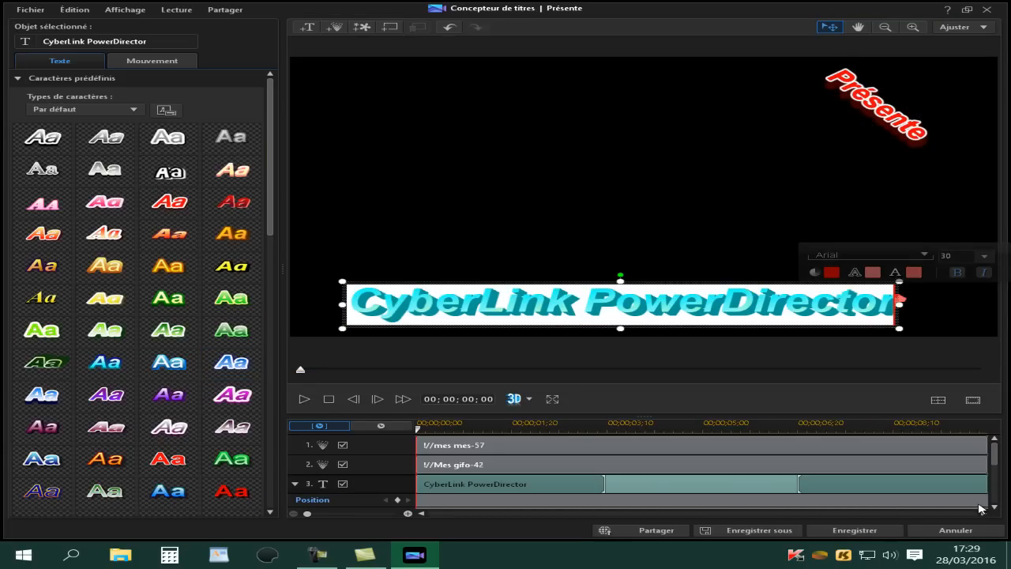
pyautogui.press('BackSpace')
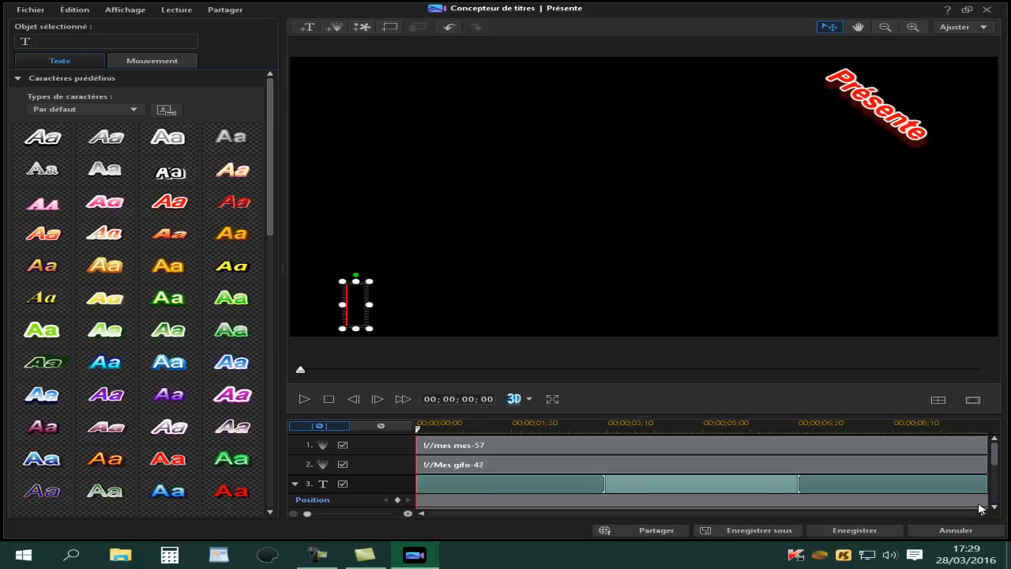
pyautogui.write('titre')
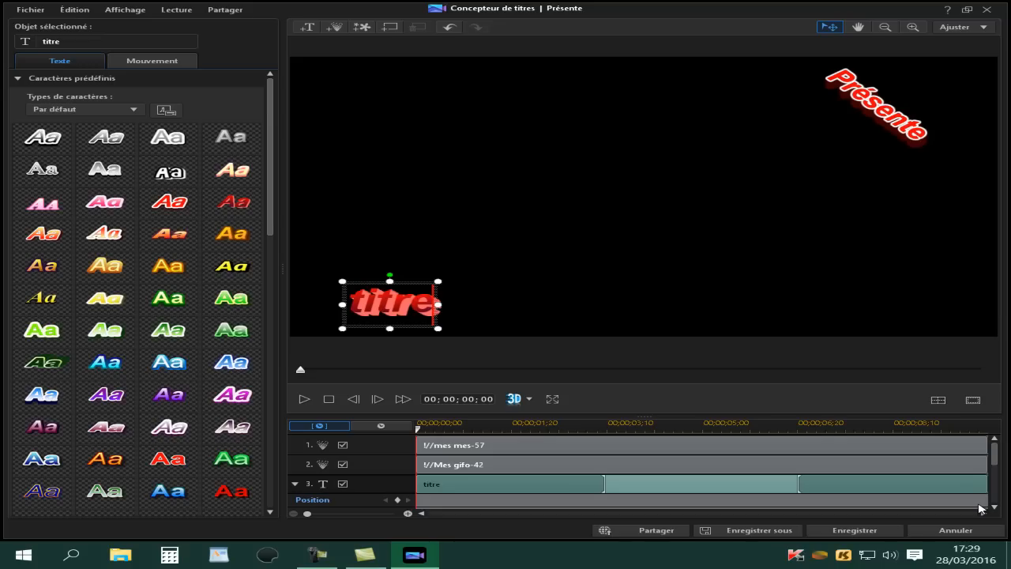
# Set the font size of the "titre" text to 48.
pyautogui.hotkey('ctrl', 'a')
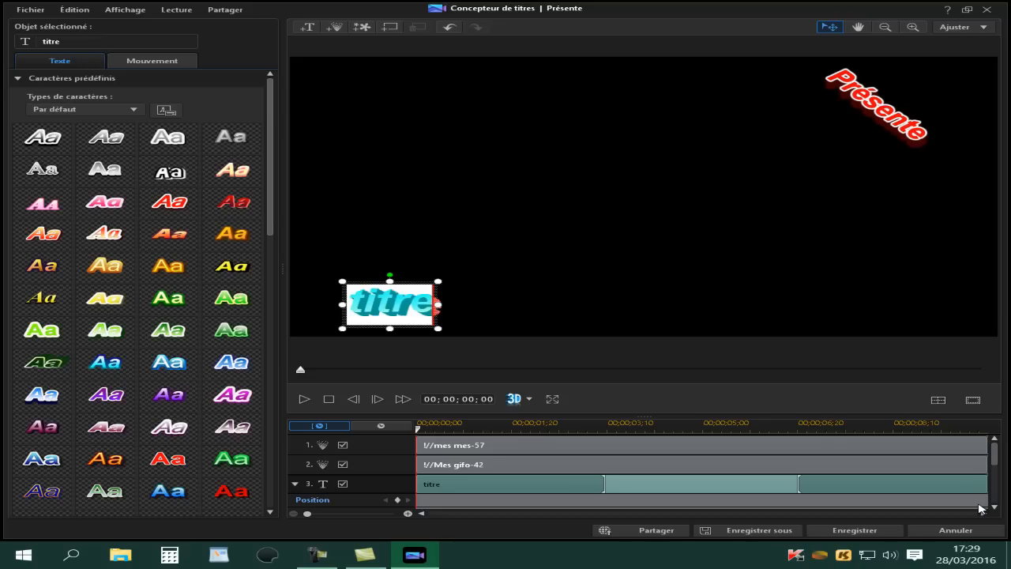
pyautogui.hotkey('shift', 'F10')
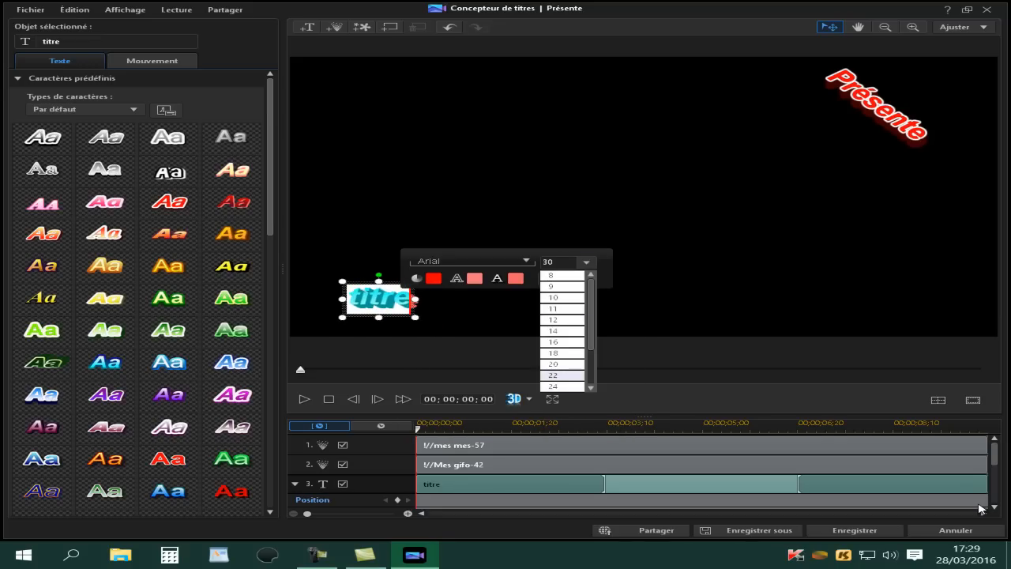
pyautogui.press('Down')
pyautogui.press('Down')
pyautogui.press('Down')
pyautogui.press('Down')
pyautogui.press('Down')
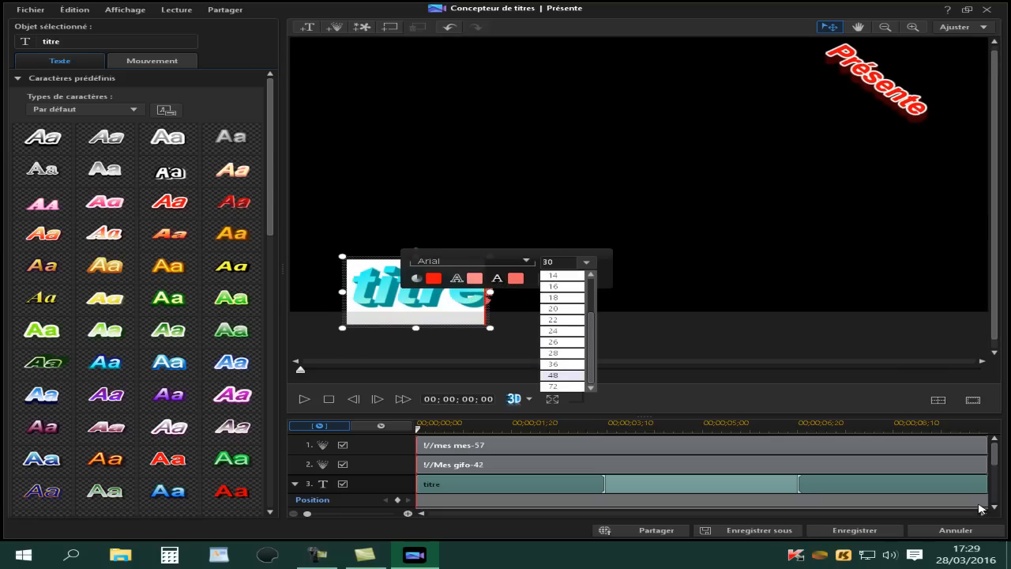
pyautogui.press('Return')
pyautogui.press('Escape')
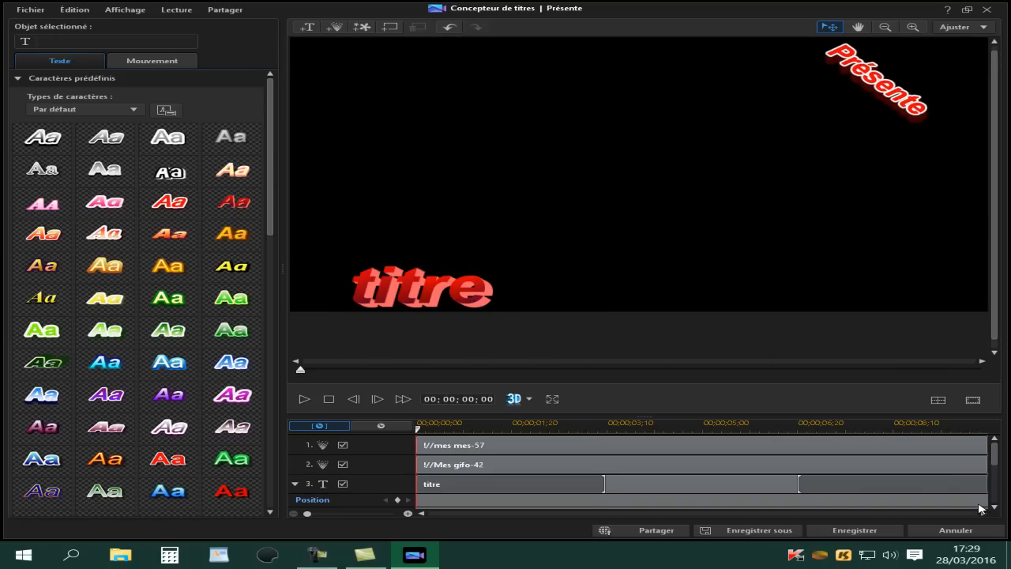
# Move the "titre" text up toward the middle of the frame and apply the light character preset with the green outline.
pyautogui.moveTo(417, 291); pyautogui.dragTo(452, 195)
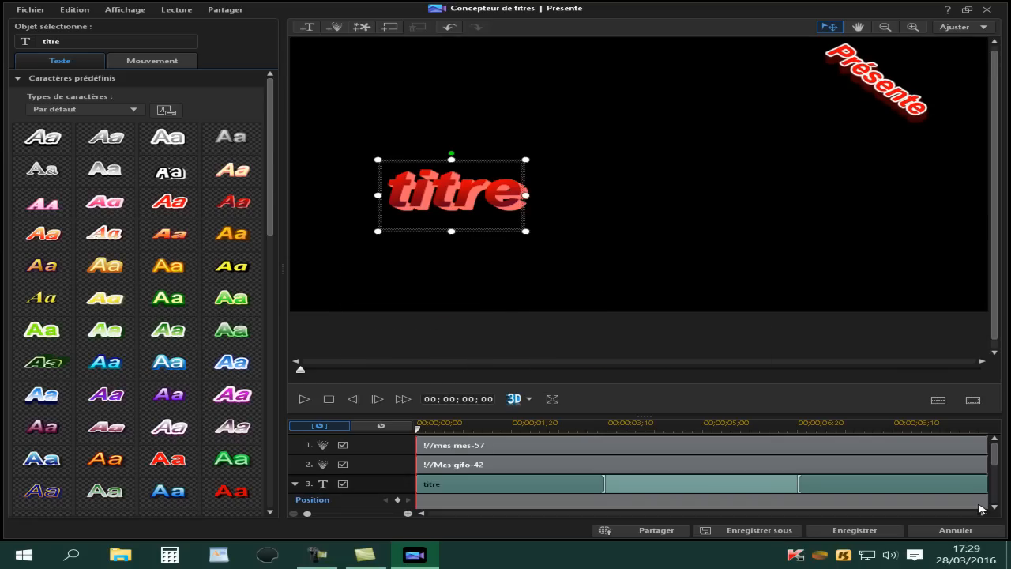
pyautogui.moveTo(384, 195); pyautogui.dragTo(521, 195)
pyautogui.click(168, 298)
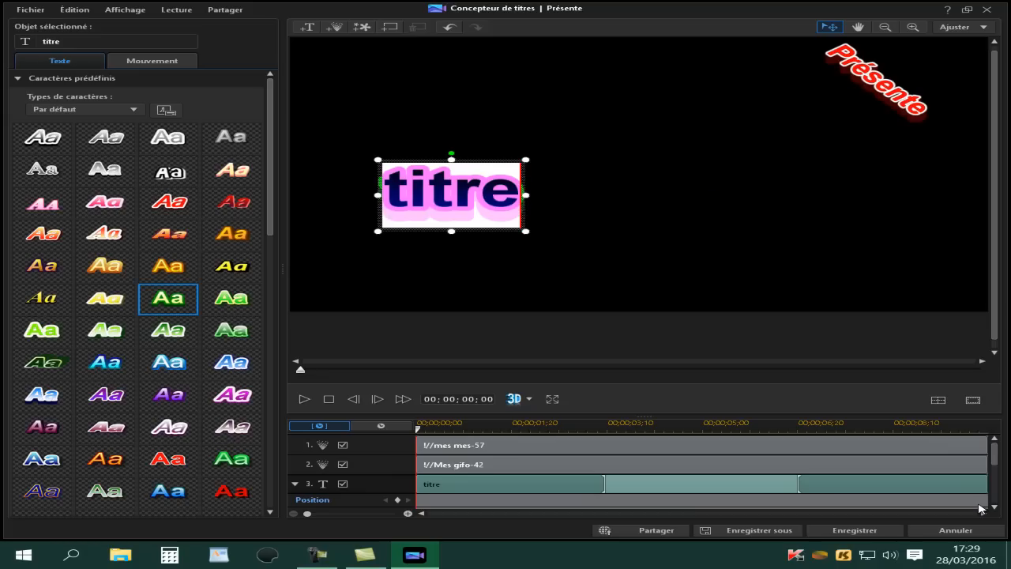
# Try other character presets on the "titre" text and settle on the solid red one without a white outline.
pyautogui.click(168, 361)
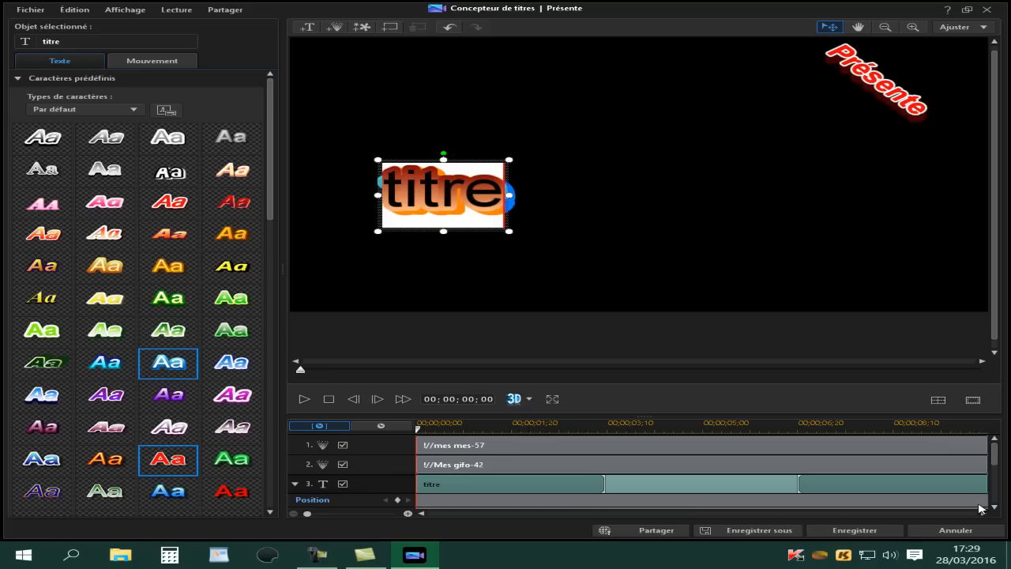
pyautogui.click(168, 459)
pyautogui.click(231, 491)
pyautogui.click(488, 270)
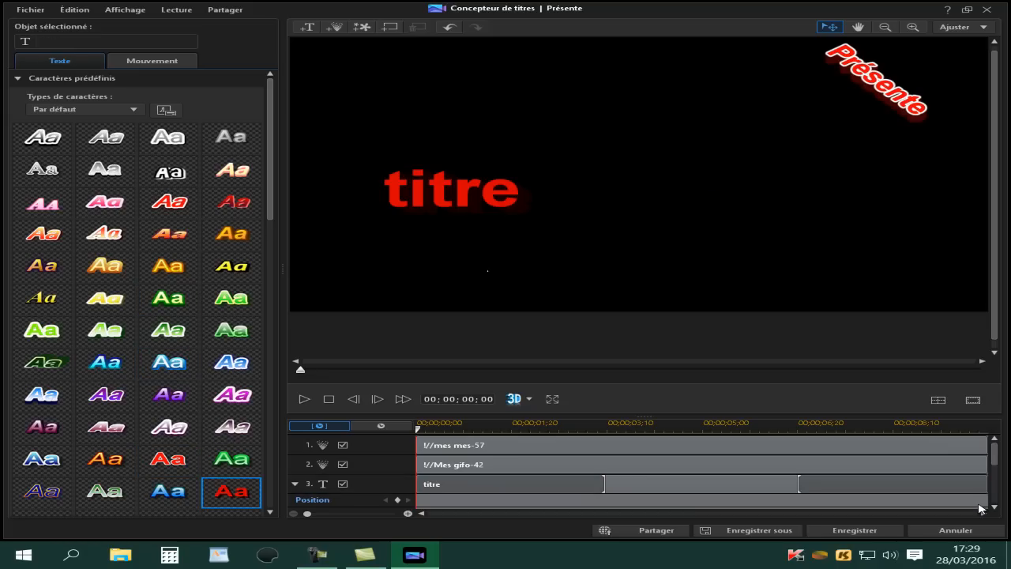
# Move the "titre" text to the upper-left corner of the video frame.
pyautogui.click(451, 192)
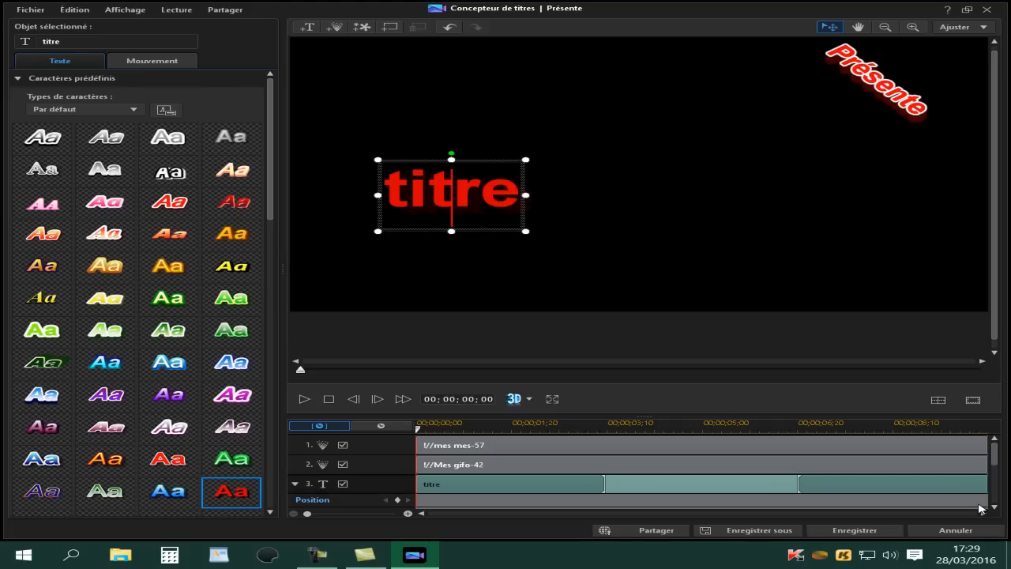
pyautogui.press('Escape')
pyautogui.moveTo(406, 89); pyautogui.dragTo(390, 87)
pyautogui.press('Escape')
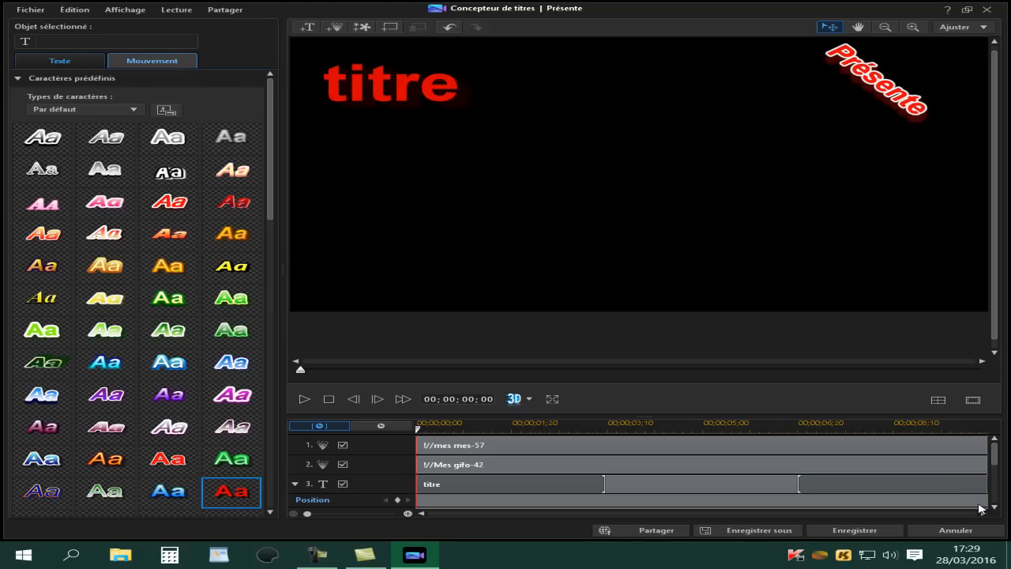
# Give the "titre" text the Rassemblement starting effect and play the title animation.
pyautogui.click(152, 61)
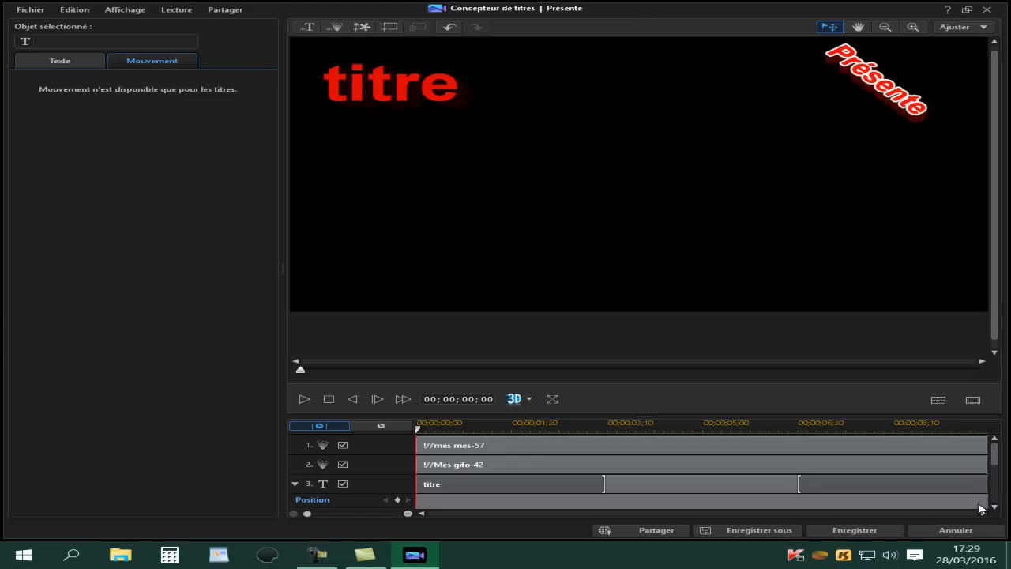
pyautogui.moveTo(324, 87); pyautogui.dragTo(460, 89)
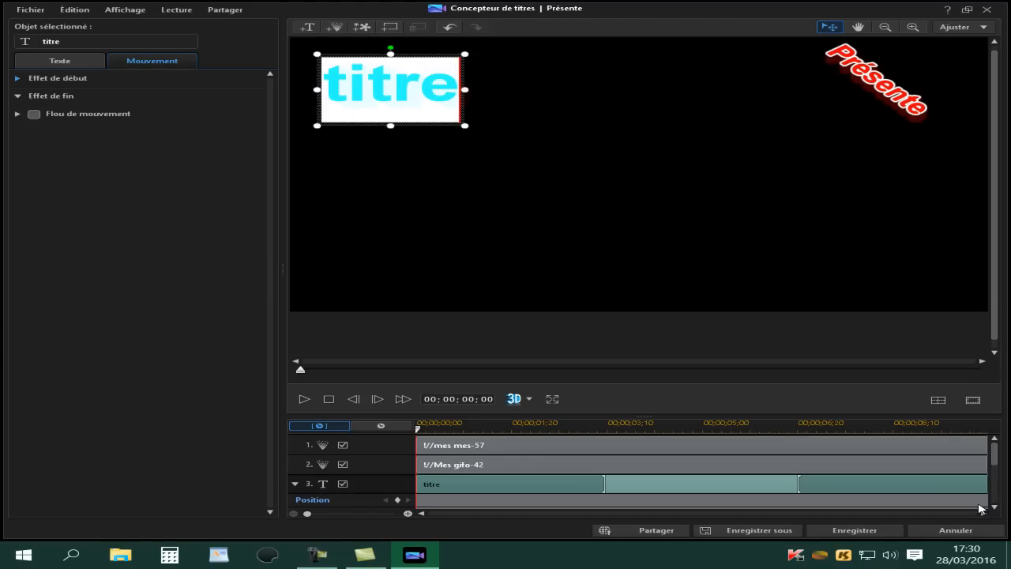
pyautogui.click(17, 77)
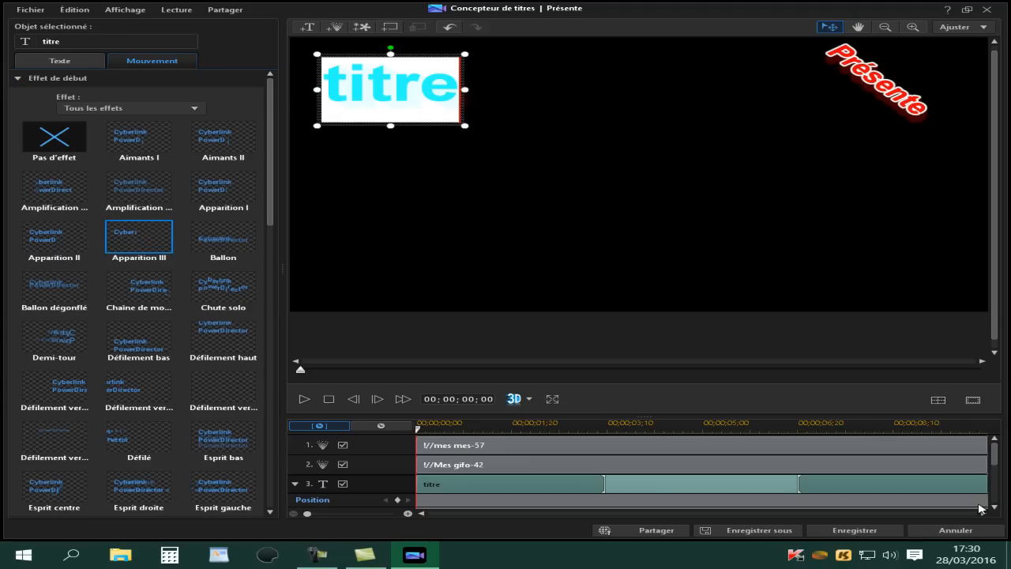
pyautogui.click(138, 235)
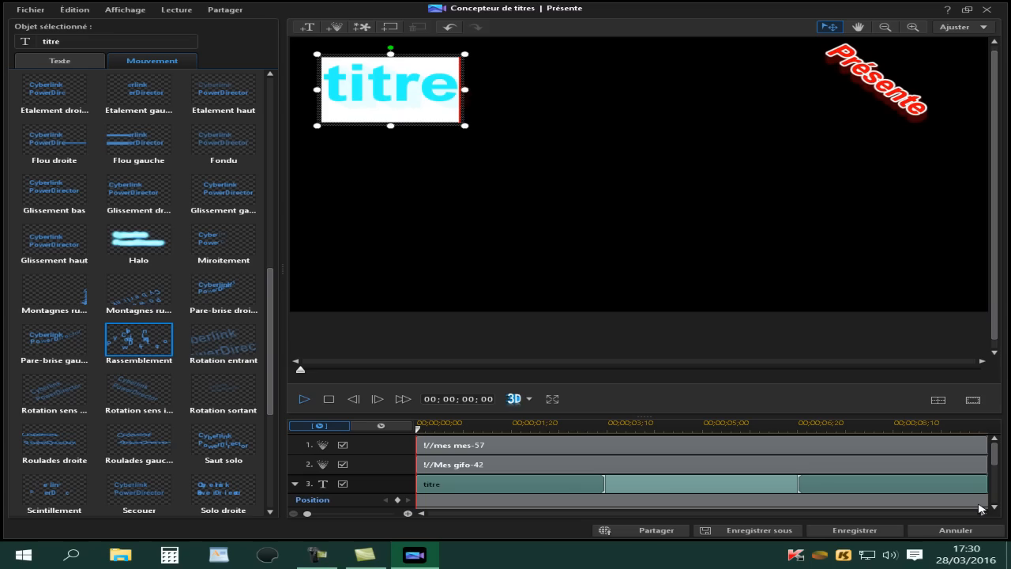
pyautogui.click(304, 399)
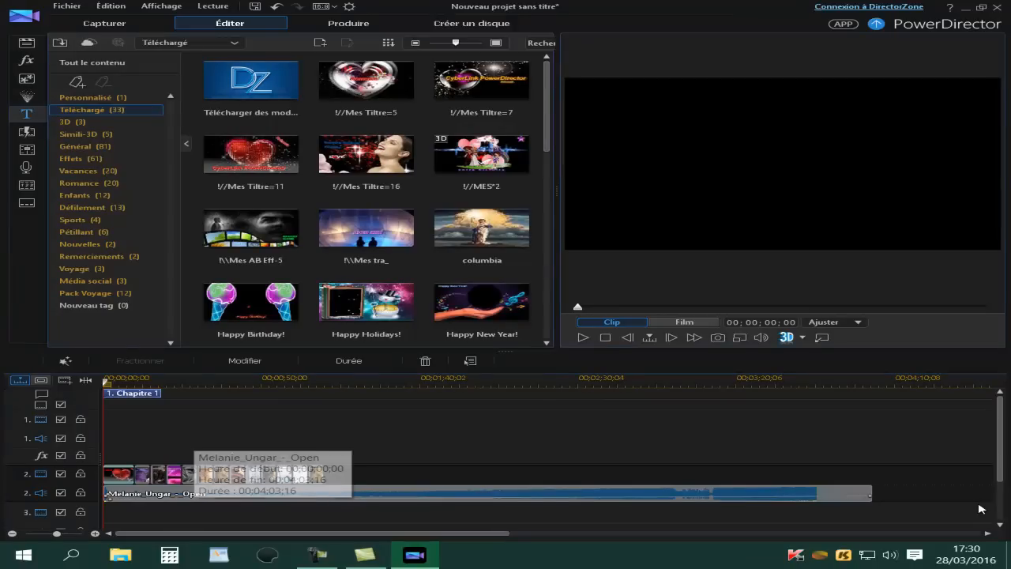
# Set the stretch mode of the 1024px image clip on track 2 to stretch to the 16:9 display format.
pyautogui.moveTo(560, 380); pyautogui.dragTo(993, 380)
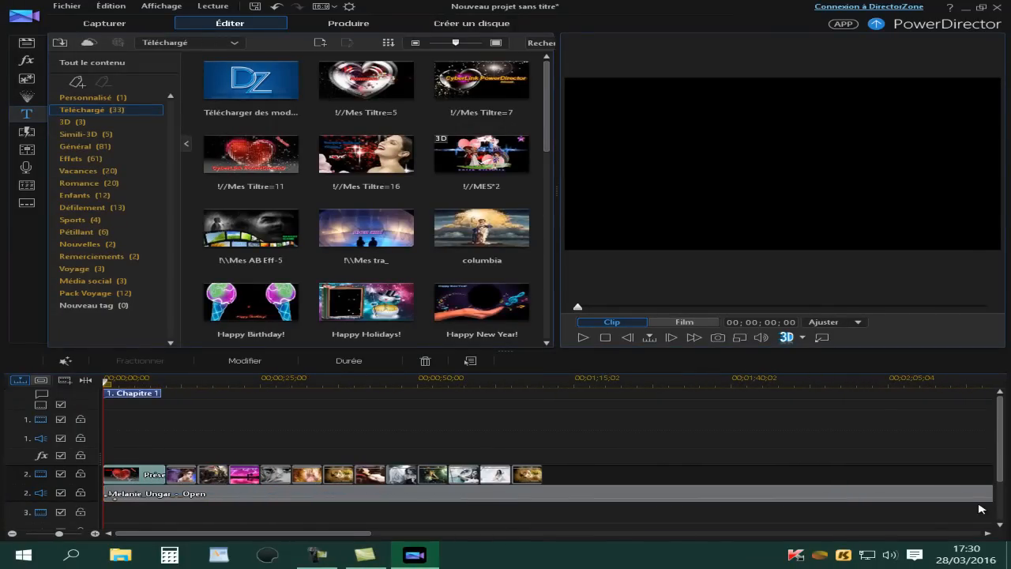
pyautogui.moveTo(360, 380); pyautogui.dragTo(734, 380)
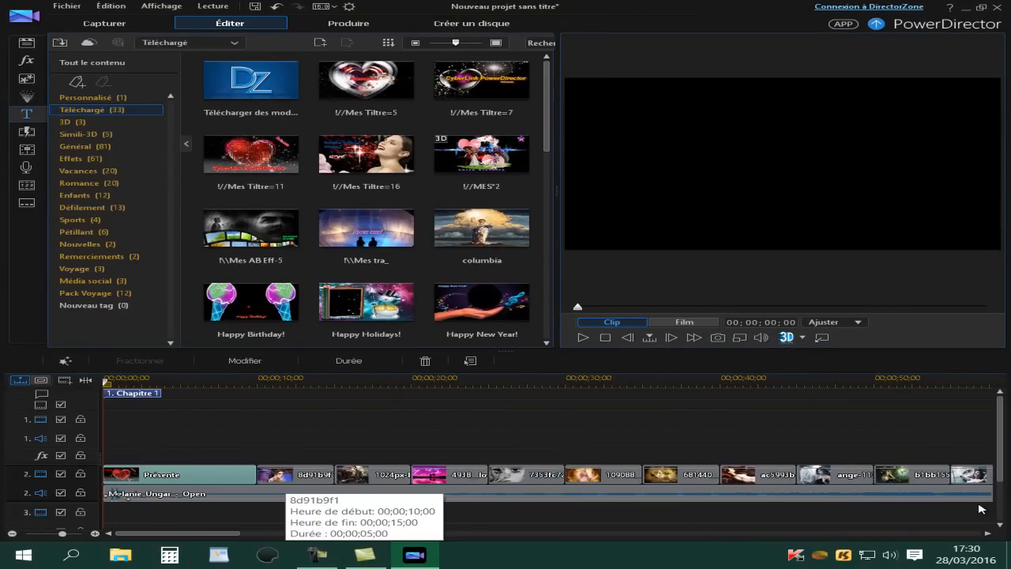
pyautogui.click(291, 478)
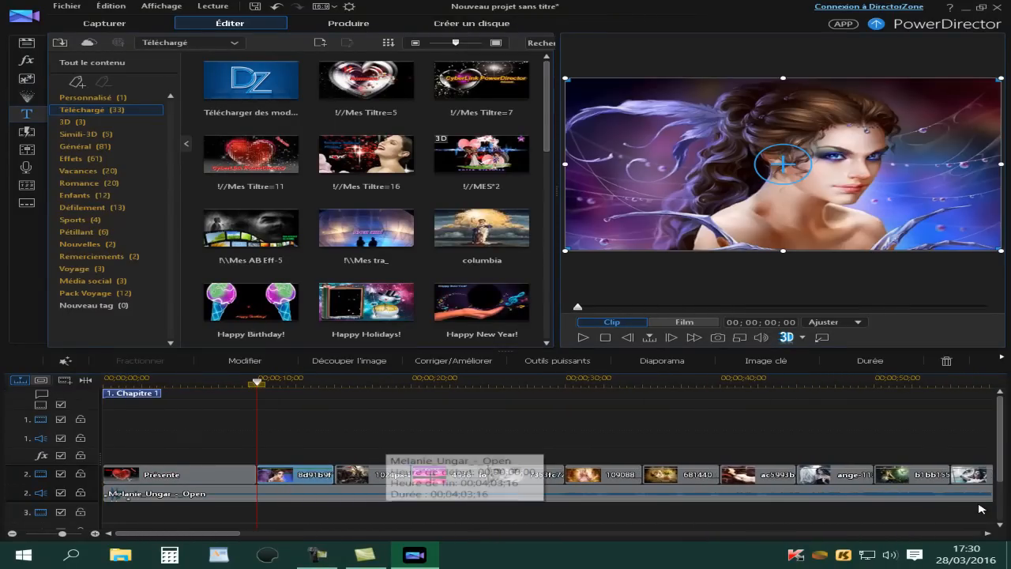
pyautogui.click(370, 476)
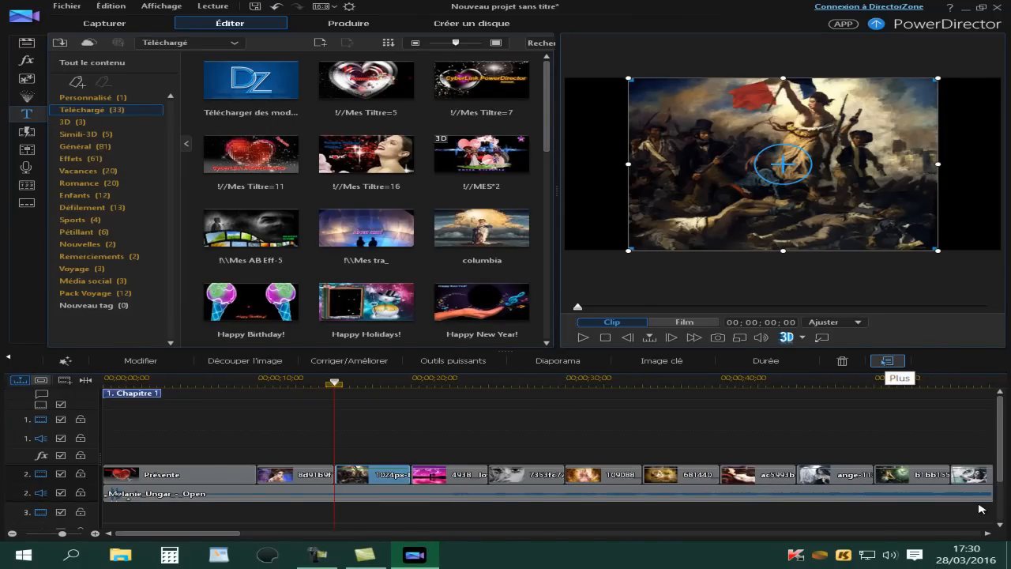
pyautogui.rightClick(981, 508)
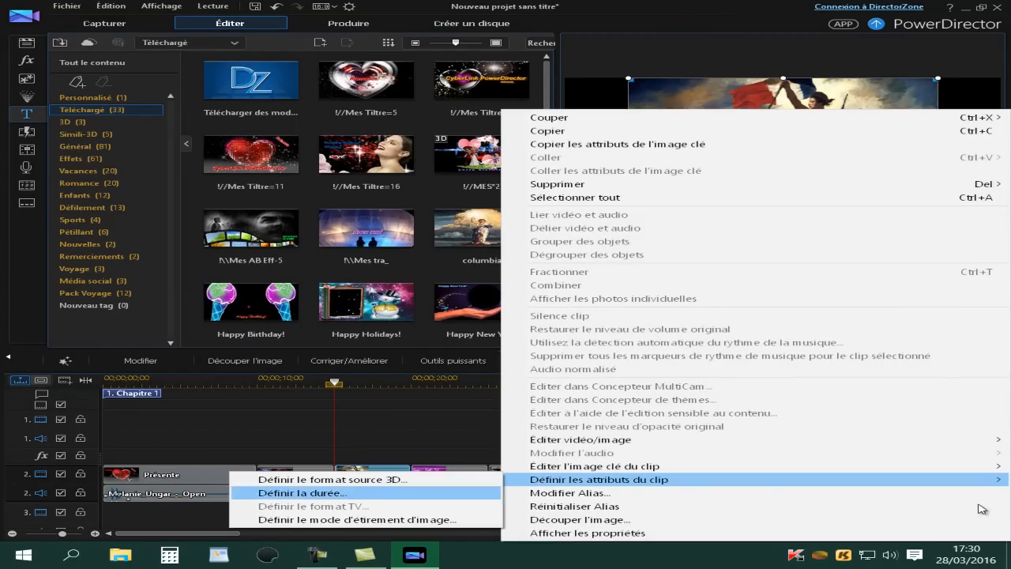
pyautogui.press('Return')
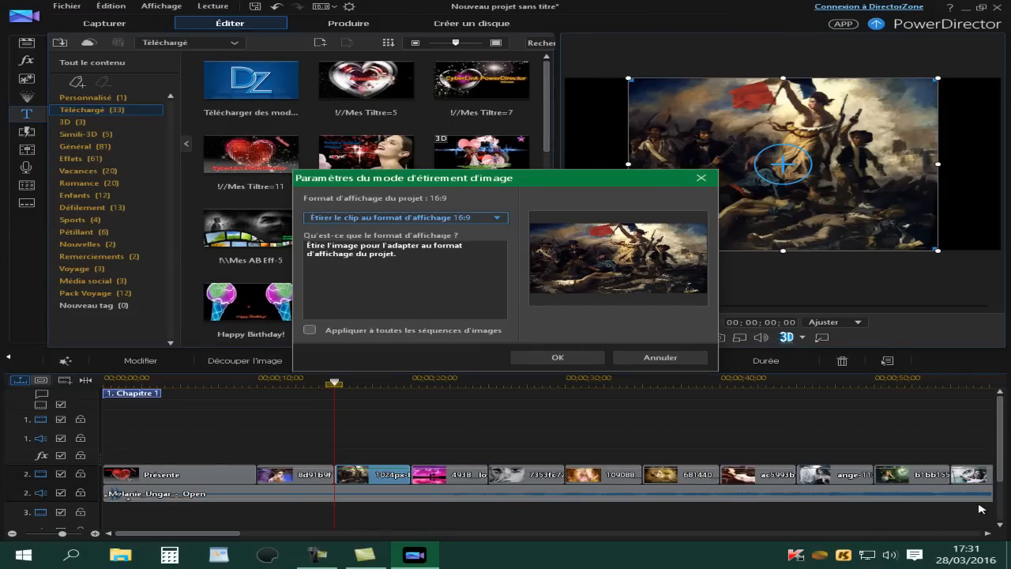
pyautogui.press('Return')
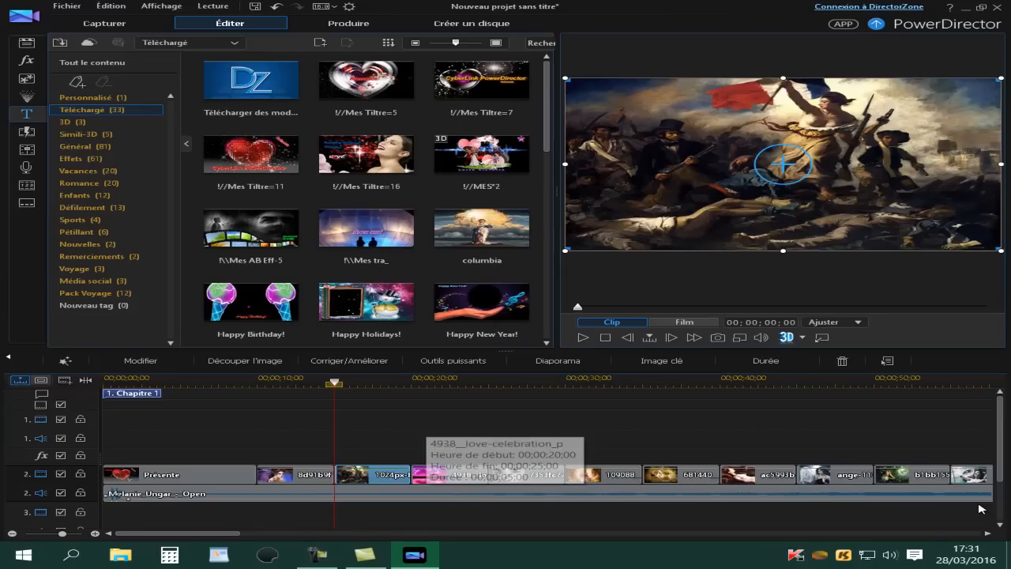
# Stretch the pink 4938__love-celebration_p image clip to the 16:9 display format using CLPV.
pyautogui.click(436, 475)
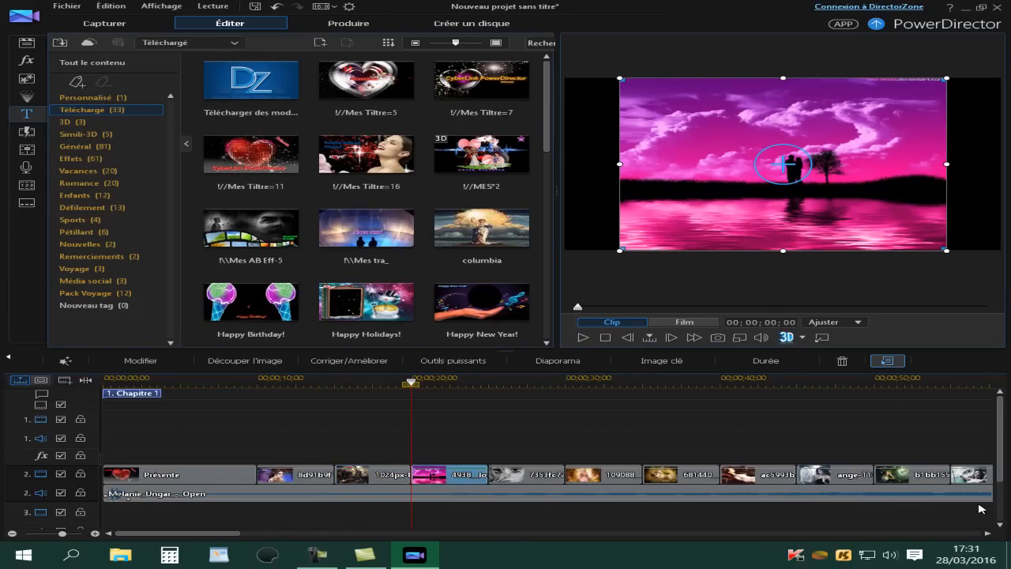
pyautogui.click(887, 361)
pyautogui.moveTo(598, 480)
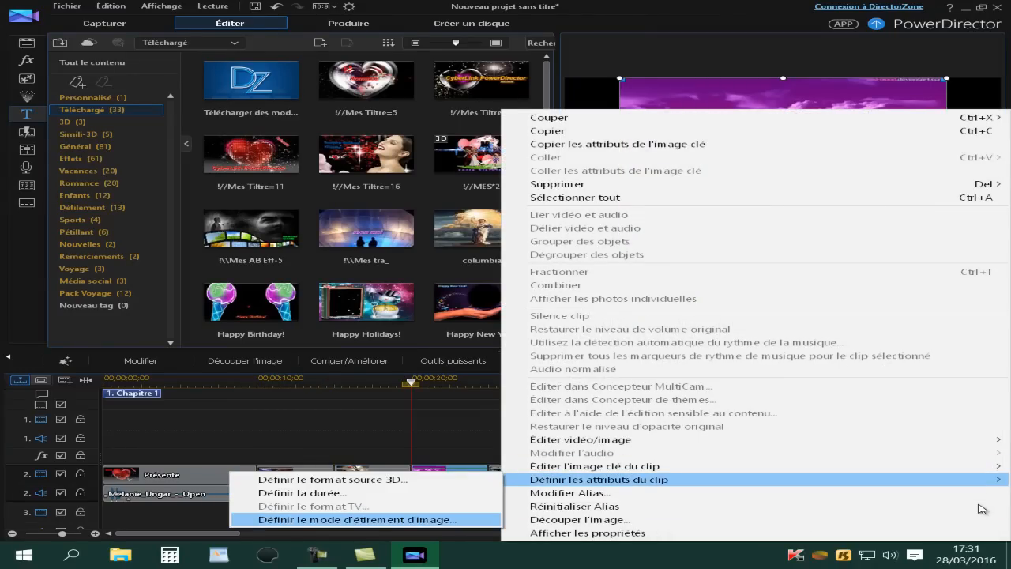
pyautogui.press('Return')
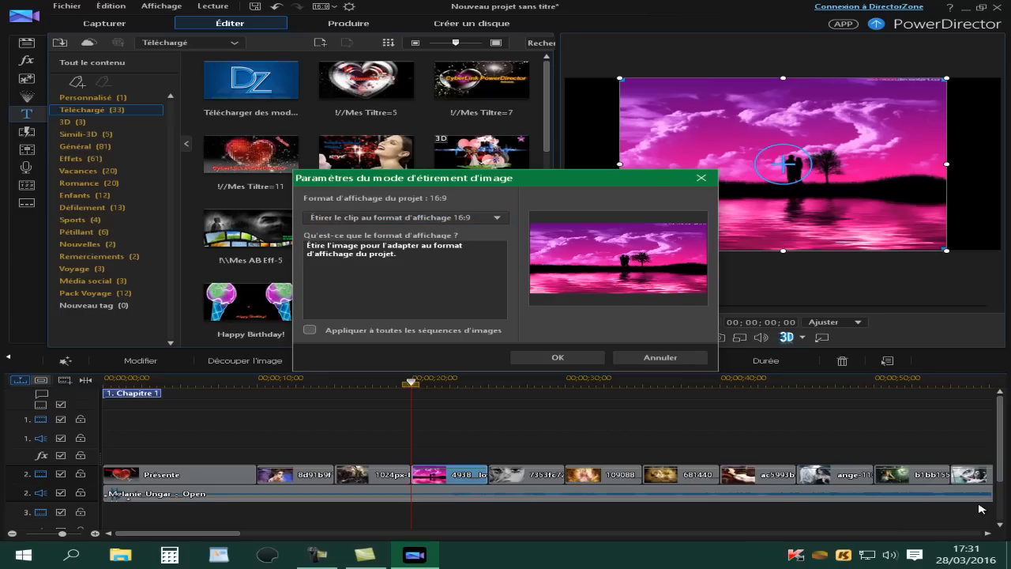
pyautogui.click(497, 217)
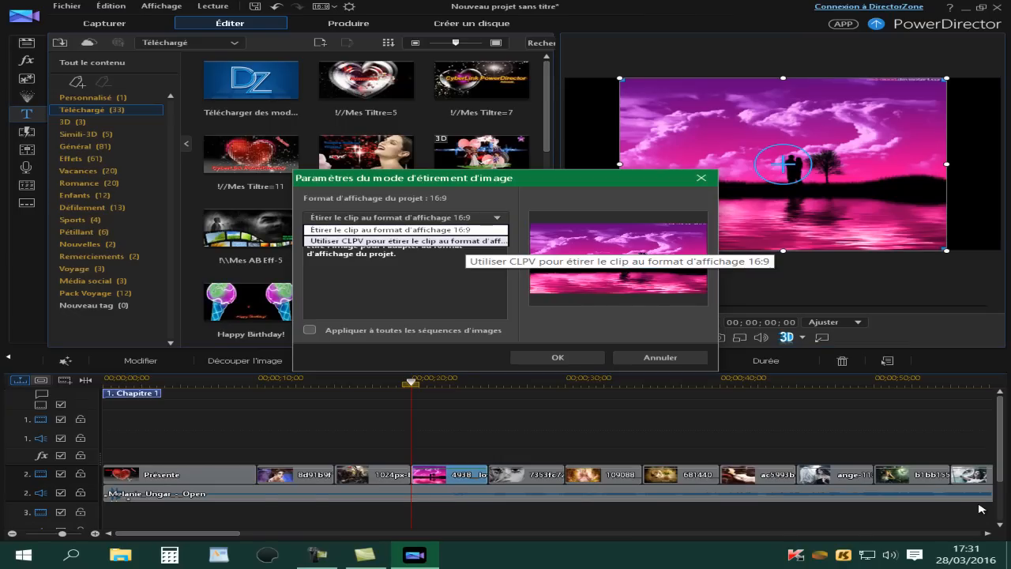
pyautogui.click(407, 240)
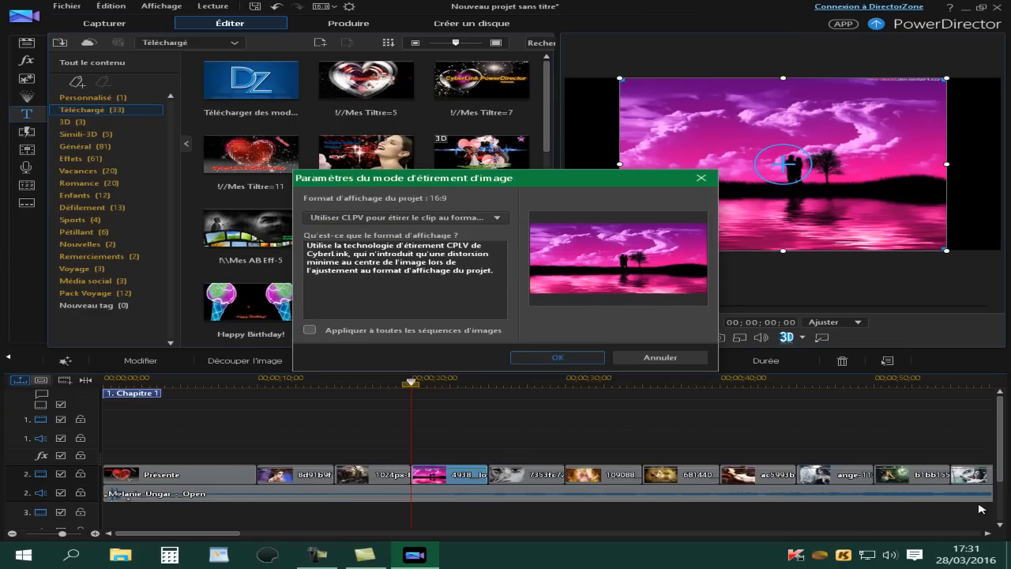
pyautogui.click(558, 357)
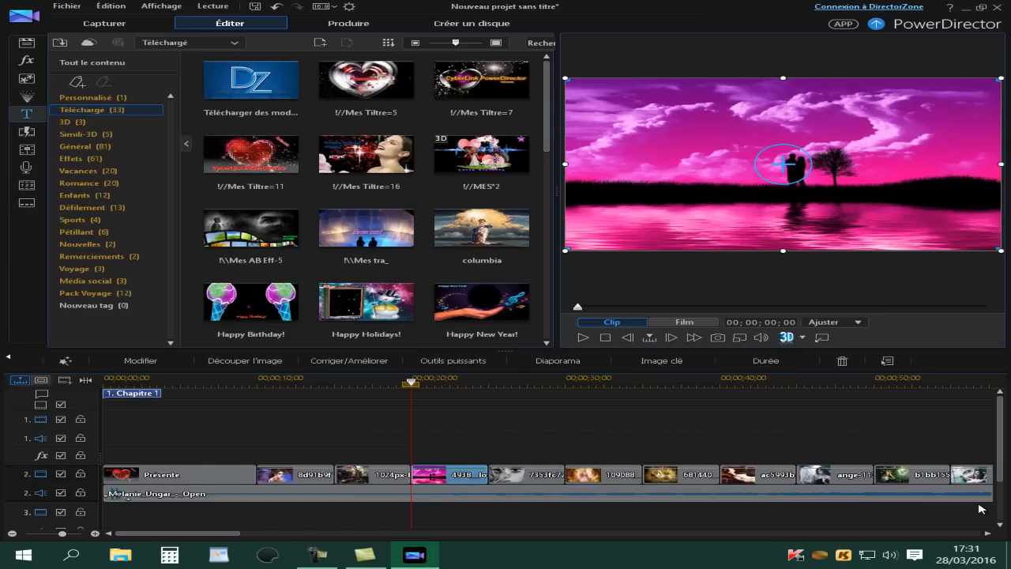
# Check the following image clips and stretch the 681440 mask-and-flowers image to the 16:9 display format using CLPV.
pyautogui.click(526, 474)
pyautogui.click(604, 474)
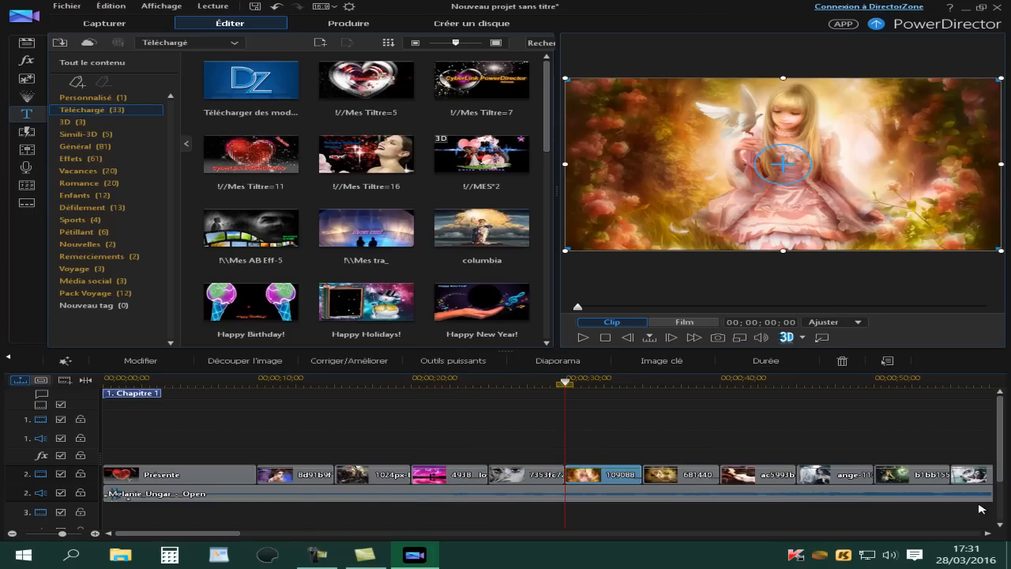
pyautogui.click(671, 474)
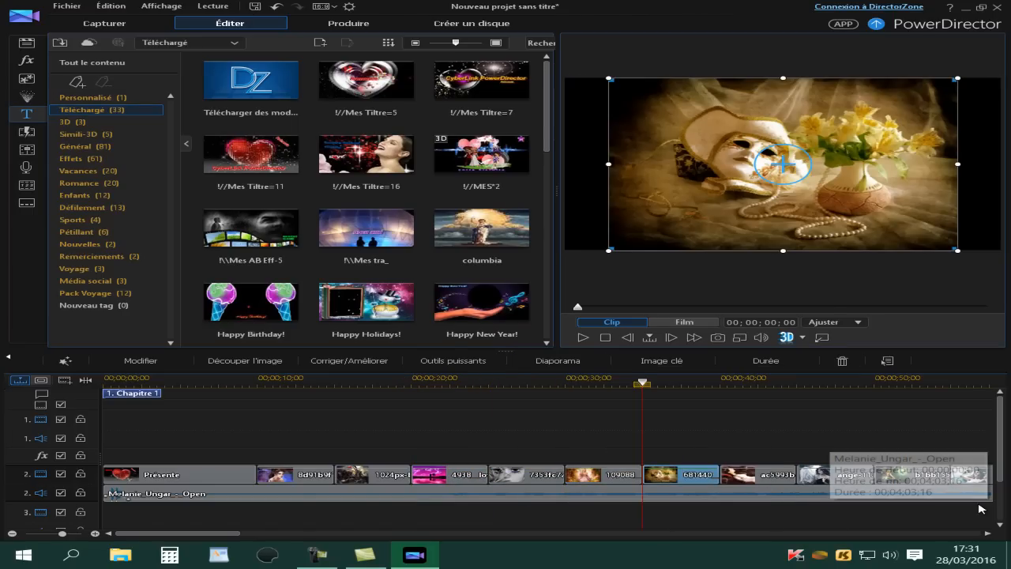
pyautogui.click(888, 360)
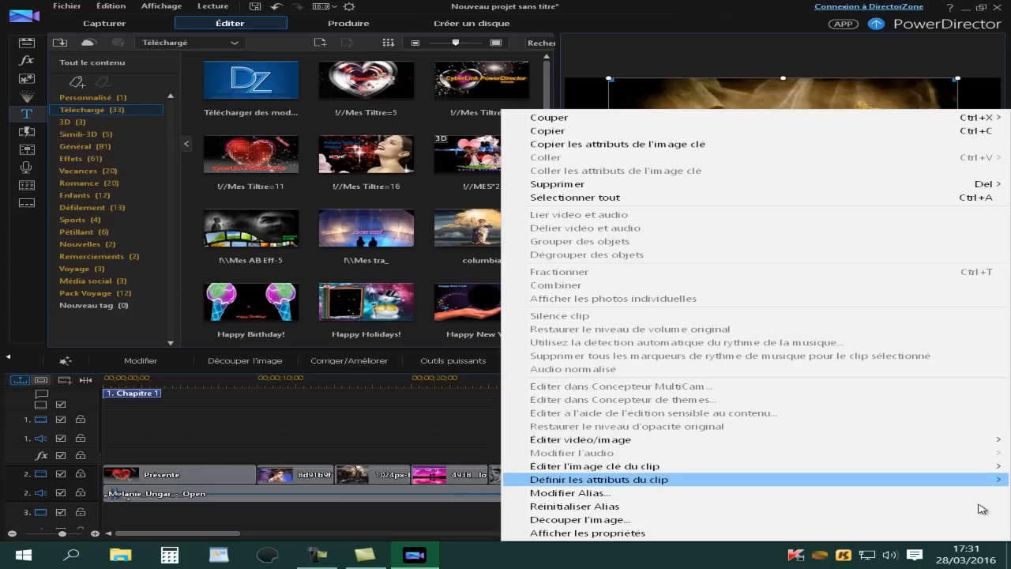
pyautogui.moveTo(599, 479)
pyautogui.press('Return')
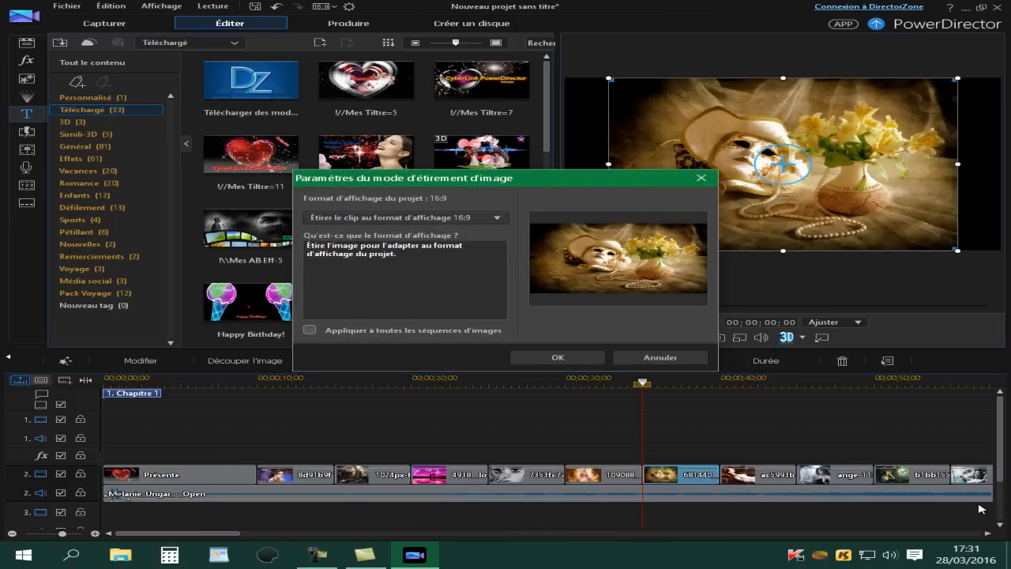
pyautogui.click(406, 217)
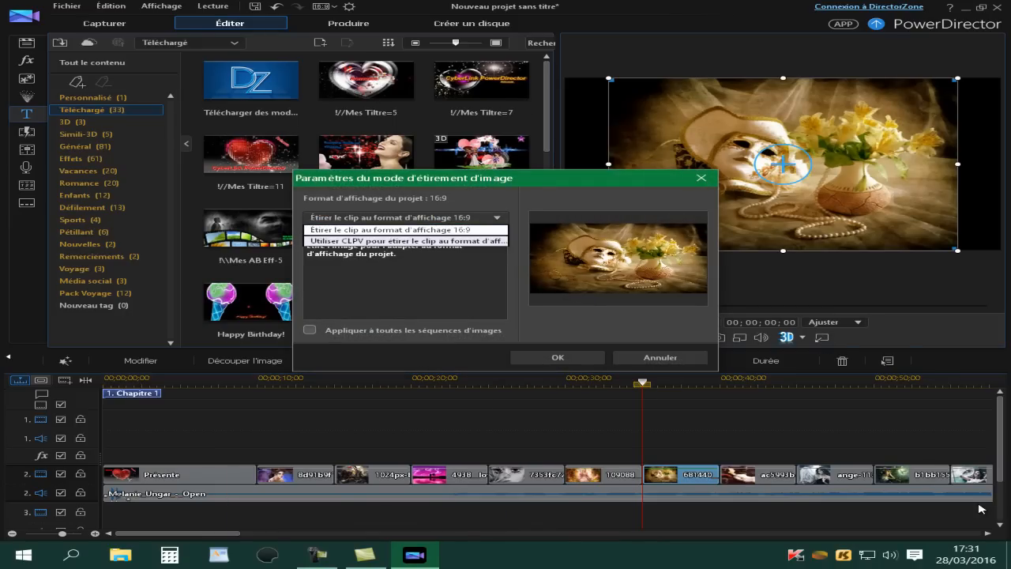
pyautogui.click(405, 241)
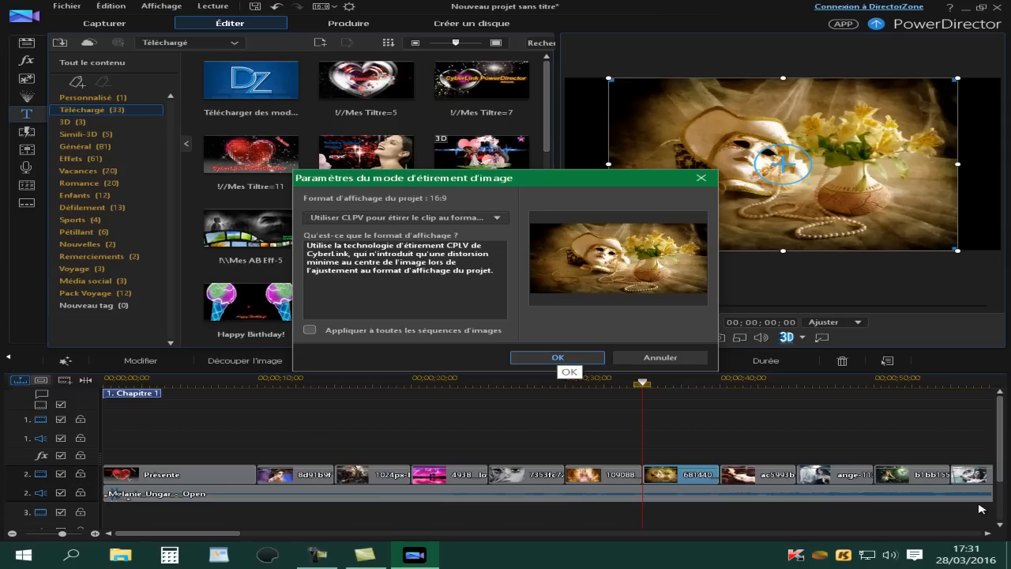
pyautogui.click(558, 357)
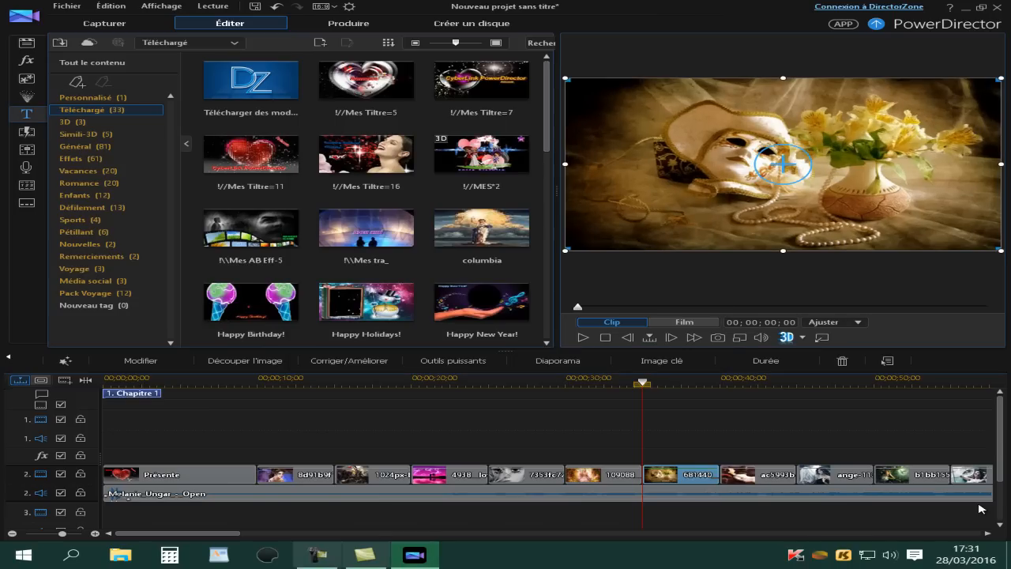
pyautogui.hscroll(6, 979, 508)
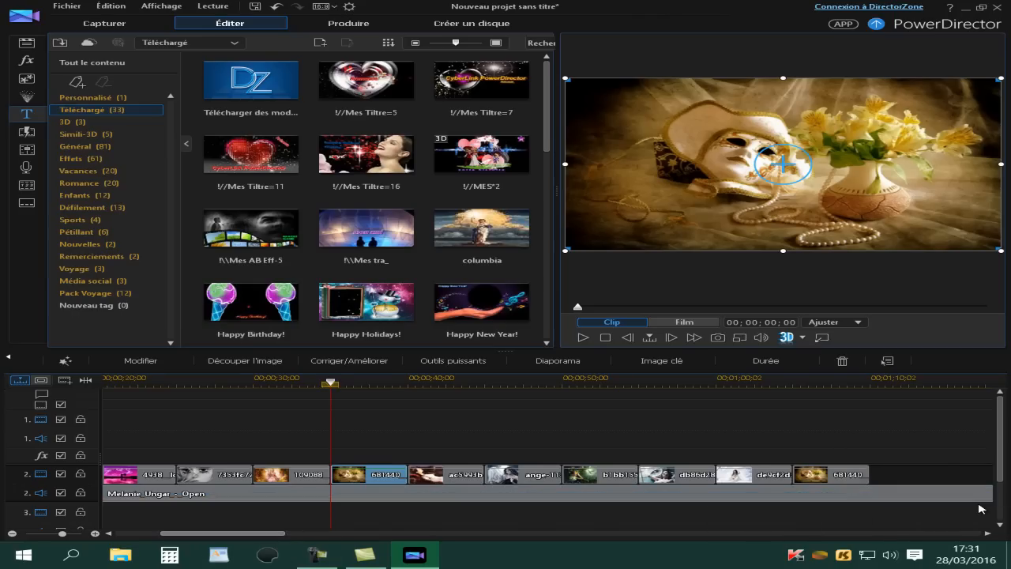
pyautogui.hscroll(-5, 980, 508)
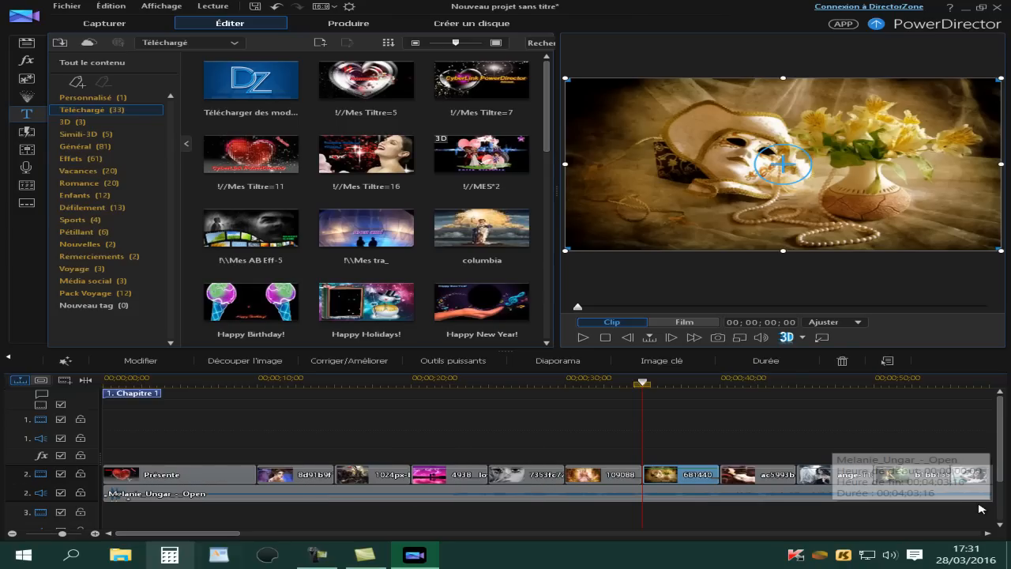
pyautogui.hscroll(4, 980, 508)
pyautogui.hscroll(3, 982, 508)
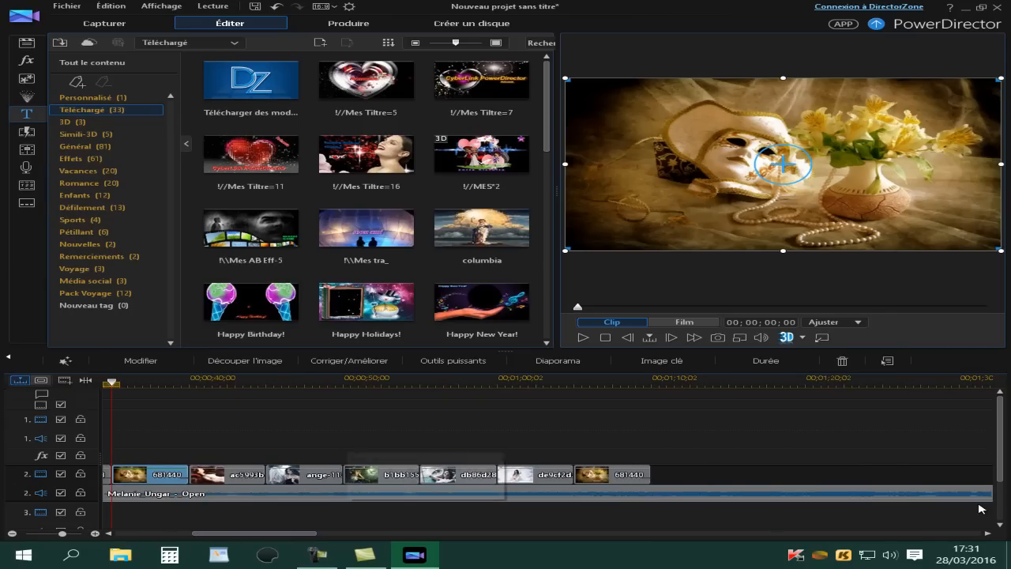
pyautogui.click(458, 474)
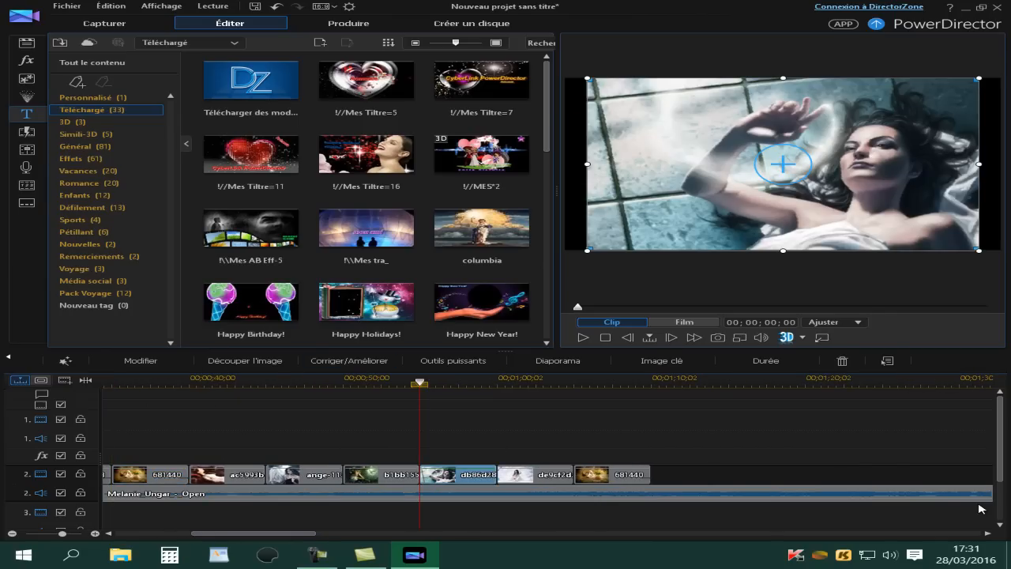
pyautogui.click(141, 360)
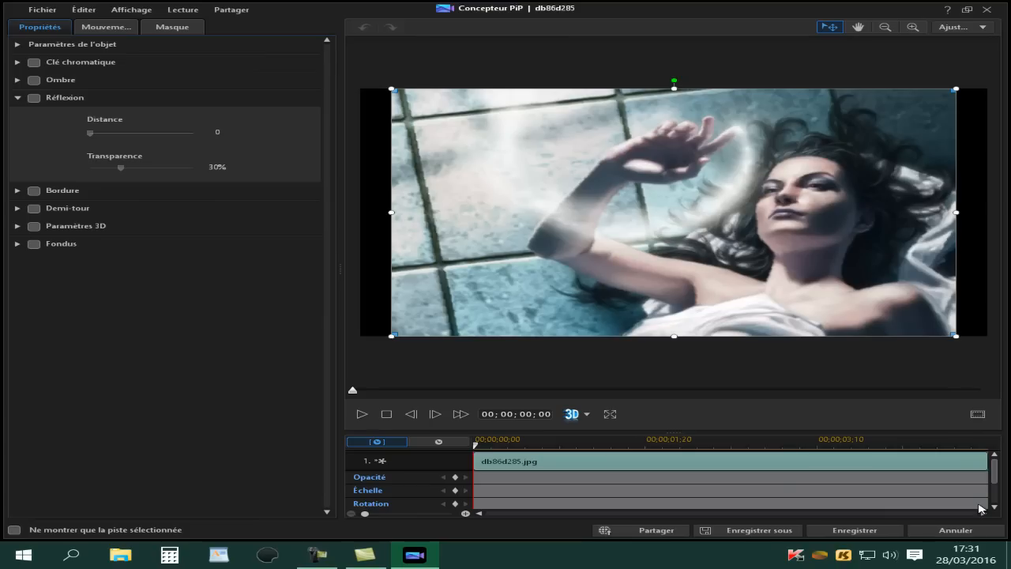
pyautogui.click(955, 529)
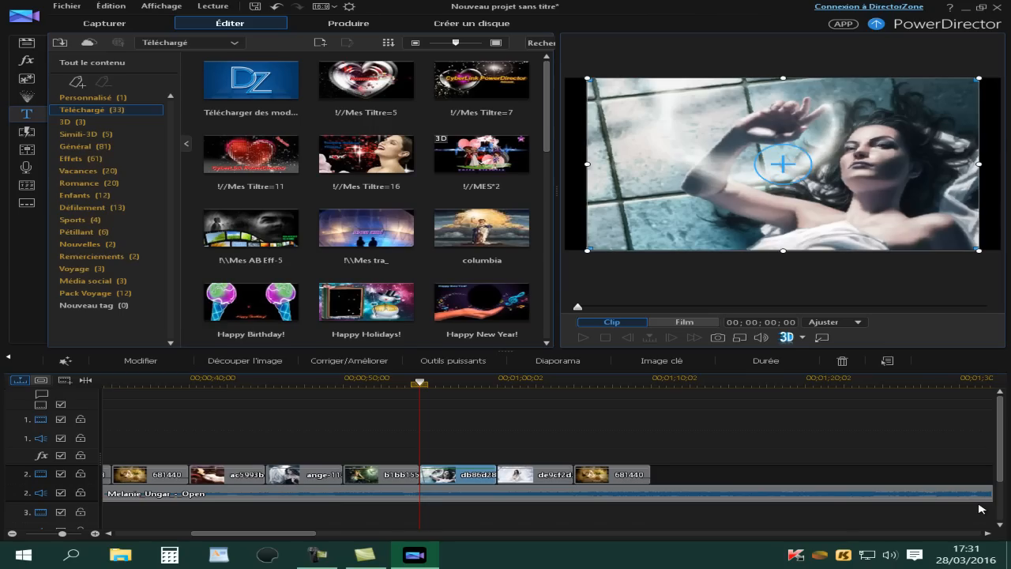
# Stretch the db86d28 image of the woman lying on tiles to the 16:9 display format and check the neighbouring image clips.
pyautogui.click(888, 360)
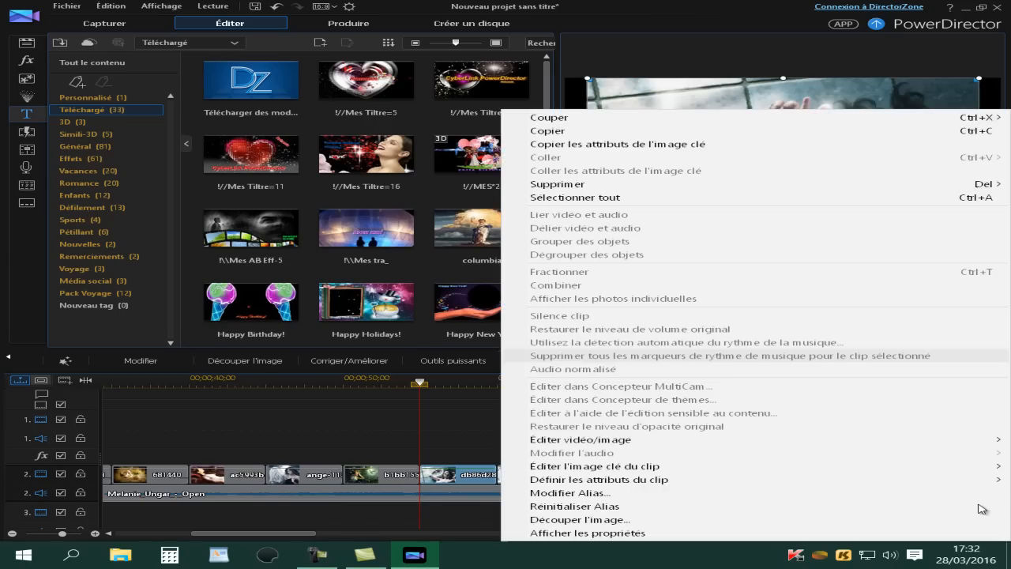
pyautogui.moveTo(599, 479)
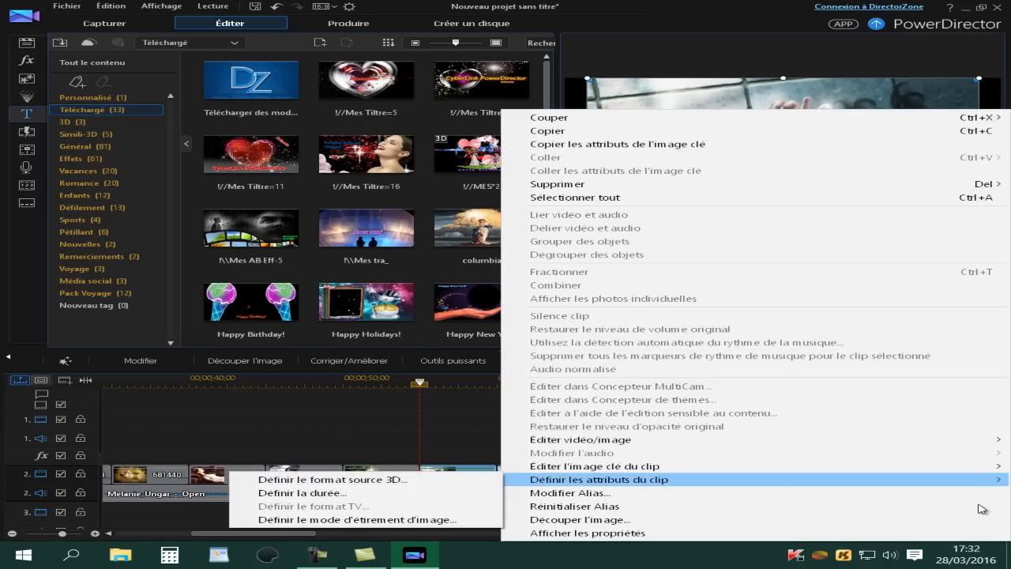
pyautogui.click(339, 522)
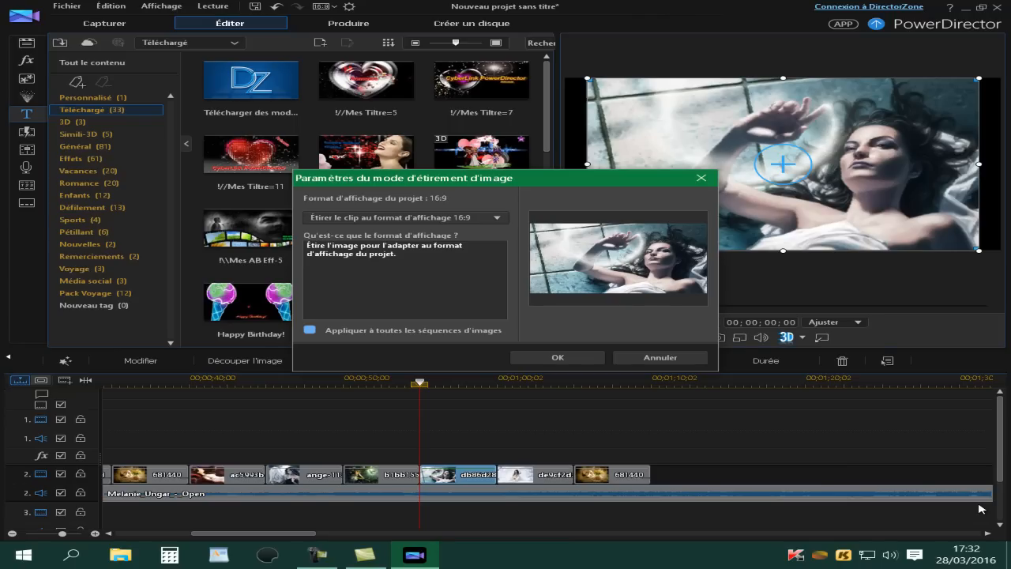
pyautogui.press('Return')
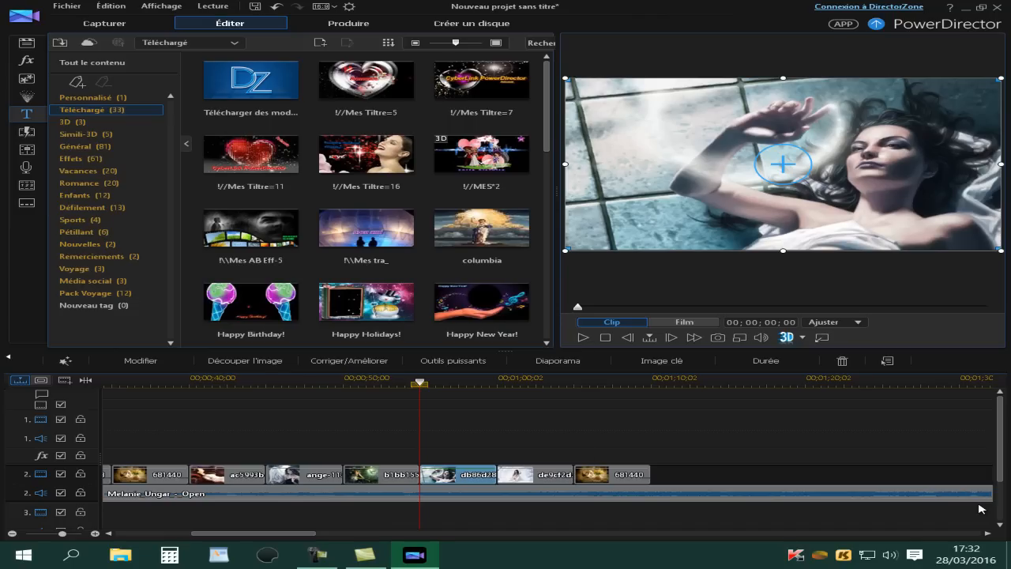
pyautogui.click(384, 474)
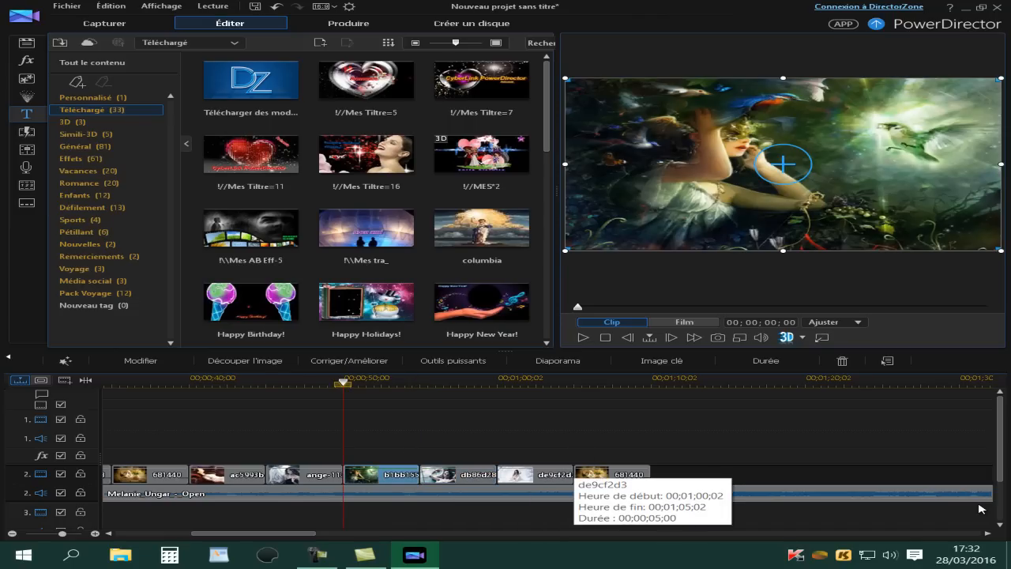
pyautogui.click(537, 474)
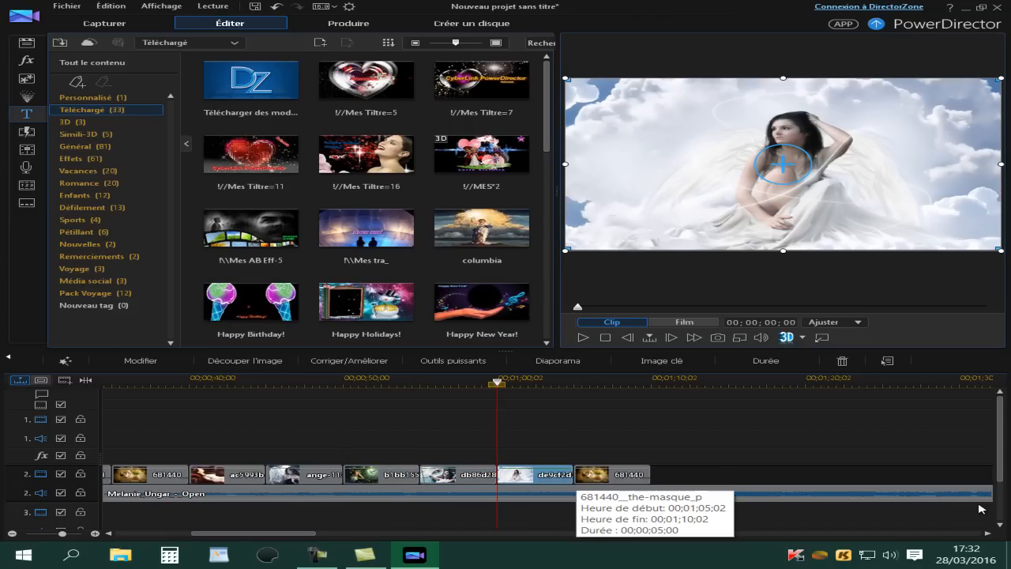
pyautogui.click(613, 474)
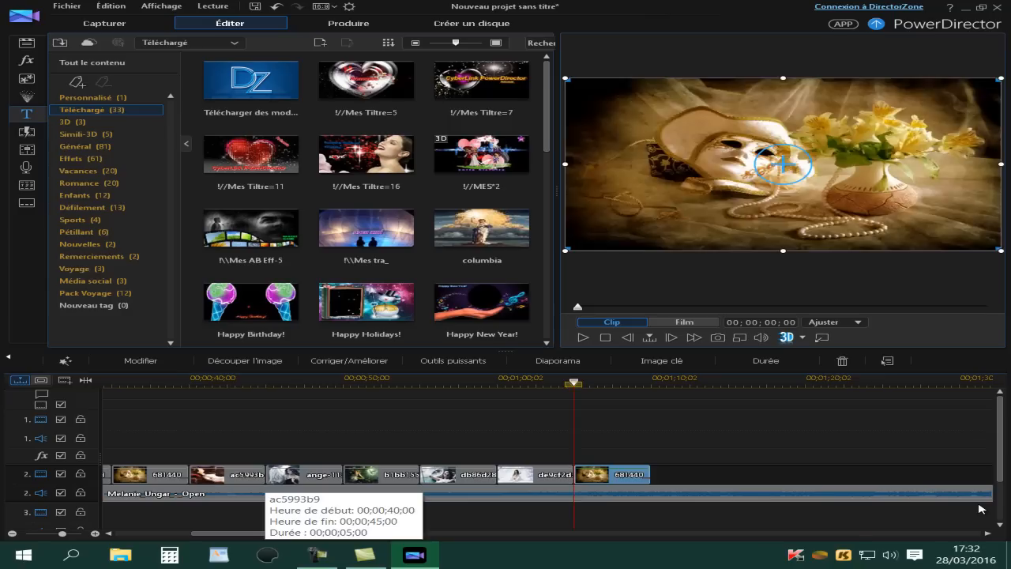
pyautogui.click(257, 475)
pyautogui.click(130, 473)
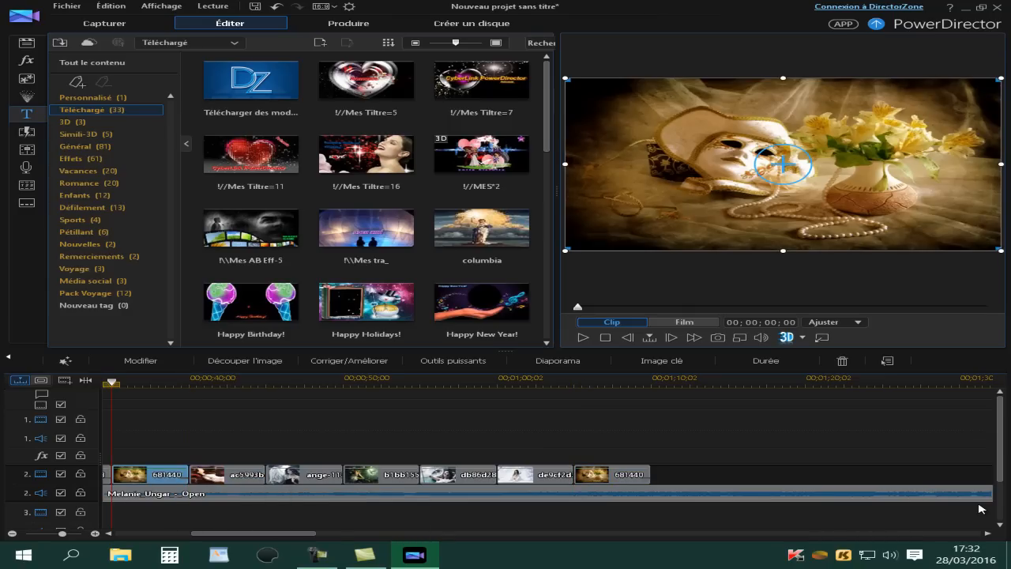
# Give the 8d91b9f1 clip starting keyframes with scale 1.374 and position X 0.550, Y 0.550, and preview the movement.
pyautogui.scroll(5, 982, 508)
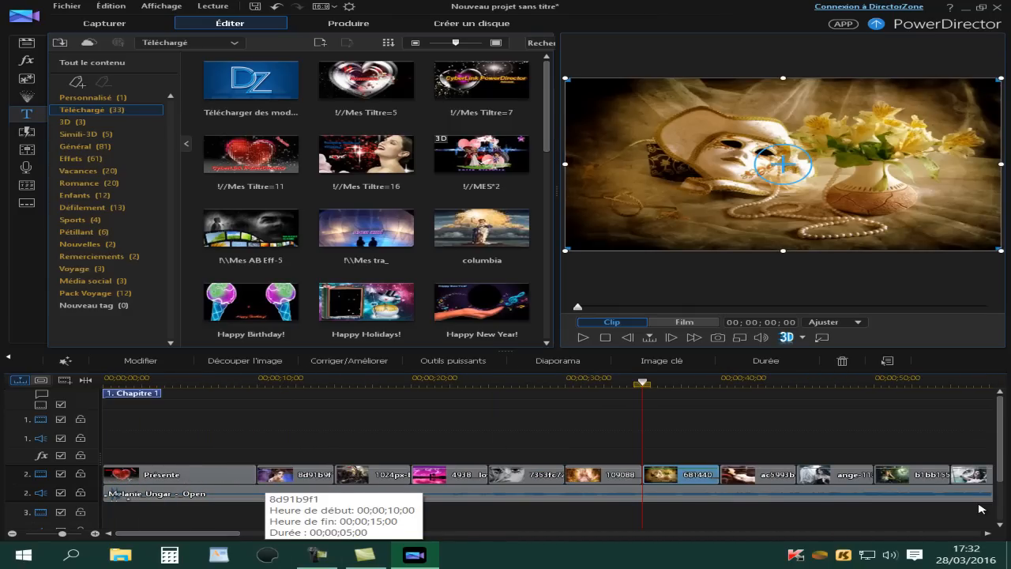
pyautogui.click(269, 474)
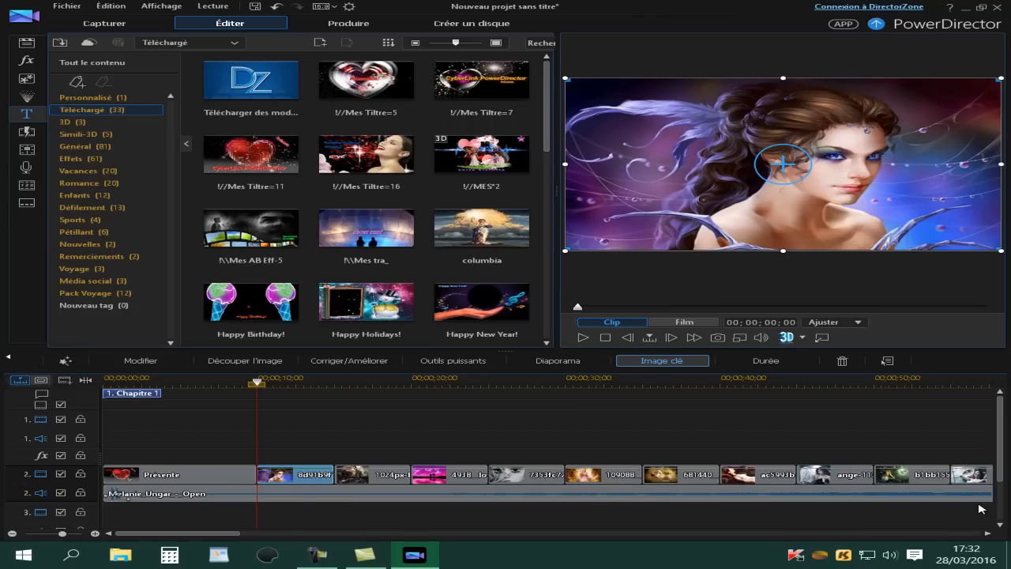
pyautogui.click(662, 361)
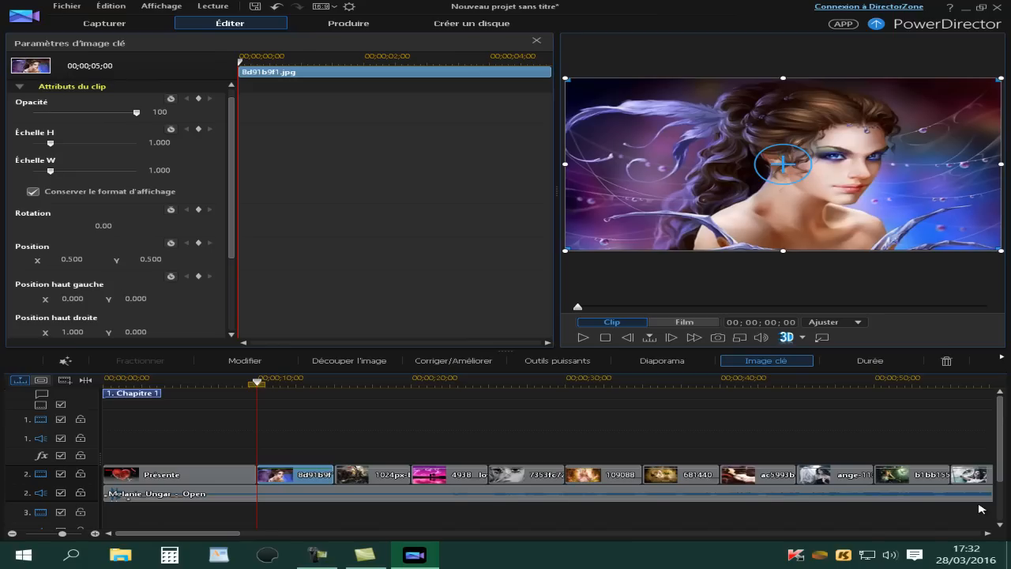
pyautogui.moveTo(51, 143); pyautogui.dragTo(57, 143)
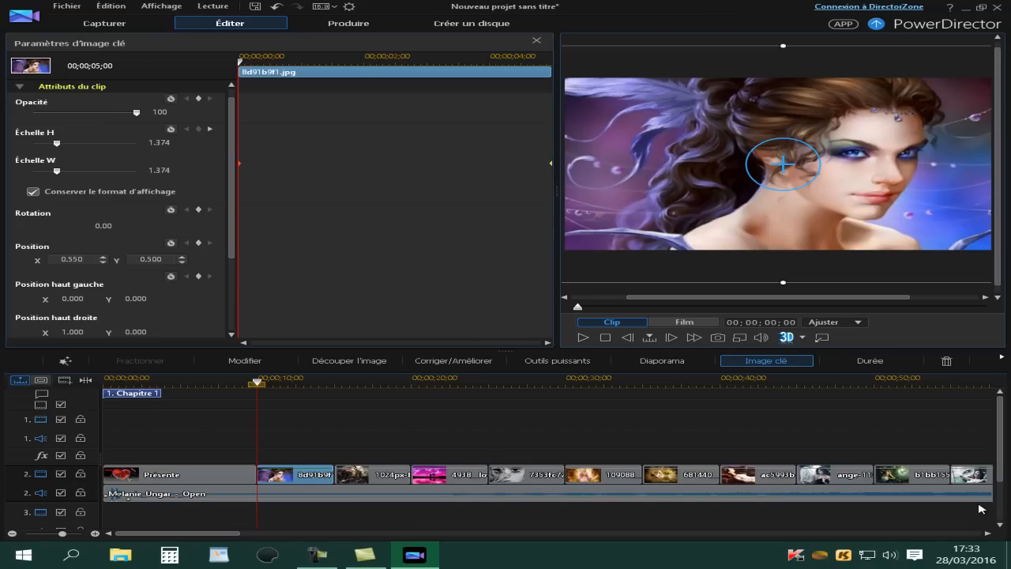
pyautogui.click(157, 259)
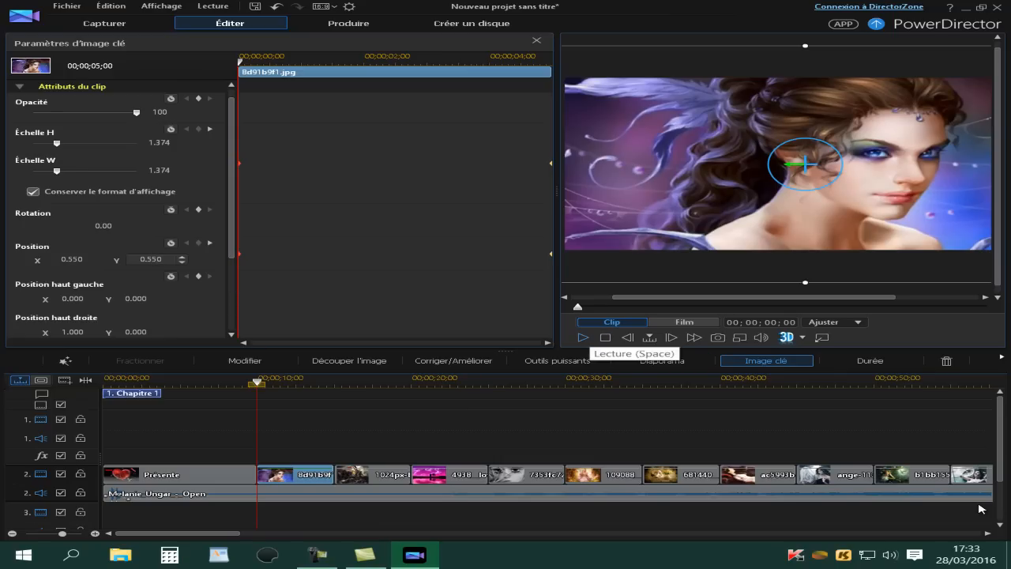
pyautogui.press('Return')
pyautogui.click(583, 338)
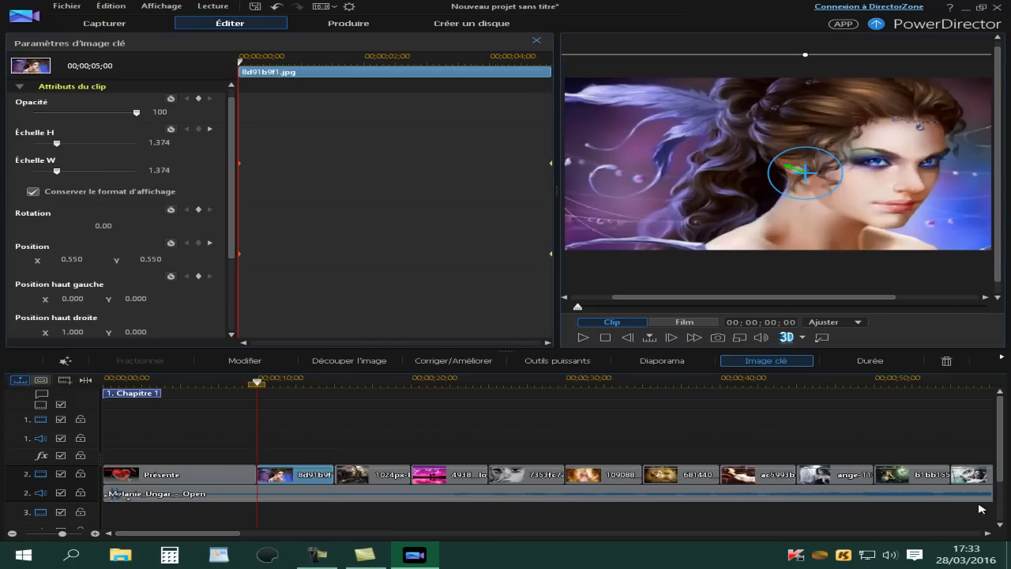
pyautogui.click(537, 40)
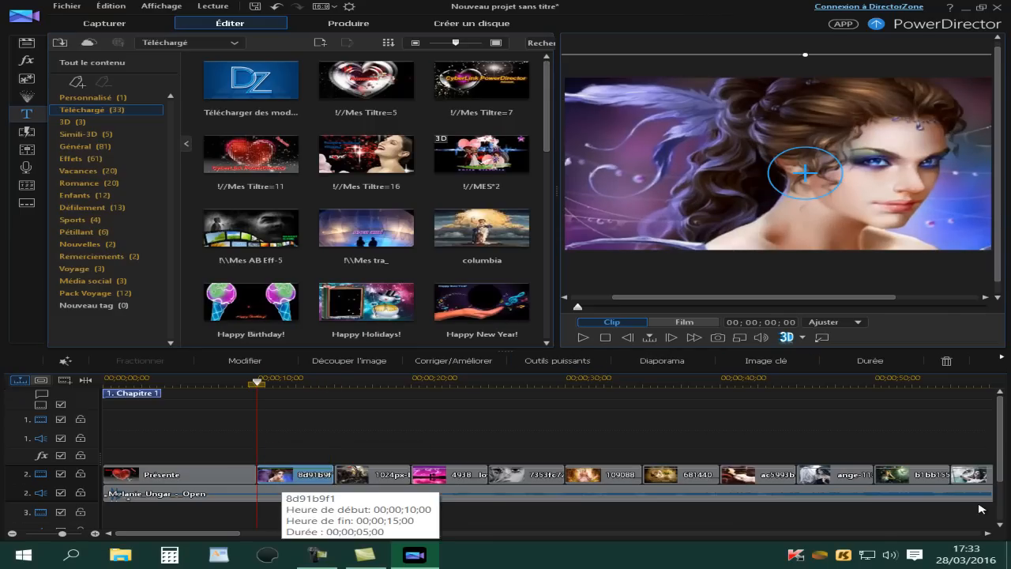
# Copy the keyframe attributes of the 8d91b9f1 clip.
pyautogui.rightClick(285, 477)
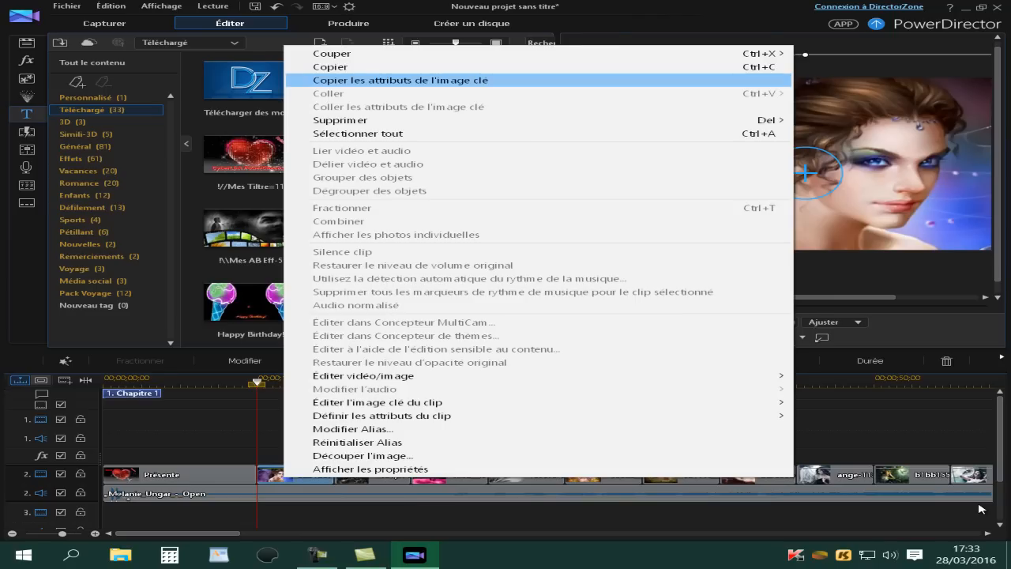
pyautogui.click(400, 80)
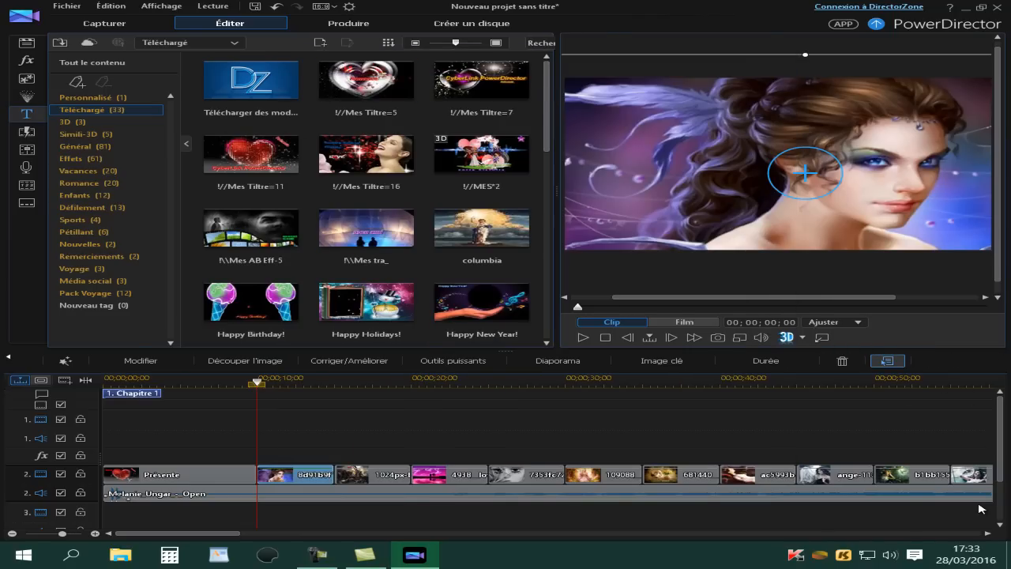
pyautogui.click(887, 360)
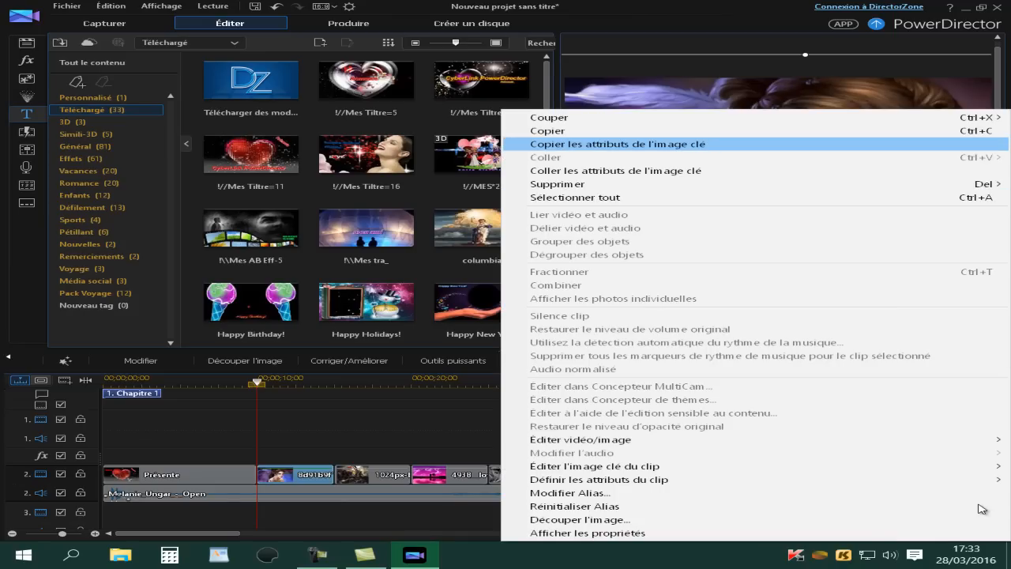
pyautogui.click(617, 144)
# Paste the copied keyframe attributes onto the 1024px, pink 4938 and 7353fc image clips on track 2.
pyautogui.click(379, 474)
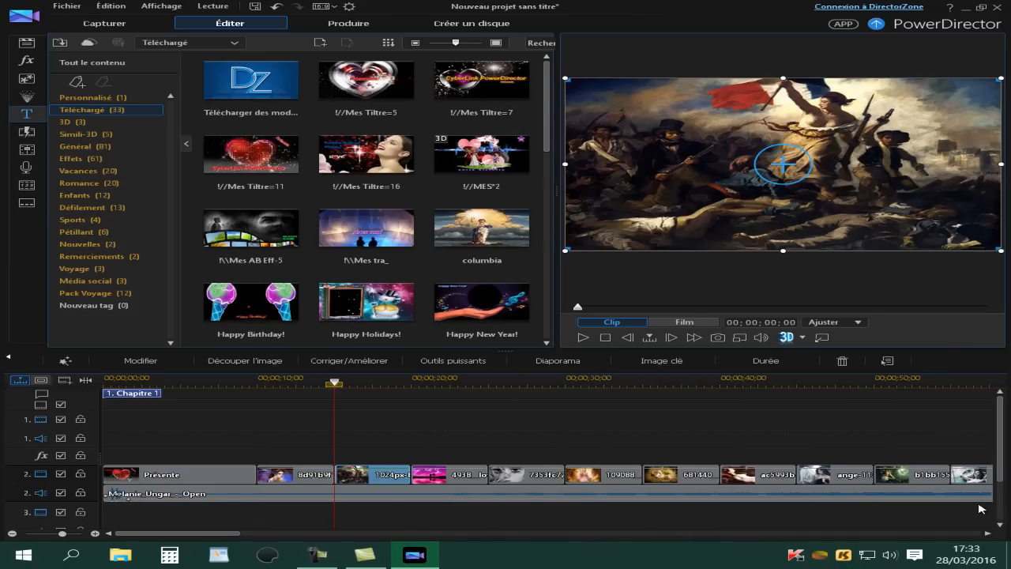
pyautogui.click(888, 360)
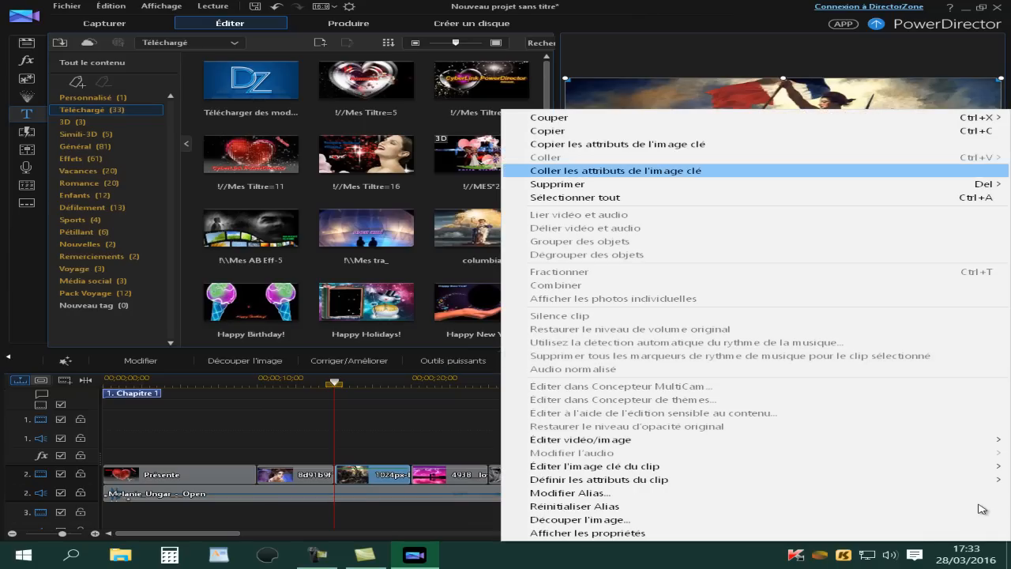
pyautogui.click(615, 171)
pyautogui.click(444, 474)
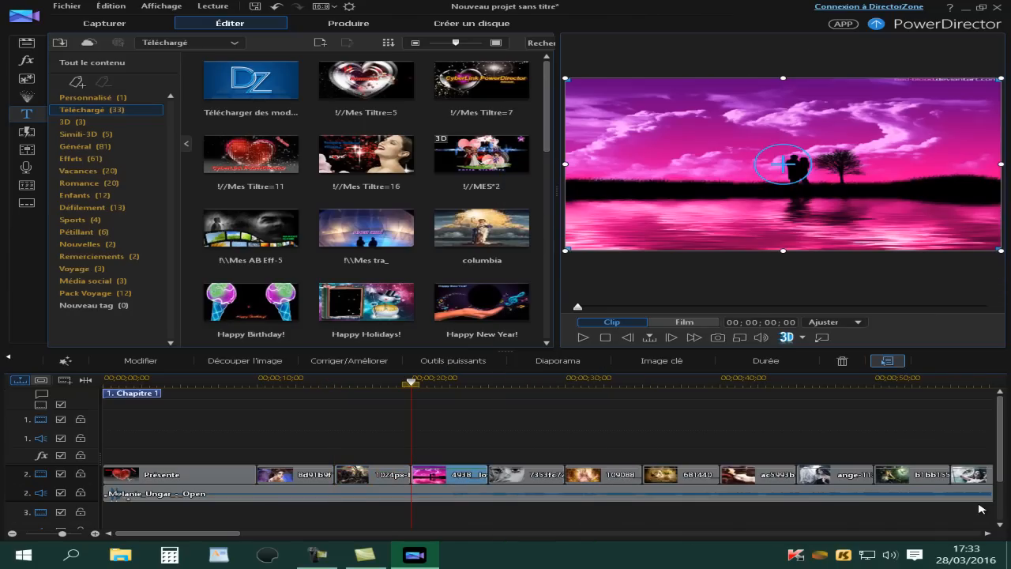
pyautogui.click(887, 360)
pyautogui.click(616, 171)
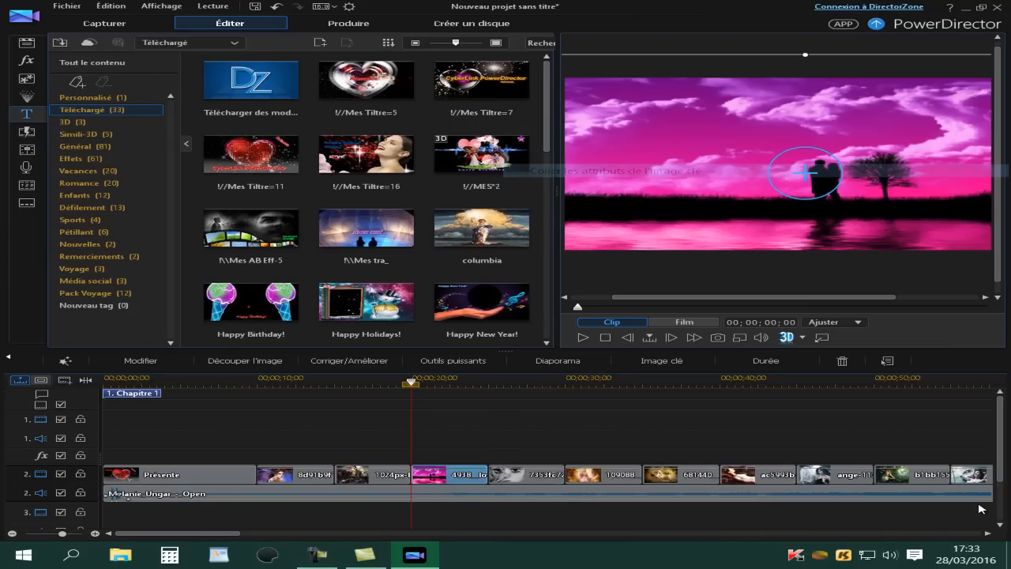
pyautogui.click(524, 474)
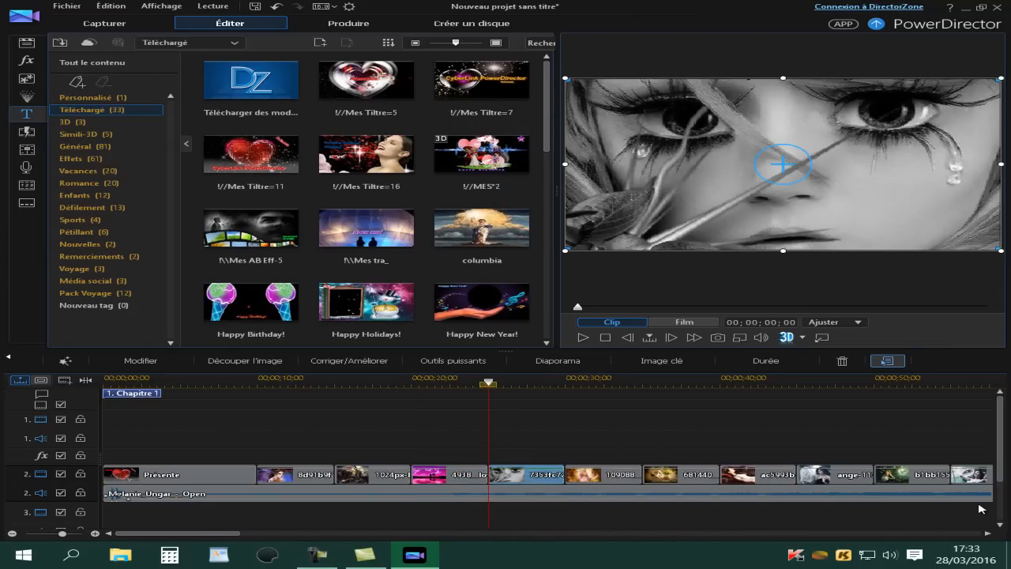
pyautogui.rightClick(980, 508)
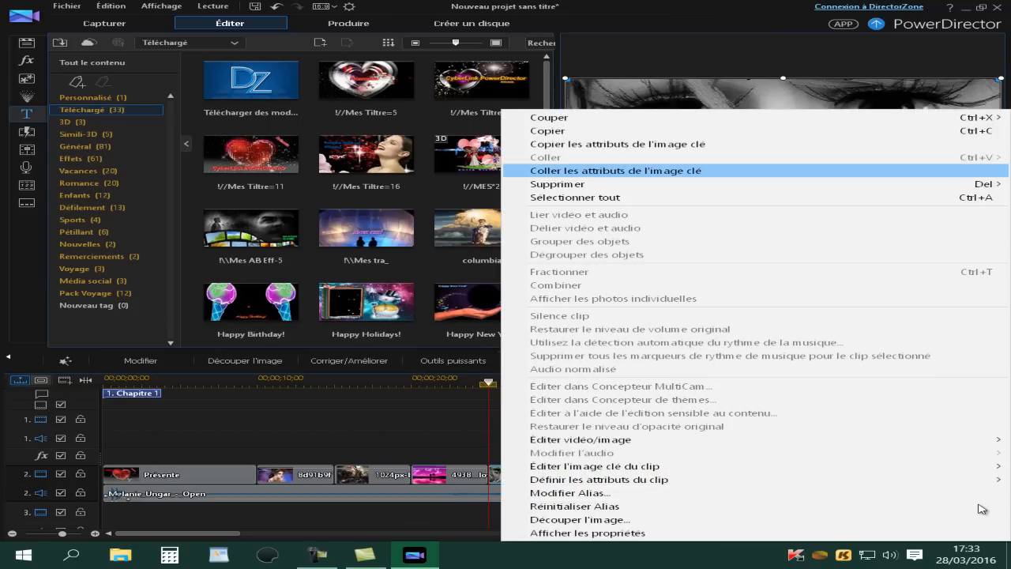
pyautogui.press('Return')
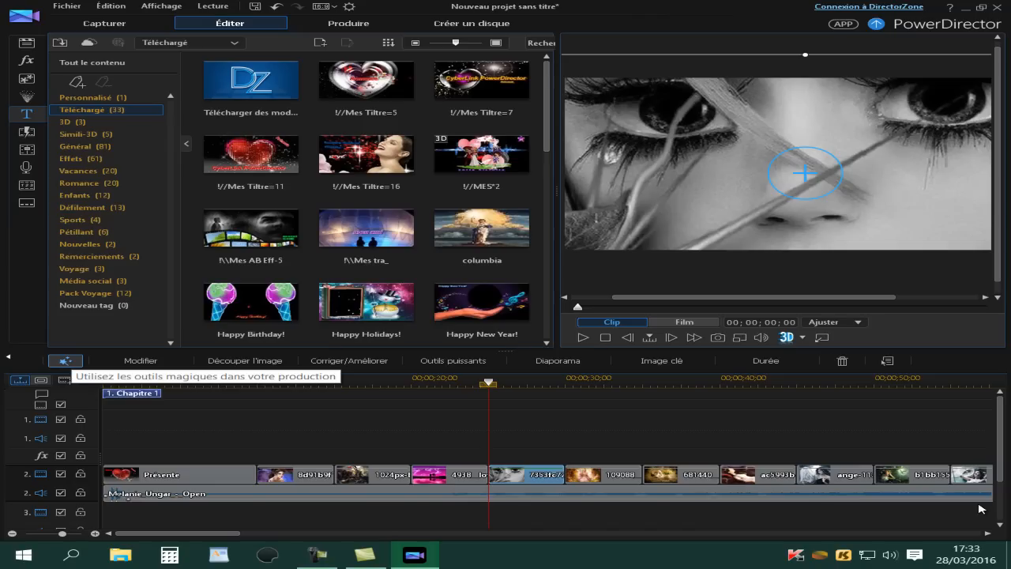
# Apply the "En haut à droi..." Magic Motion style to the 109088 image of the girl with a dove and preview it.
pyautogui.click(65, 360)
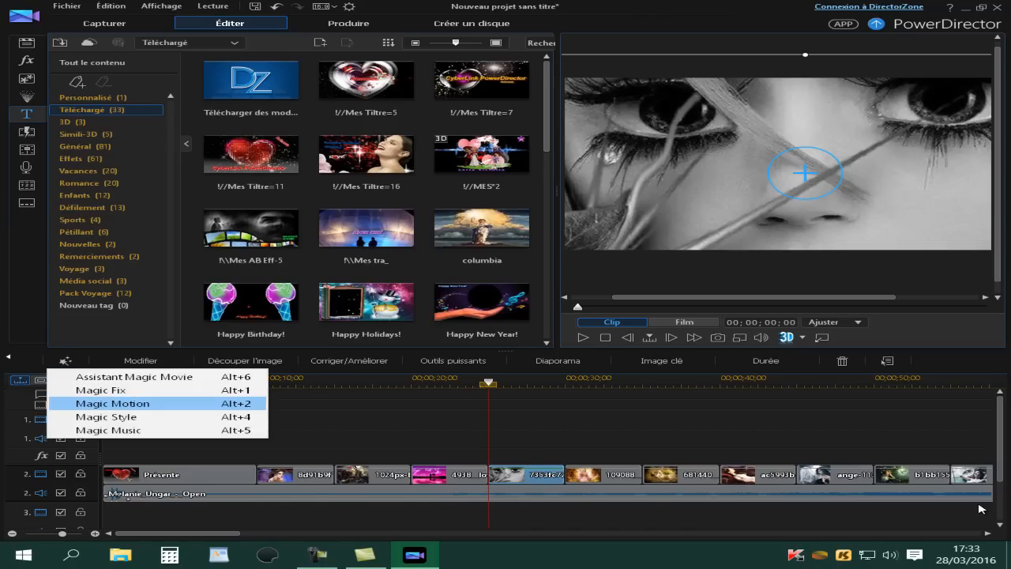
pyautogui.press('Return')
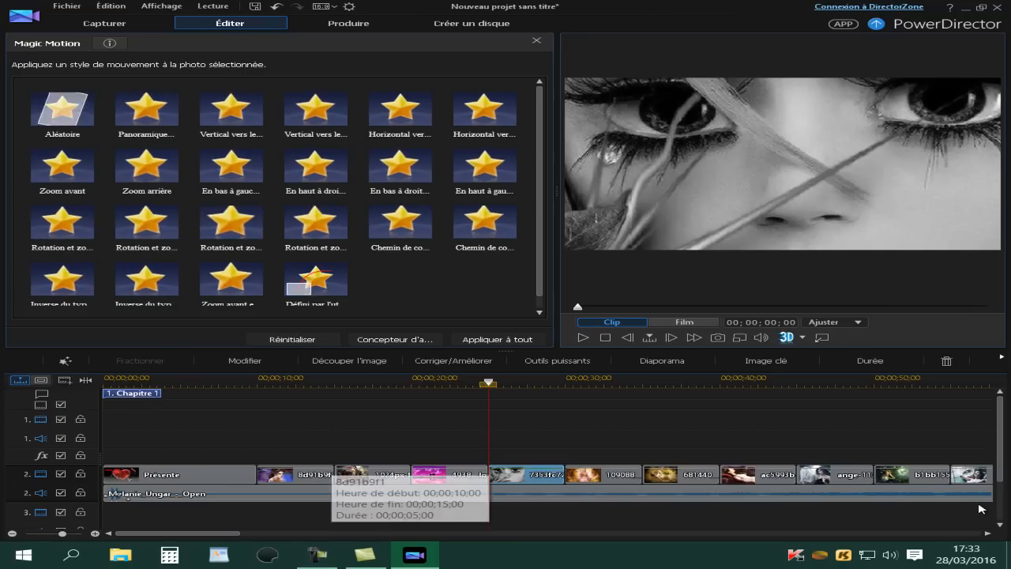
pyautogui.click(594, 474)
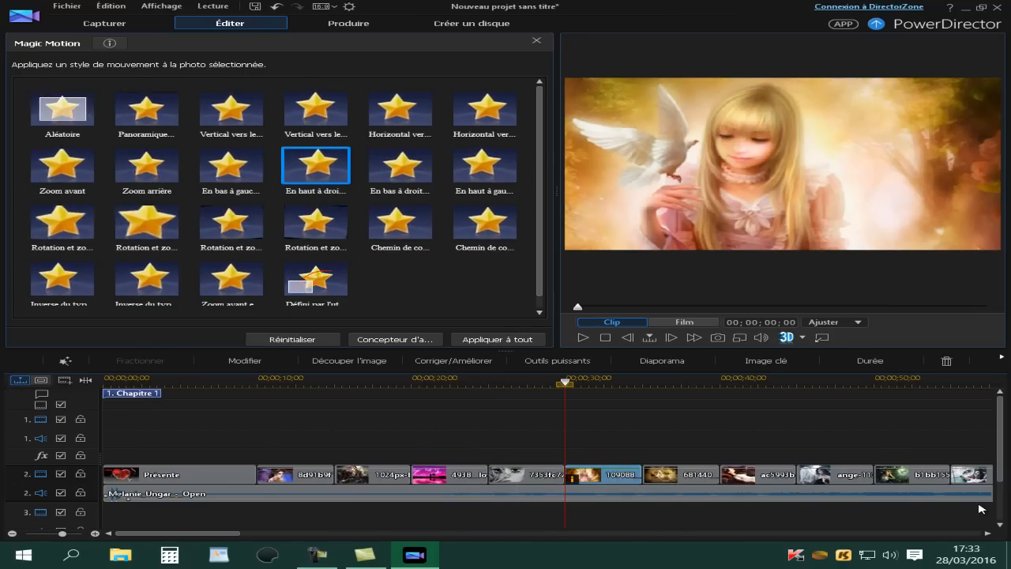
pyautogui.click(583, 338)
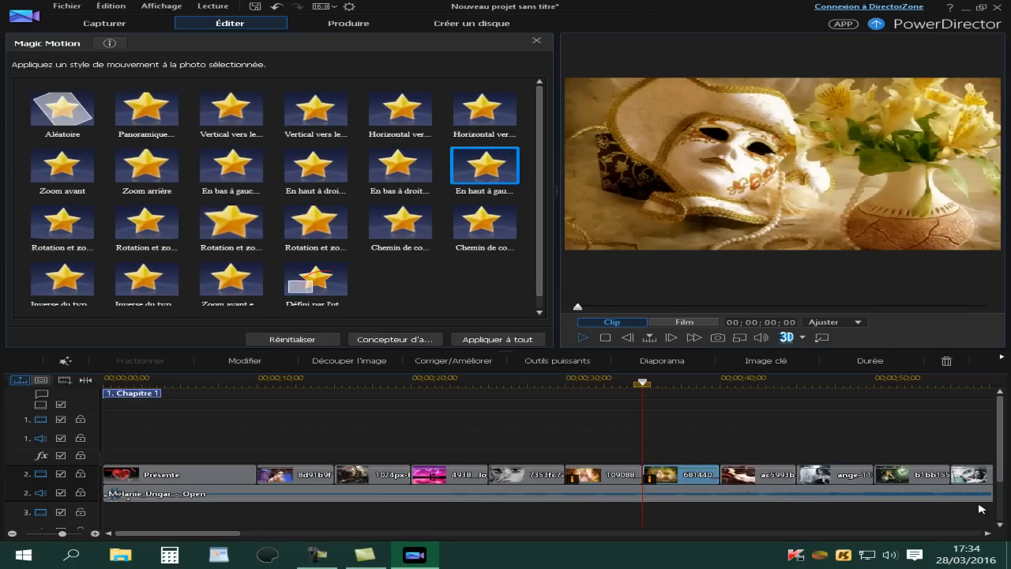
# Apply Magic Motion styles "En haut à gau..." to 681440, the second "Rotation et zo..." to ac5993b and "En bas à gauc..." to ange-11, previewing them.
pyautogui.press('space')
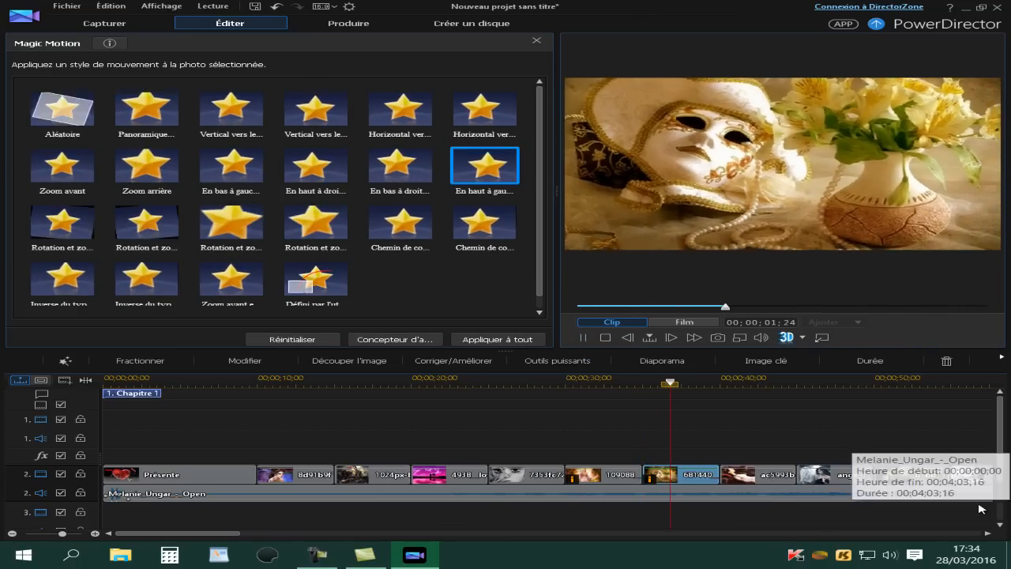
pyautogui.click(760, 475)
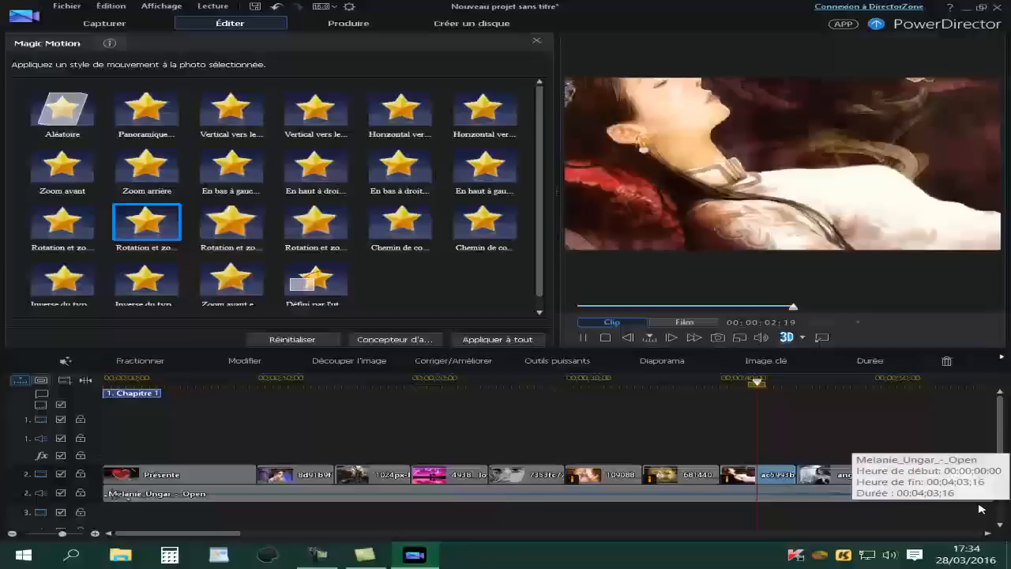
pyautogui.click(835, 474)
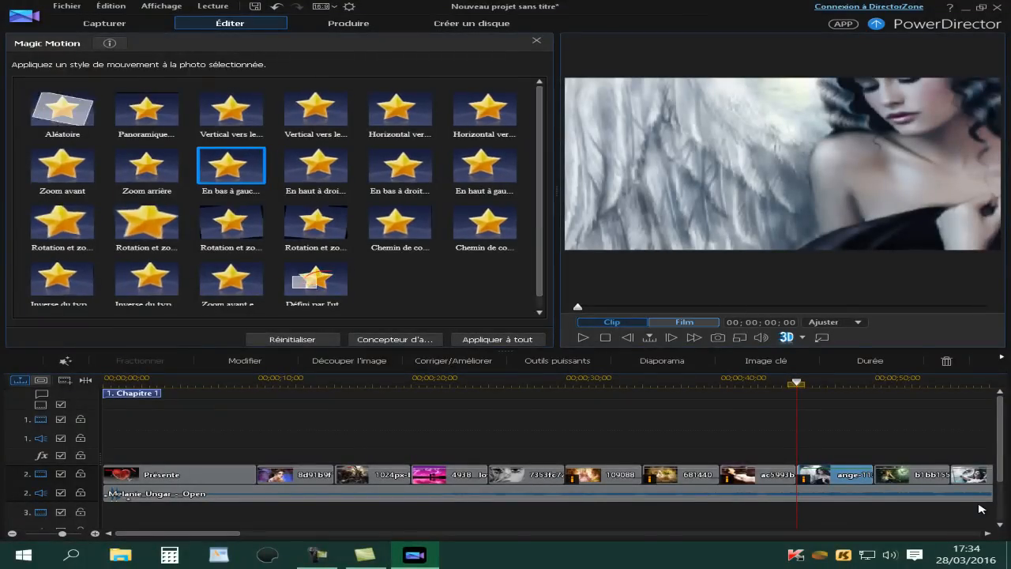
pyautogui.click(981, 509)
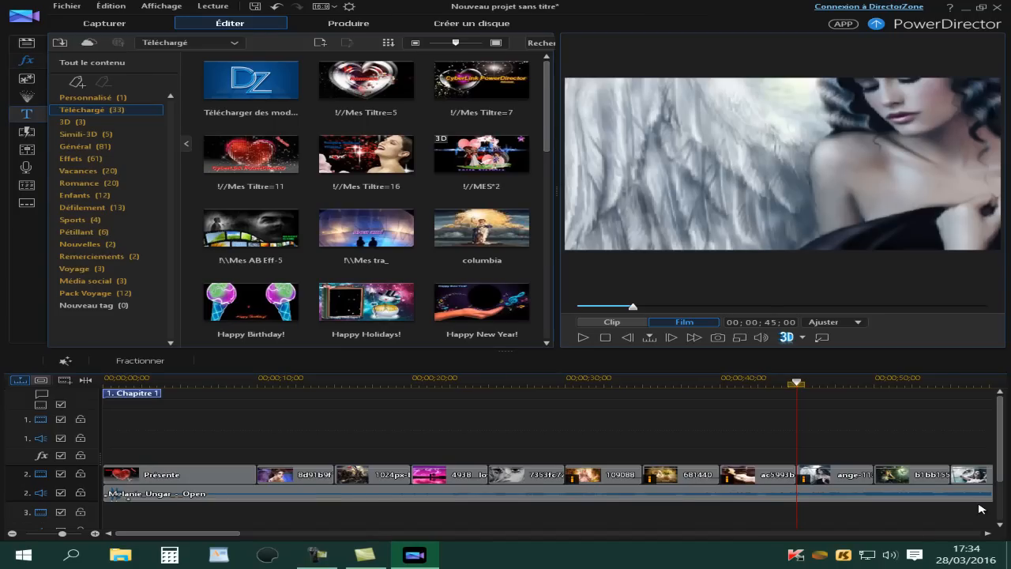
# Add the Bulle particle video effect to the 8d91b9f1 image clip on track 2.
pyautogui.click(26, 60)
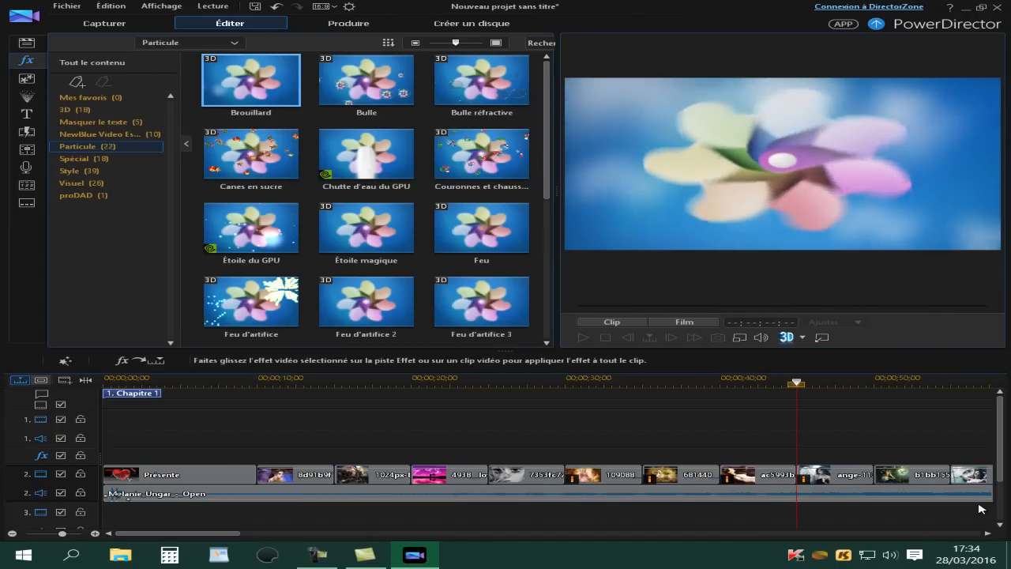
pyautogui.moveTo(366, 79); pyautogui.dragTo(294, 475)
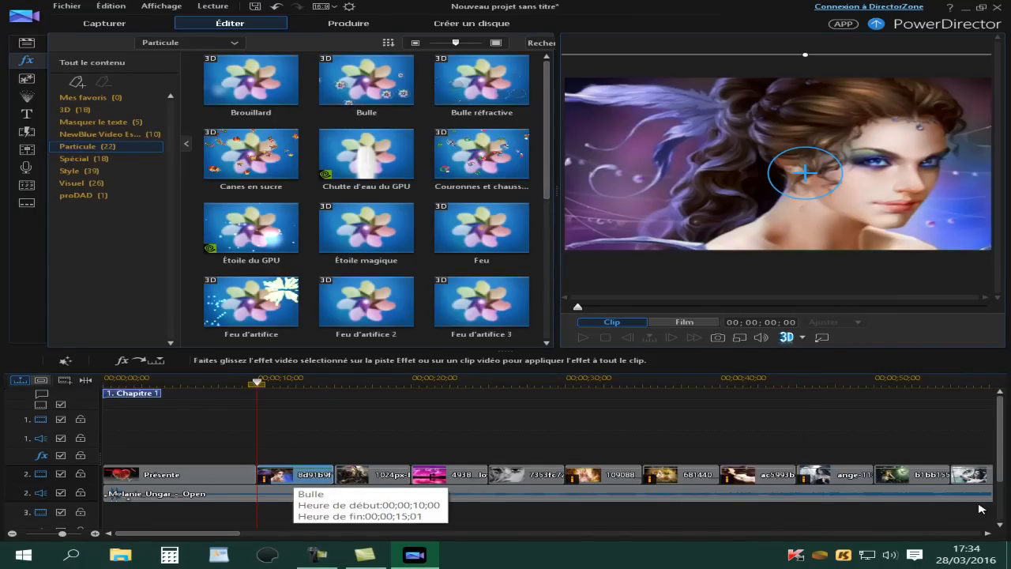
# Preview the bubbles on the 8d91b9f1 clip and add the Canes en sucre particle effect to the pink 4938 clip.
pyautogui.click(583, 337)
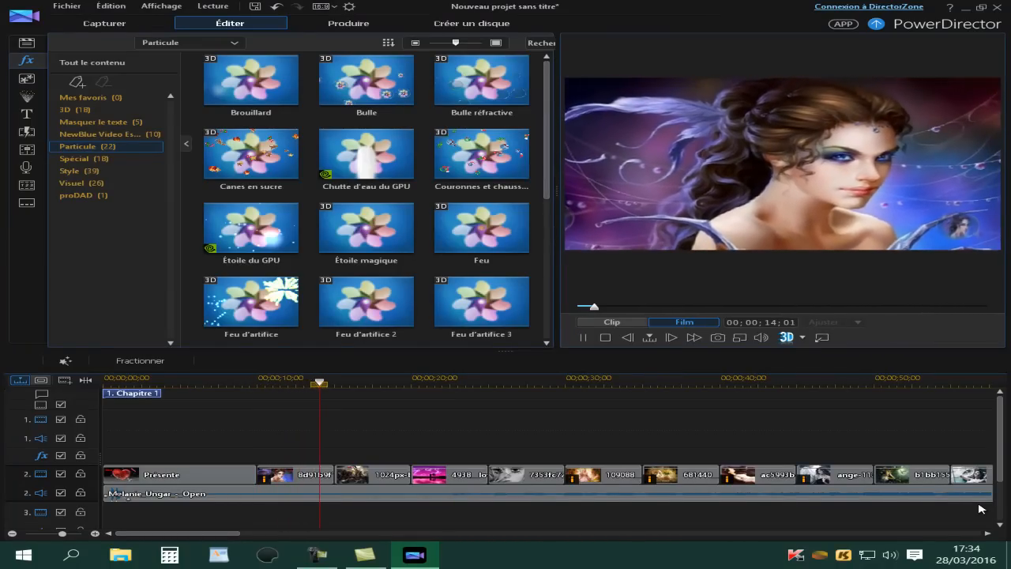
pyautogui.press('space')
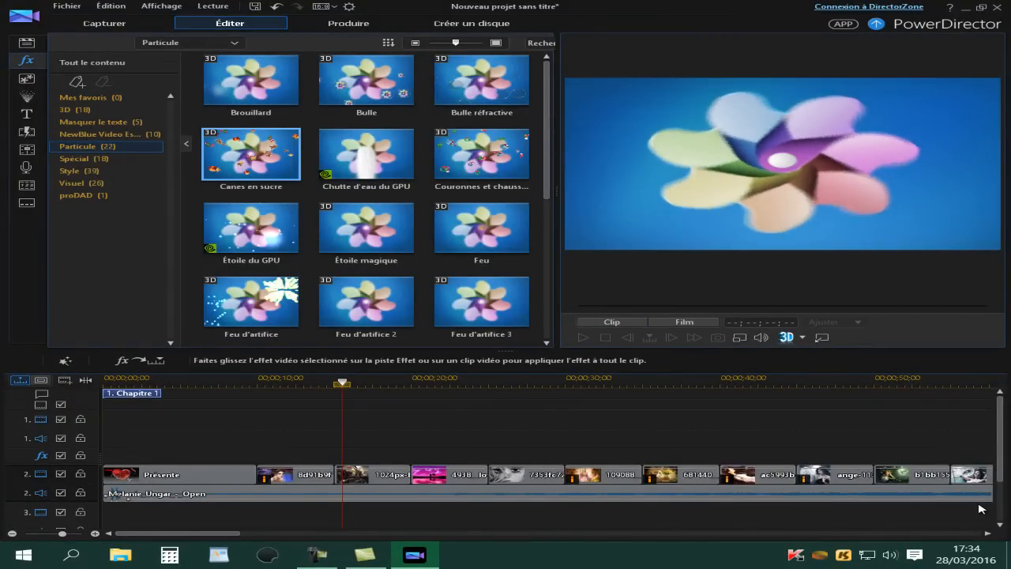
pyautogui.moveTo(251, 154); pyautogui.dragTo(449, 474)
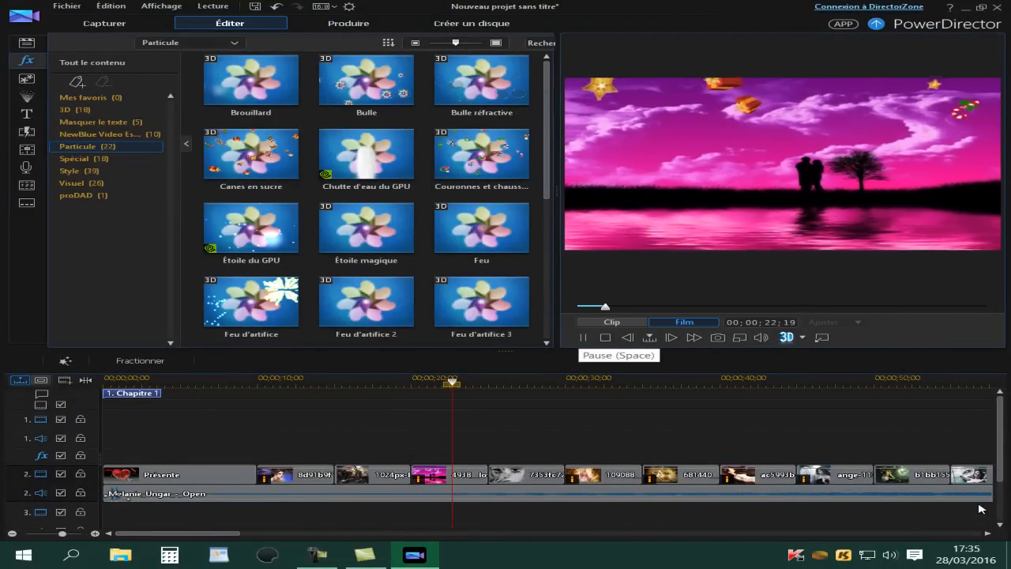
# Add the Étoile magique particle effect to the black-and-white 7353fc7 clip on track 2 and preview it.
pyautogui.click(526, 474)
pyautogui.moveTo(365, 229); pyautogui.dragTo(499, 474)
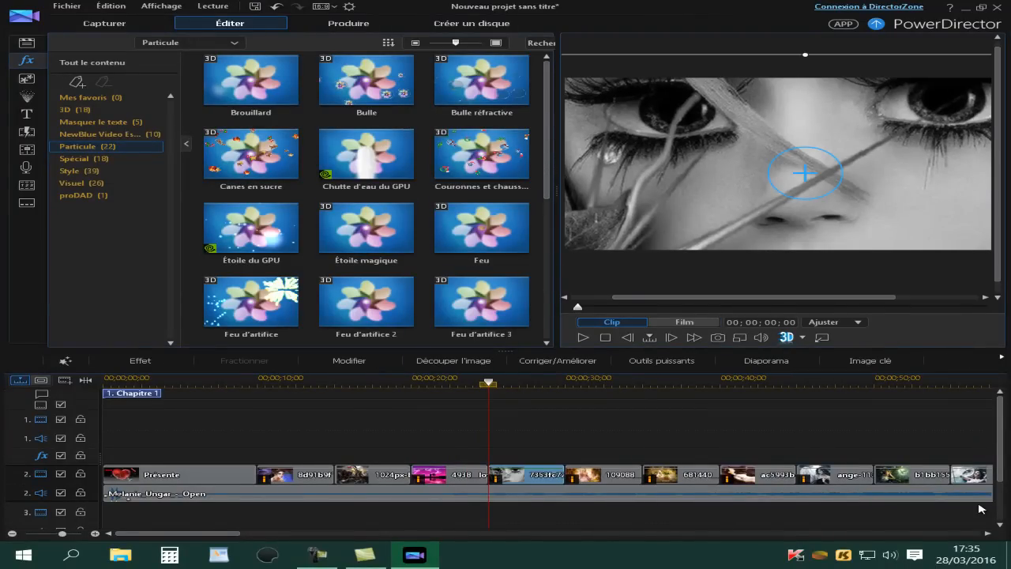
pyautogui.press('space')
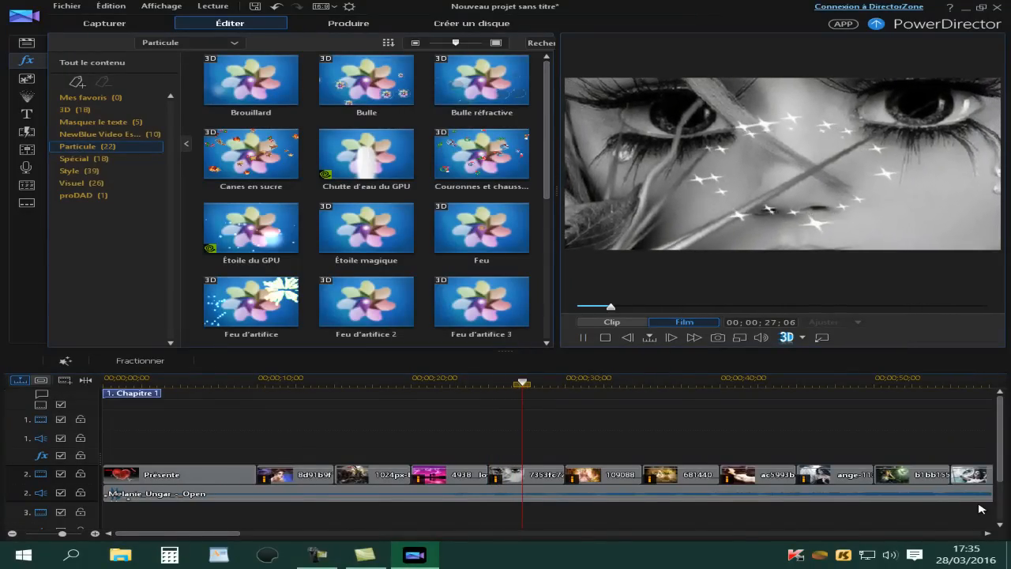
pyautogui.press('space')
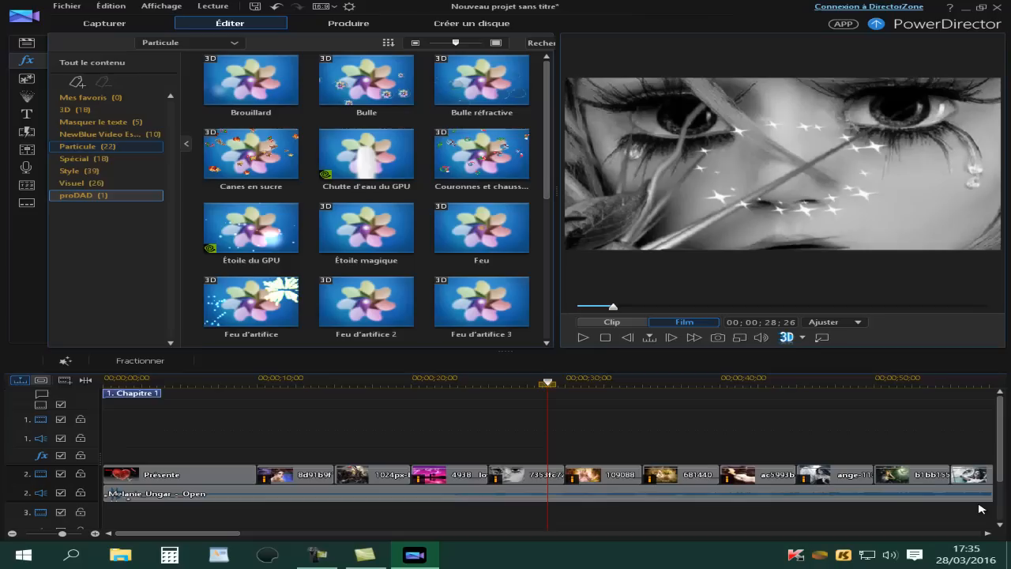
# Add 1 video track and 1 audio track, both positioned below track 3 (En dessous de la piste 3).
pyautogui.rightClick(237, 419)
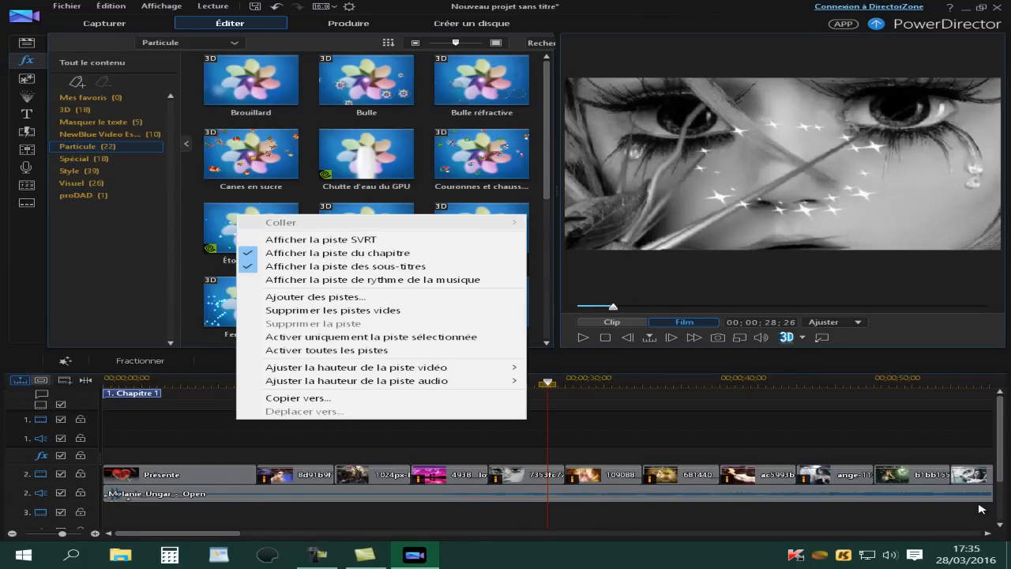
pyautogui.press('Escape')
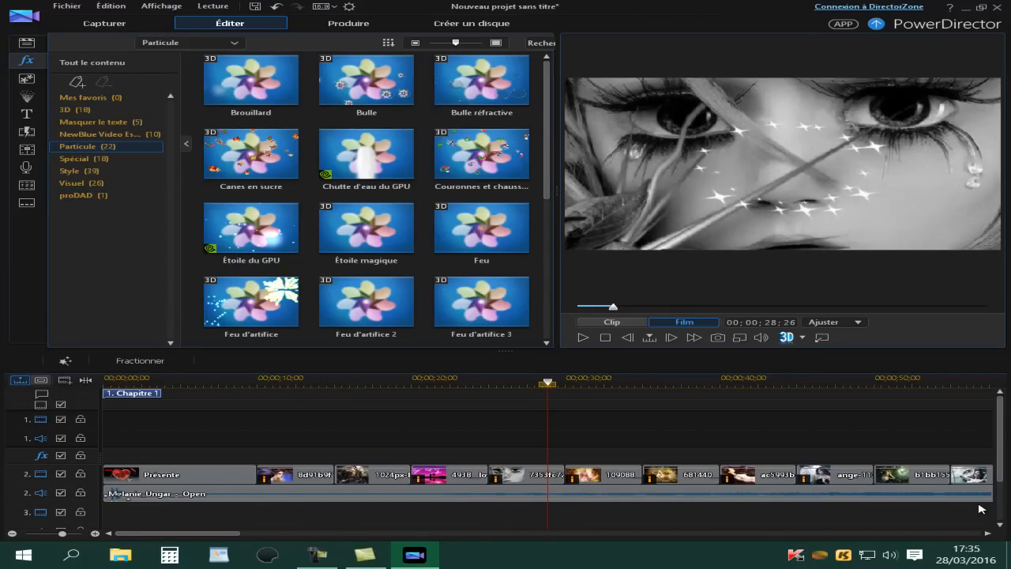
pyautogui.rightClick(226, 420)
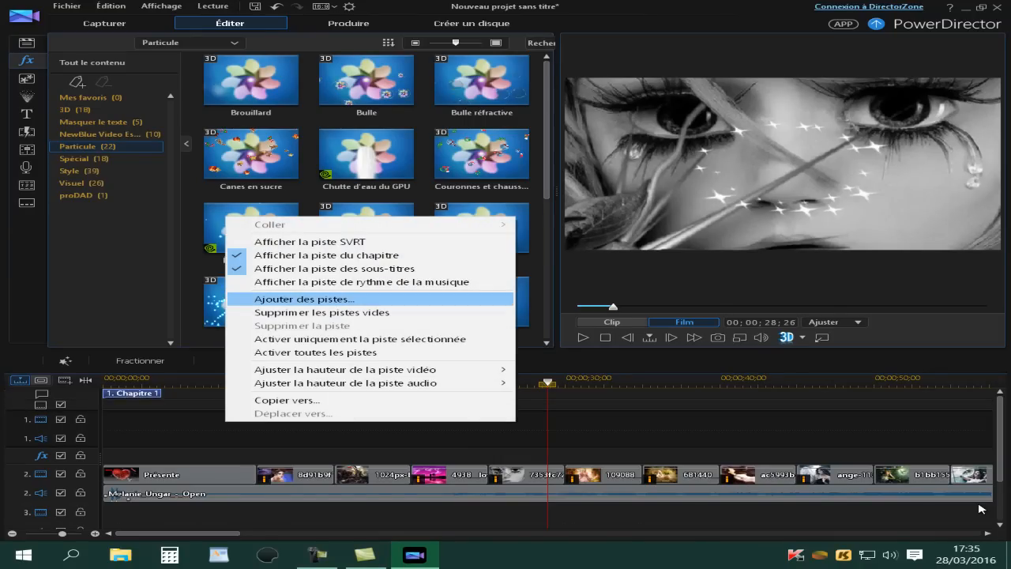
pyautogui.press('Return')
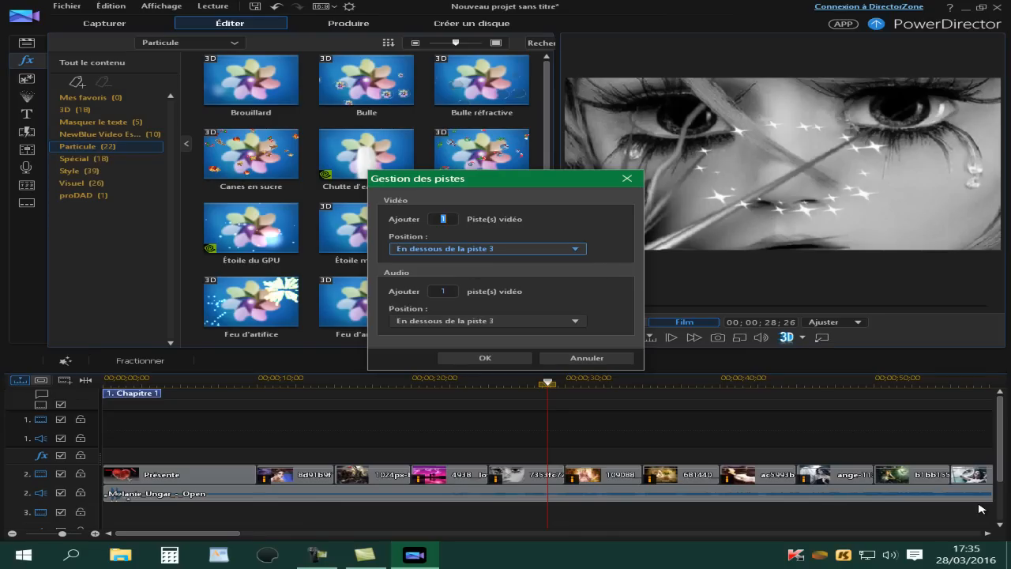
pyautogui.click(568, 248)
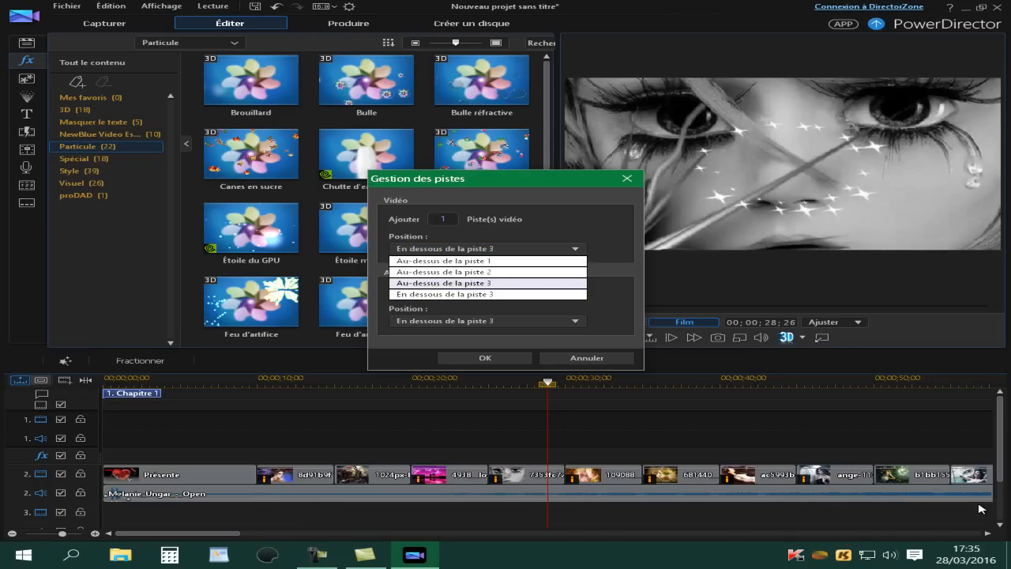
pyautogui.click(475, 294)
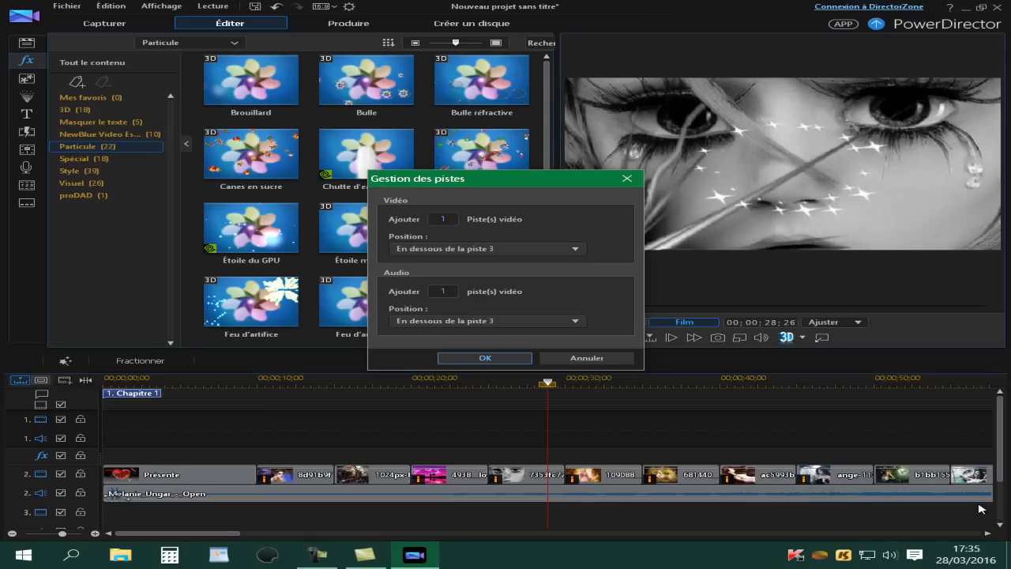
pyautogui.press('Return')
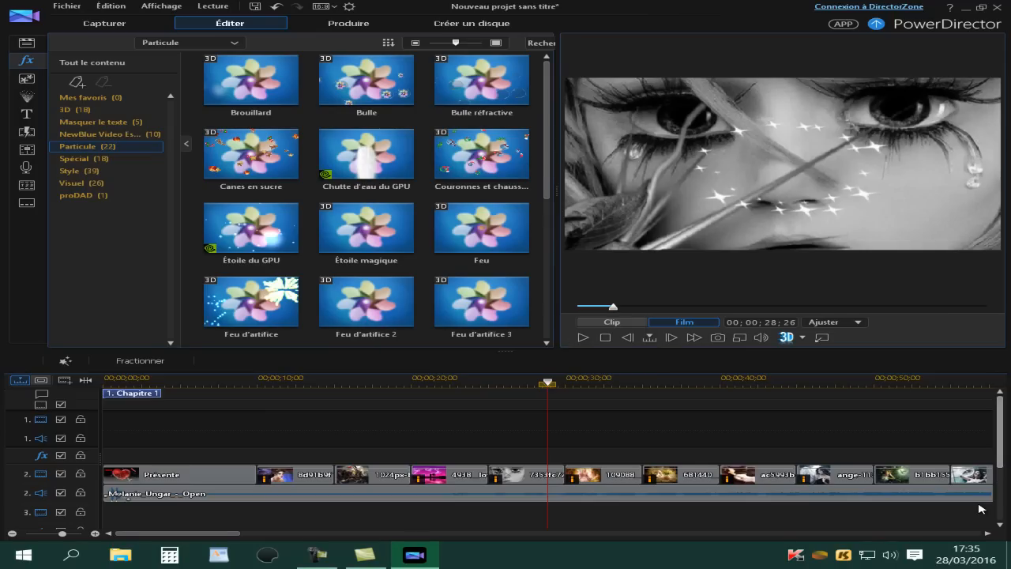
# Place the 08_Nuage particle object on video track 3 beneath the start of the 8d91b9f1 clip and preview it.
pyautogui.scroll(-3, 980, 508)
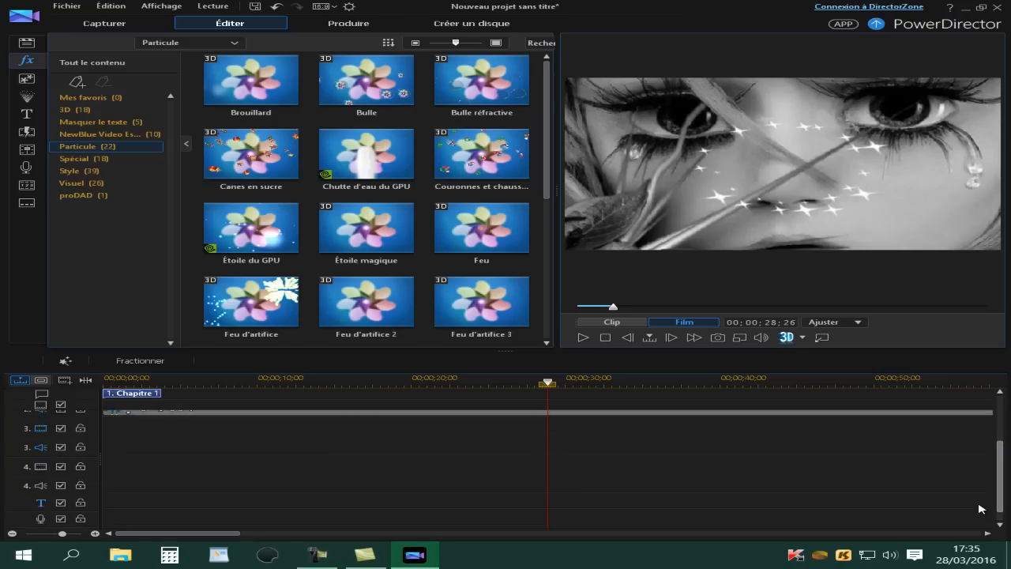
pyautogui.scroll(2, 980, 508)
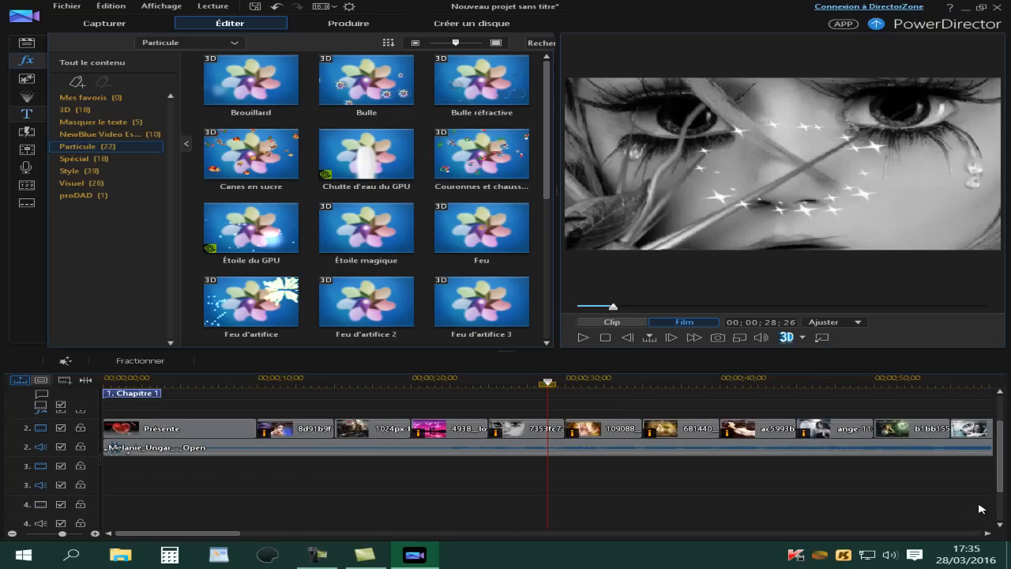
pyautogui.press('F6')
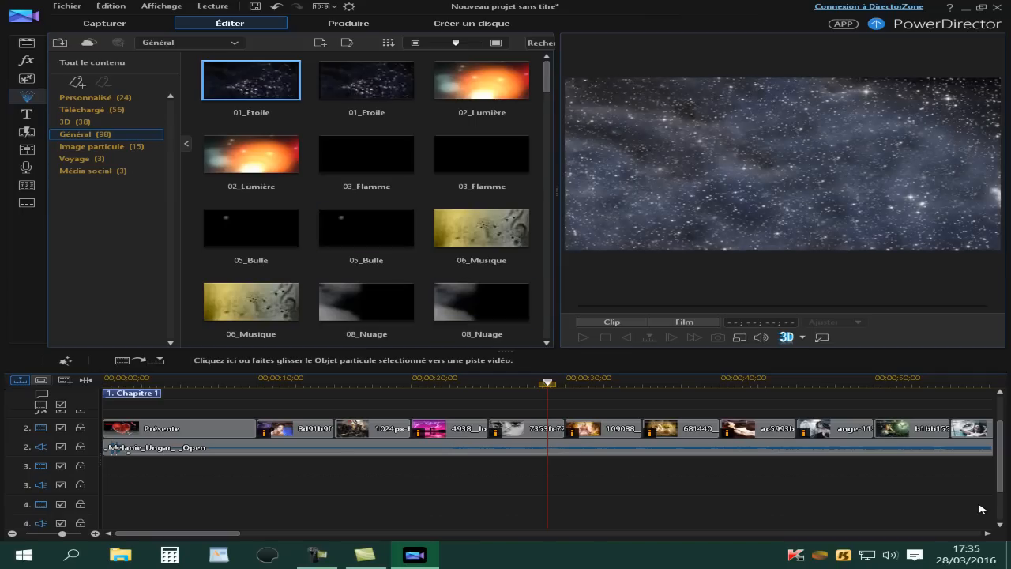
pyautogui.moveTo(366, 302); pyautogui.dragTo(261, 466)
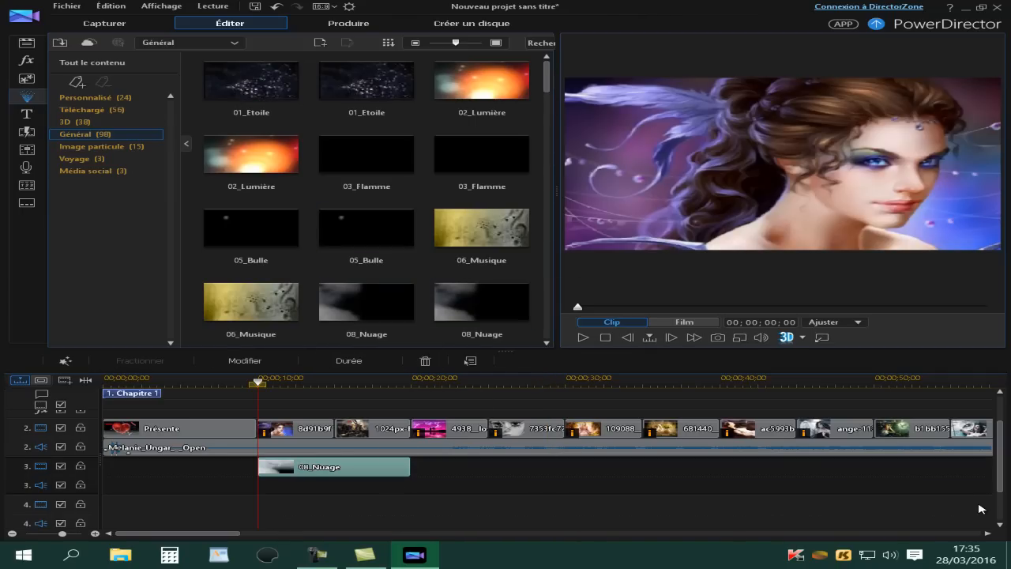
pyautogui.click(583, 338)
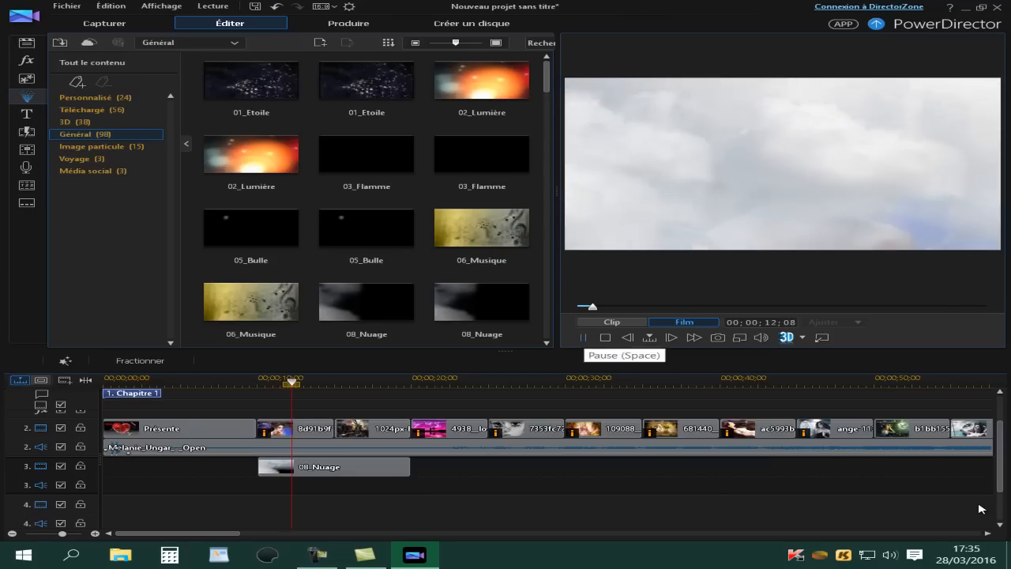
pyautogui.press('space')
# Place the 06_Musique particle object directly after 08_Nuage on track 3, delete its Background object and preview the result.
pyautogui.moveTo(439, 265); pyautogui.dragTo(414, 469)
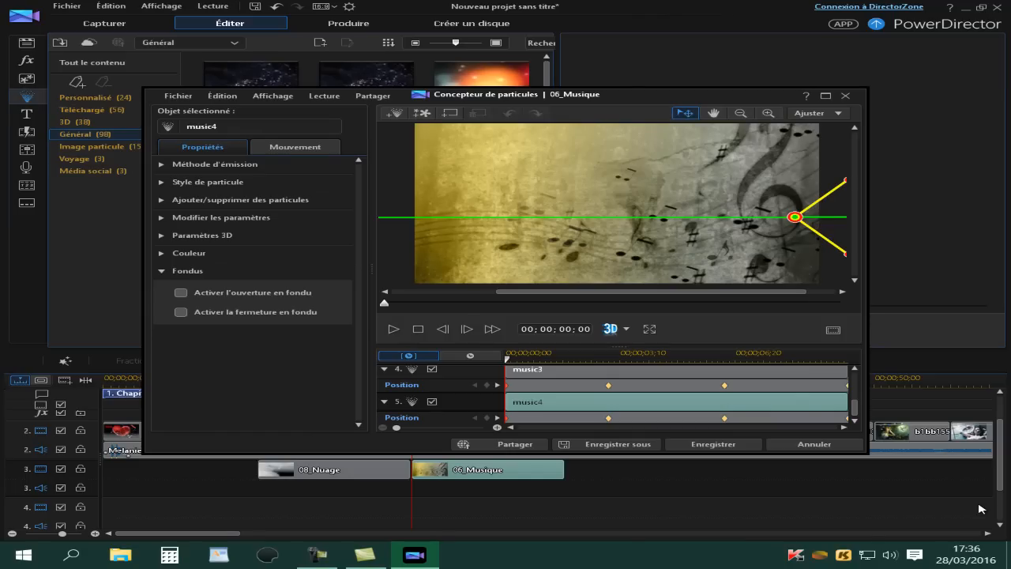
pyautogui.scroll(3, 601, 396)
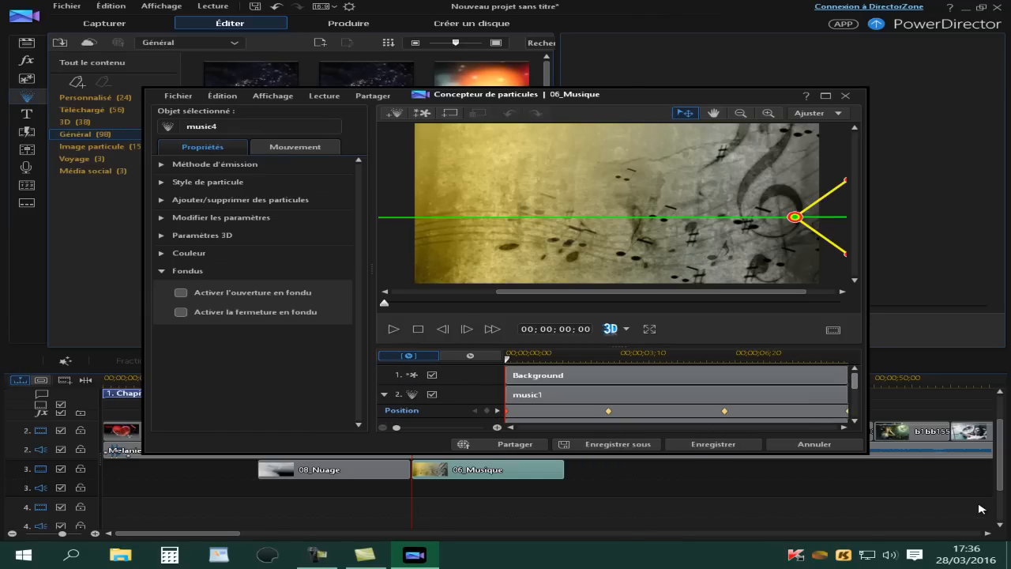
pyautogui.click(531, 376)
pyautogui.rightClick(531, 376)
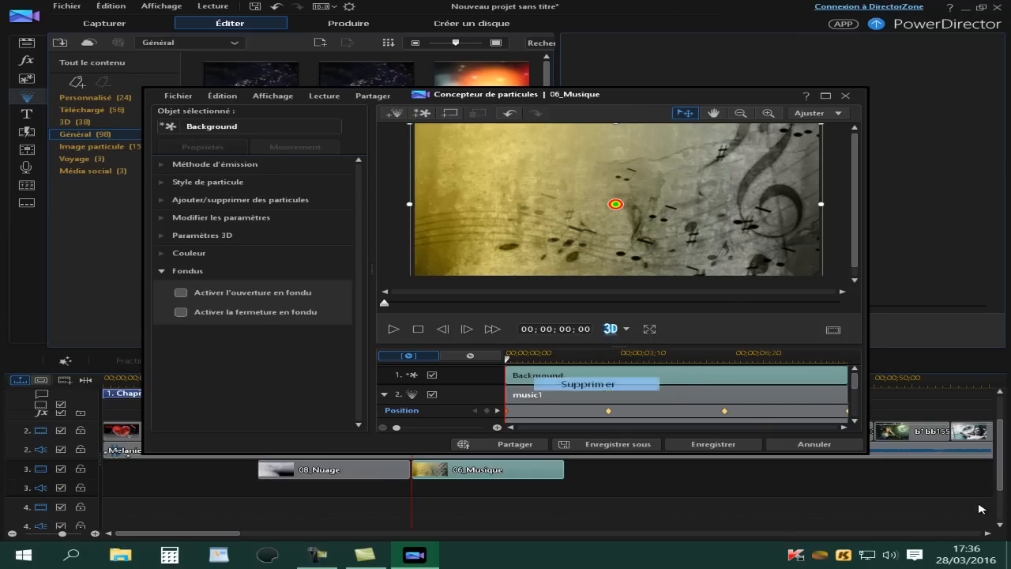
pyautogui.click(588, 384)
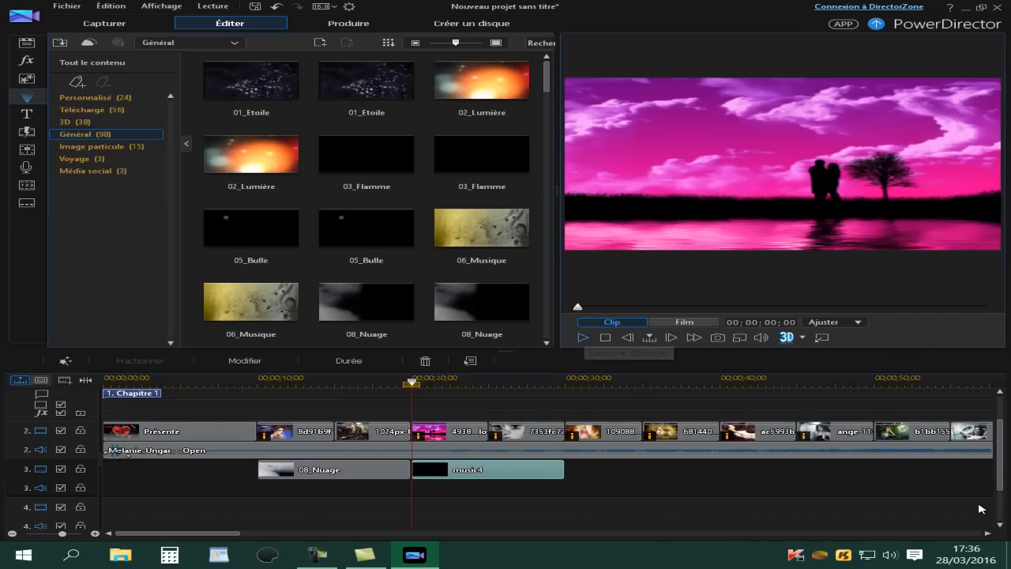
pyautogui.press('space')
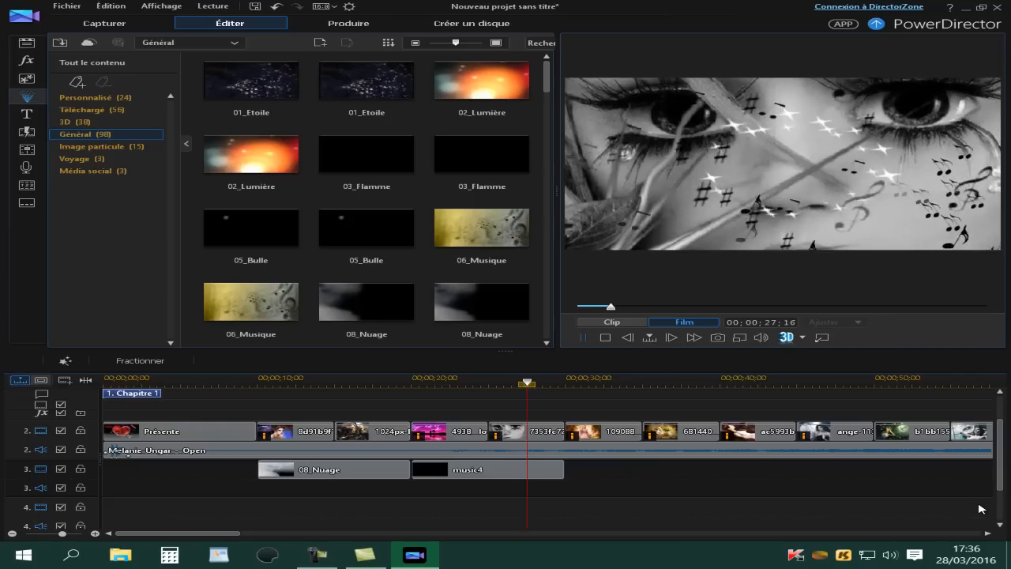
pyautogui.press('space')
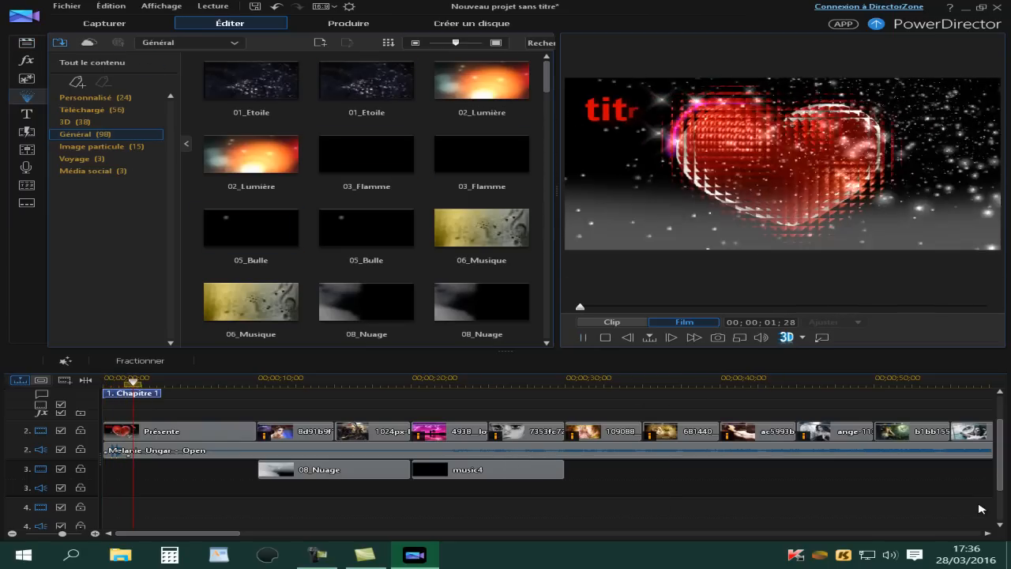
# Examine the available transitions in the Téléchargé, 2D and 3D categories.
pyautogui.click(26, 42)
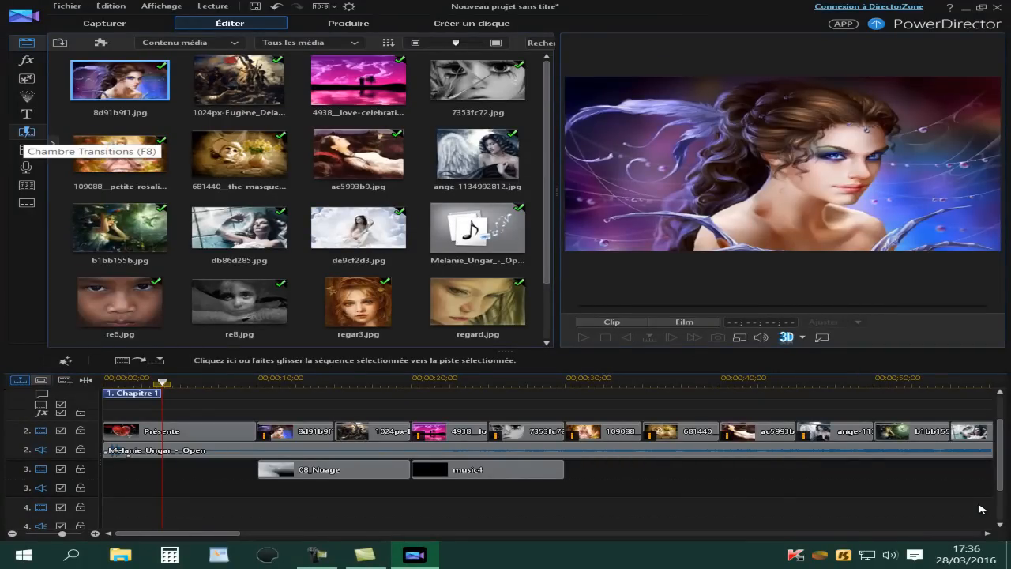
pyautogui.press('F8')
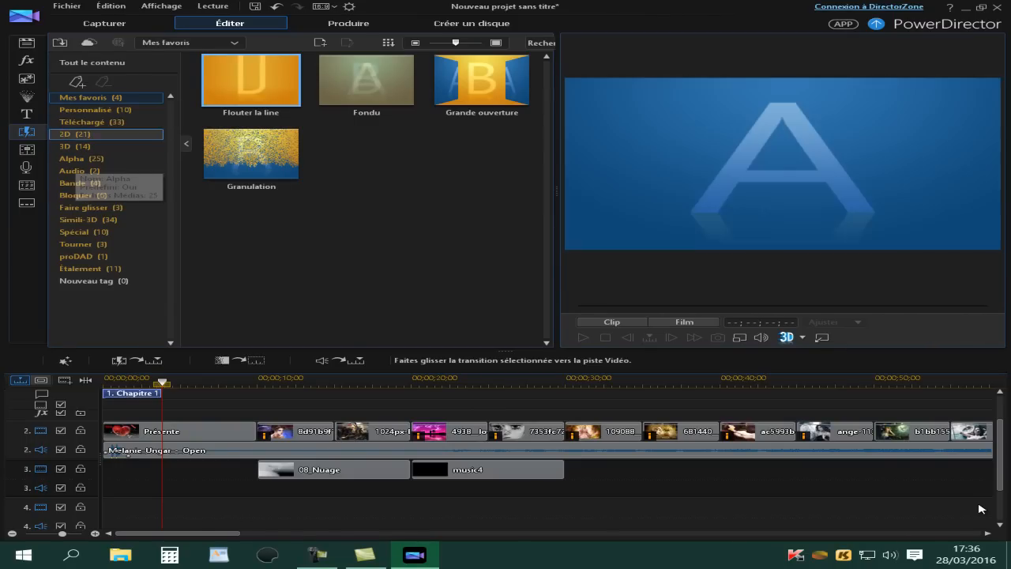
pyautogui.click(92, 122)
pyautogui.click(367, 154)
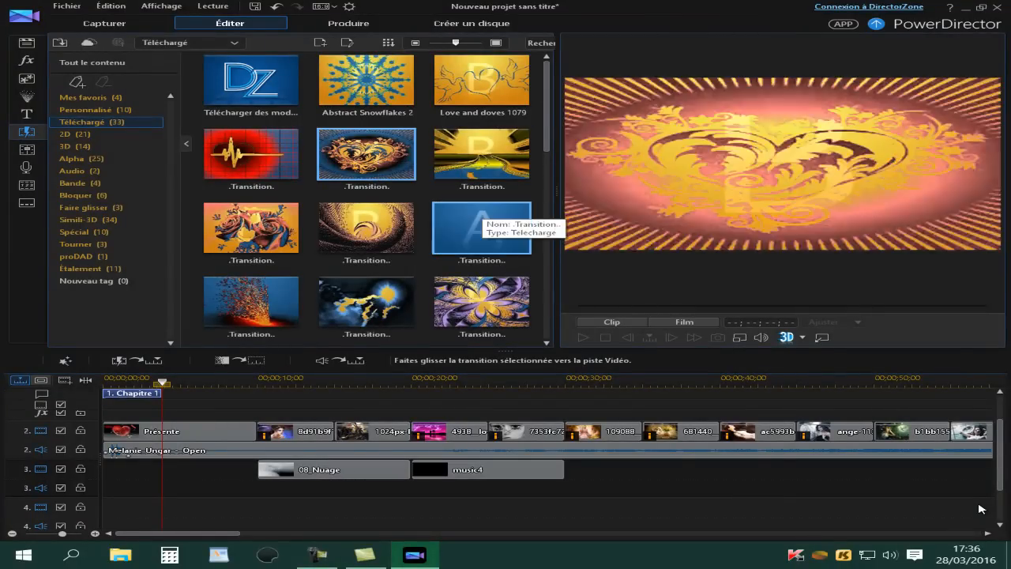
pyautogui.click(478, 227)
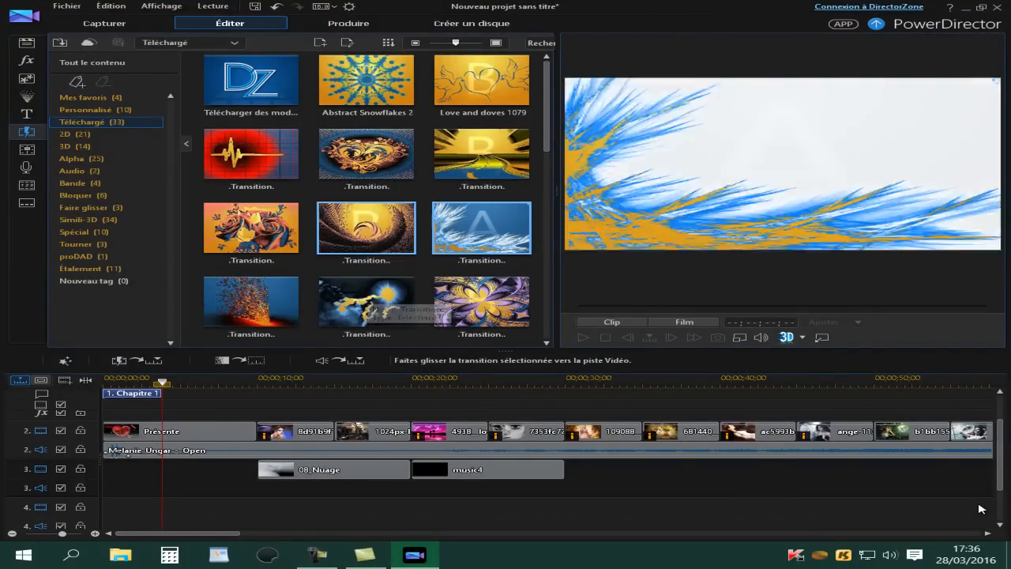
pyautogui.click(73, 135)
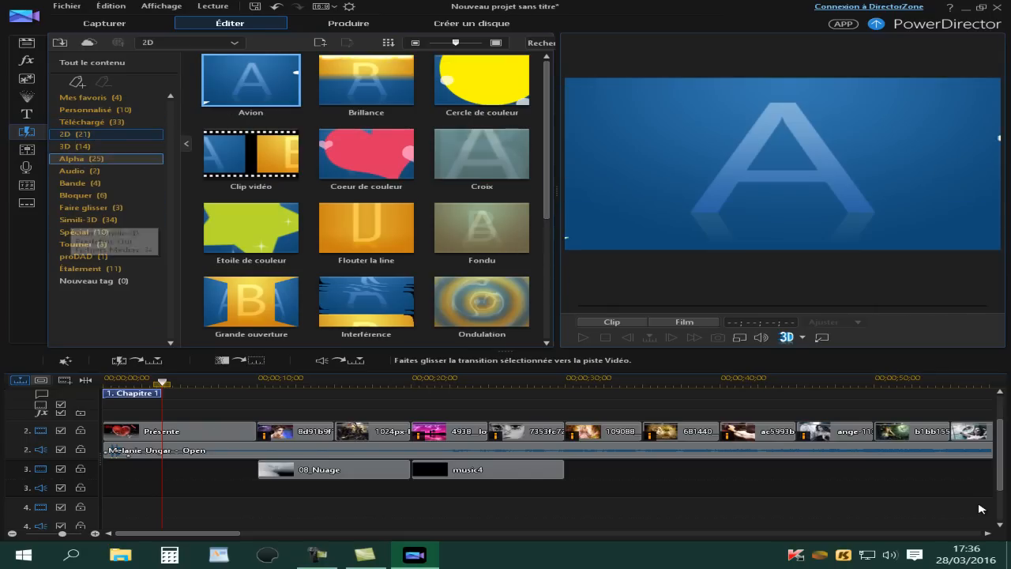
pyautogui.click(75, 146)
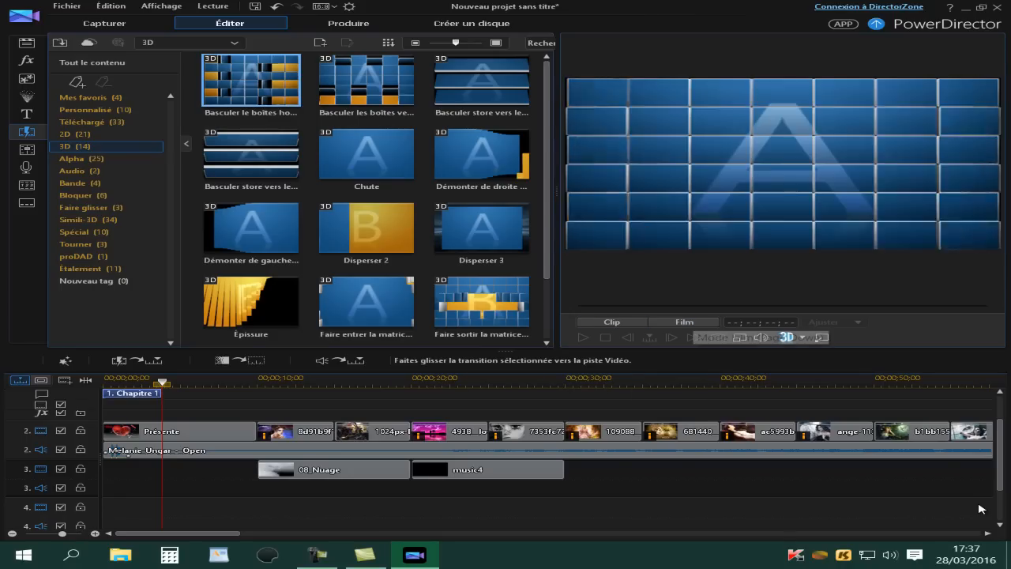
# Open the 8d91b9f1 clip in the PiP Designer to examine its properties, and close it without saving changes.
pyautogui.click(295, 431)
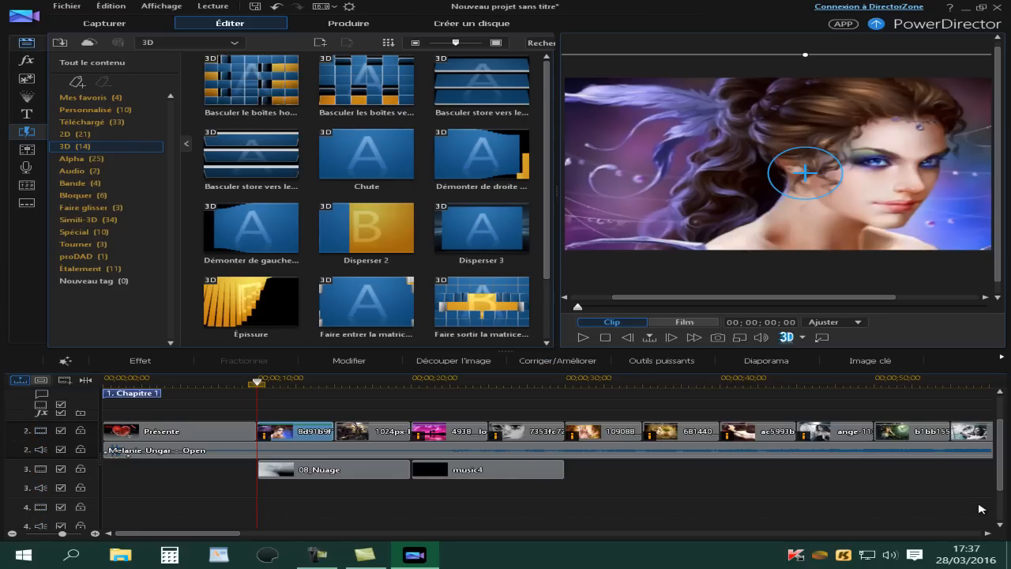
pyautogui.press('F3')
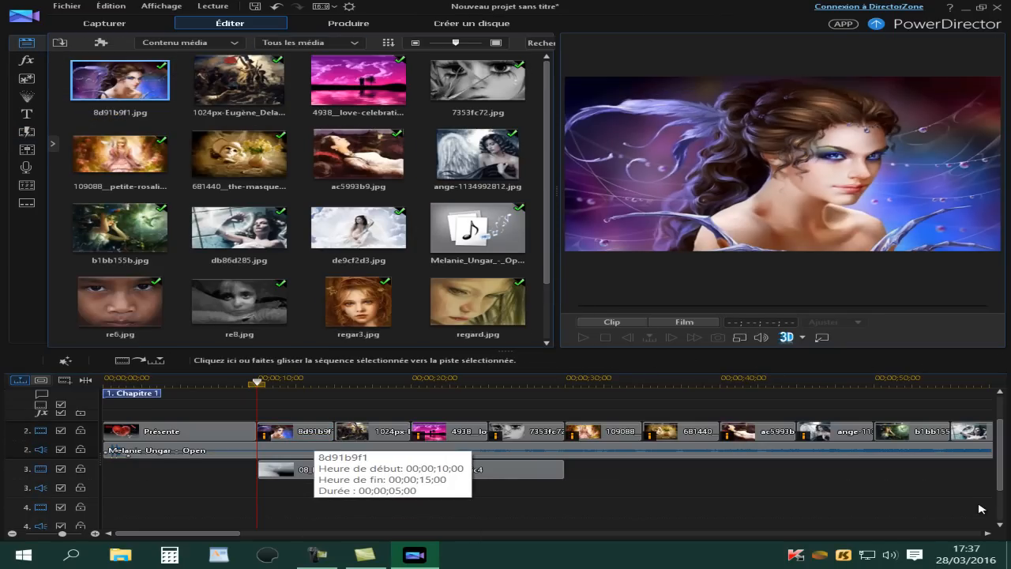
pyautogui.click(313, 432)
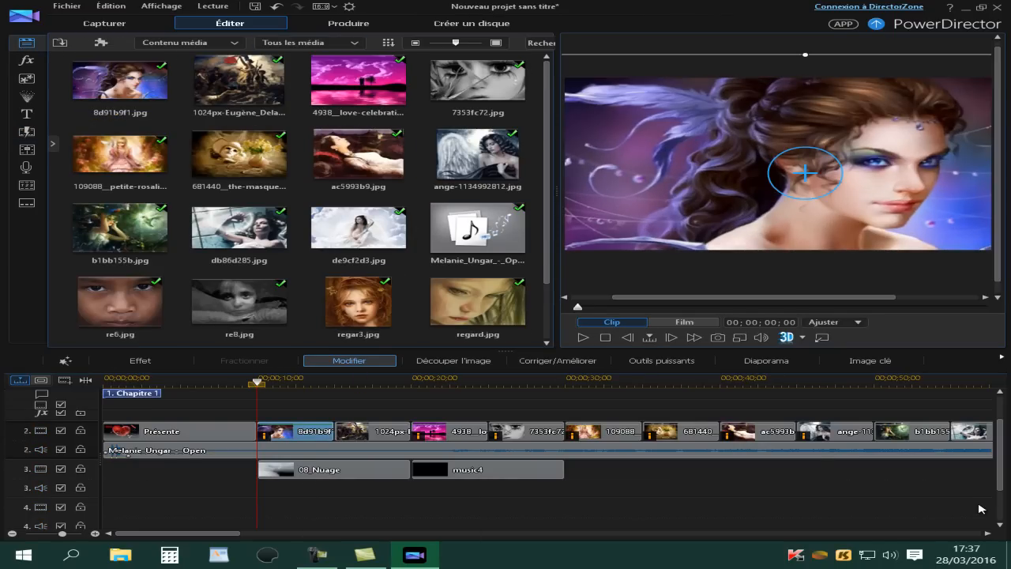
pyautogui.click(350, 361)
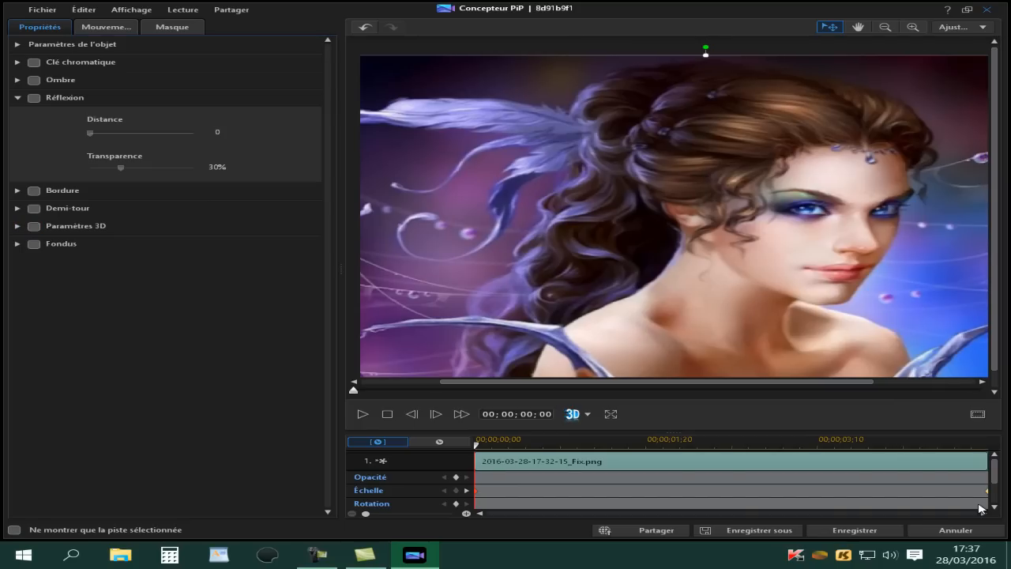
pyautogui.click(987, 9)
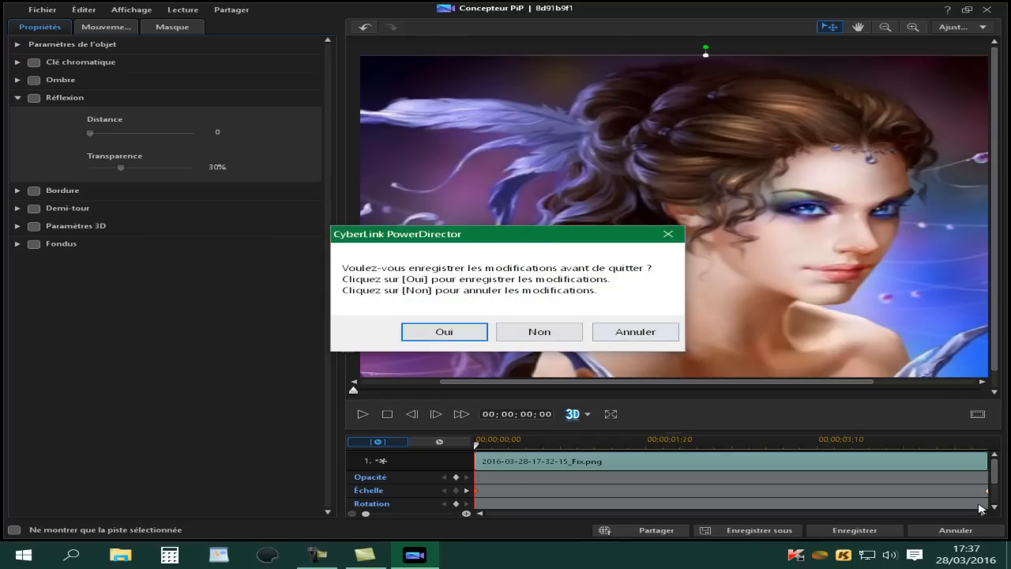
pyautogui.click(539, 332)
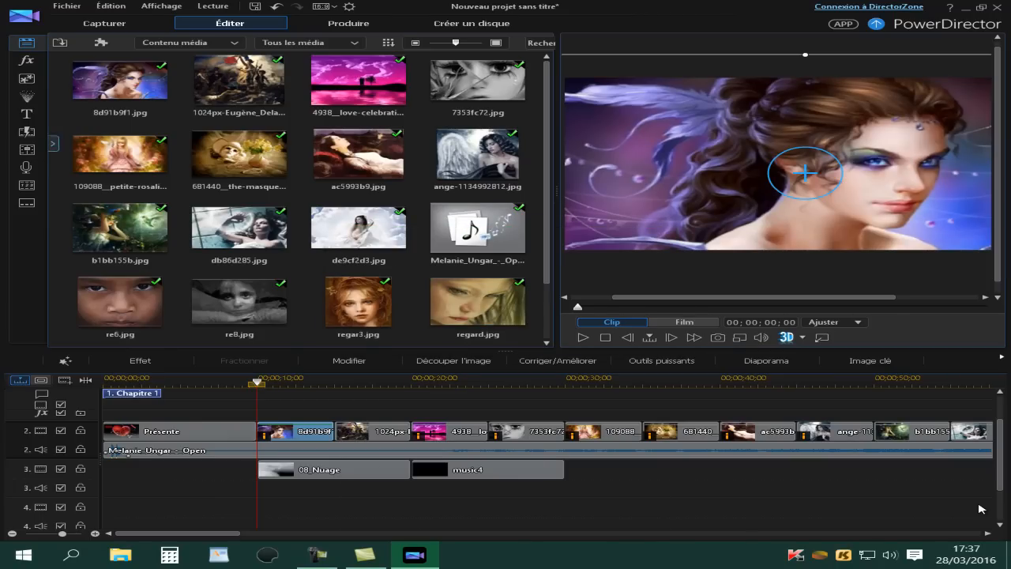
# Examine the available transitions in the Alpha, Bande and Étalement categories.
pyautogui.click(26, 131)
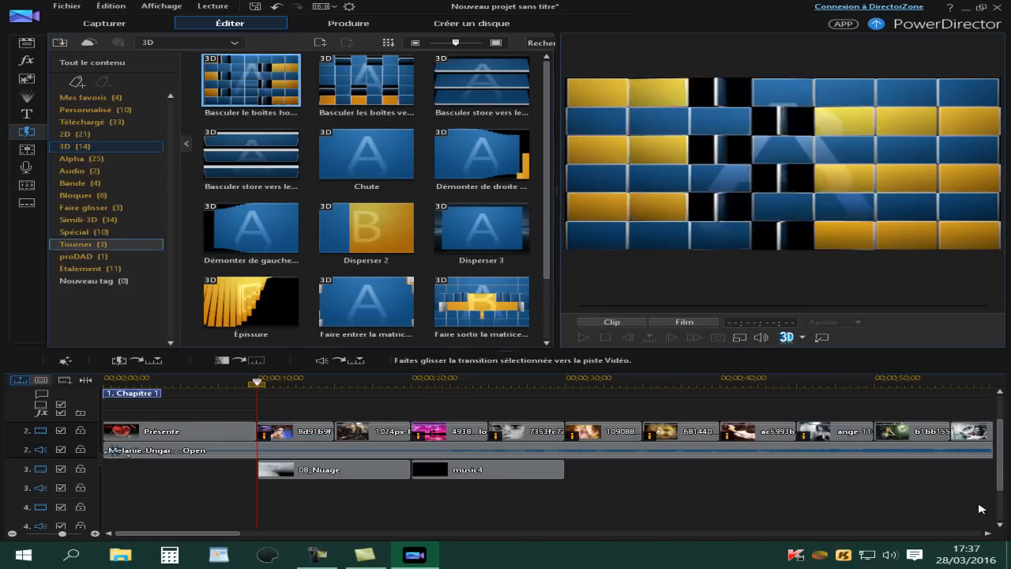
pyautogui.click(79, 159)
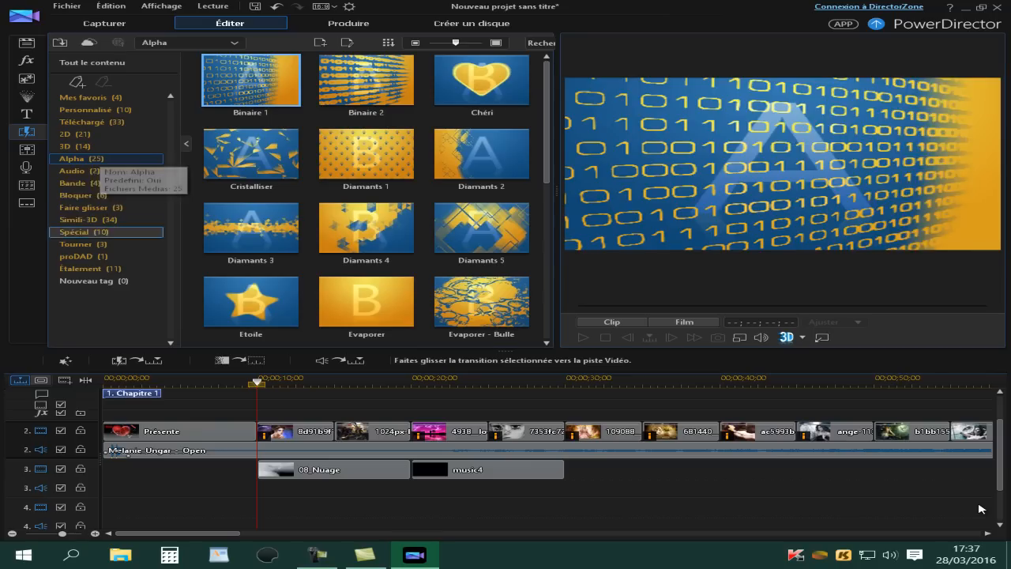
pyautogui.click(78, 183)
pyautogui.click(79, 268)
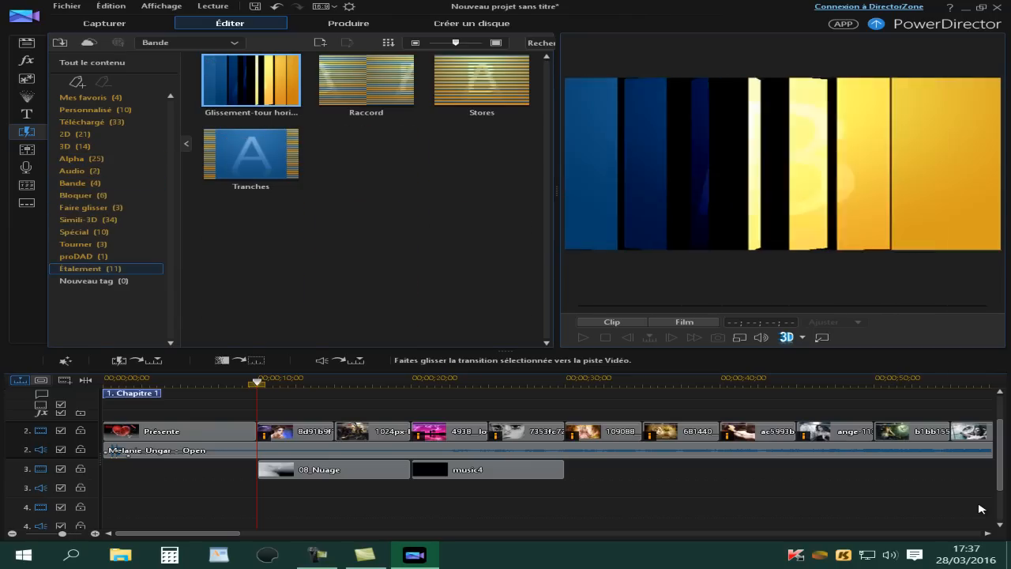
pyautogui.click(366, 229)
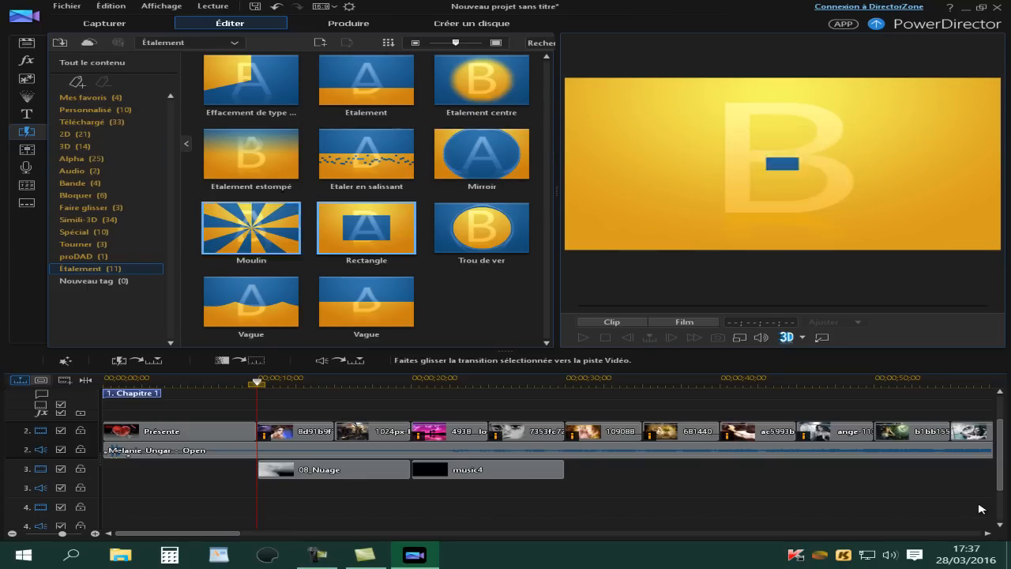
pyautogui.click(251, 80)
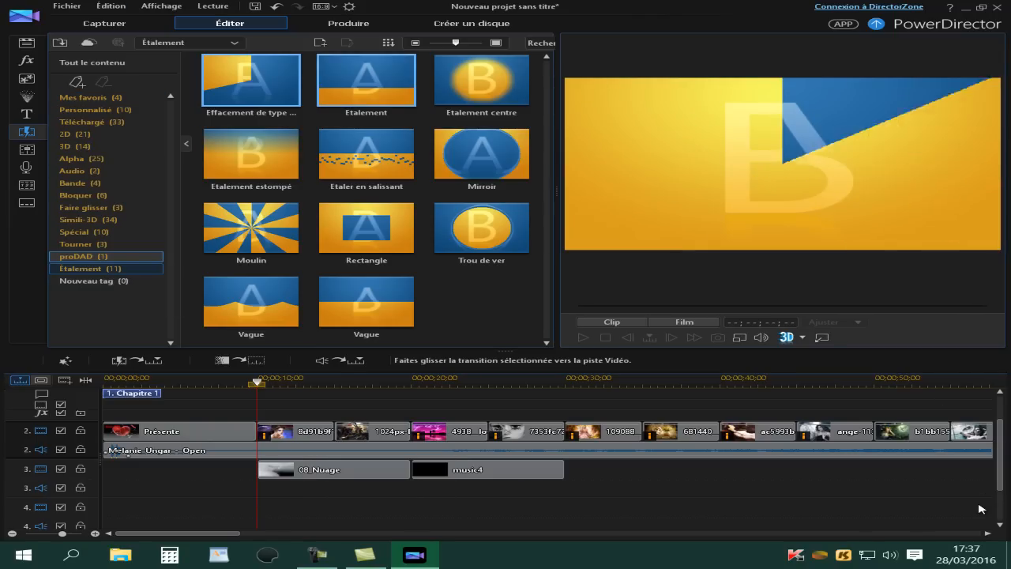
# Add the Moulin transition from the Étalement category to Mes favoris.
pyautogui.rightClick(249, 229)
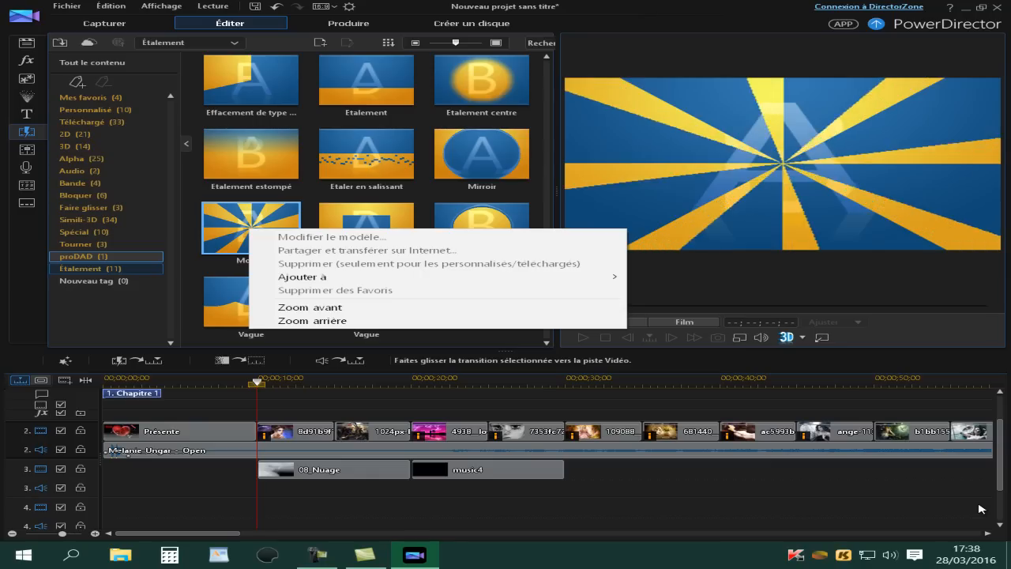
pyautogui.click(248, 229)
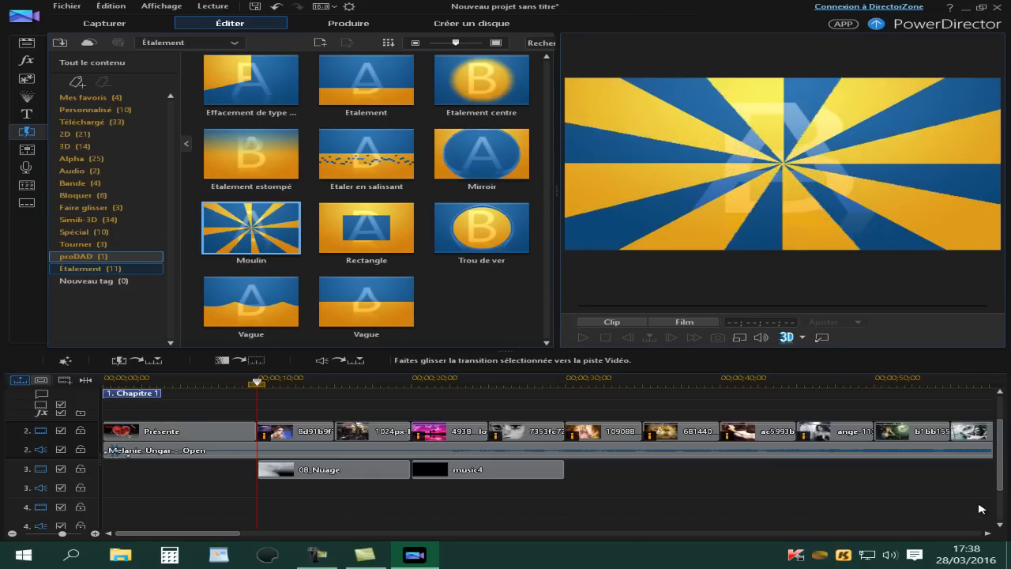
pyautogui.rightClick(247, 227)
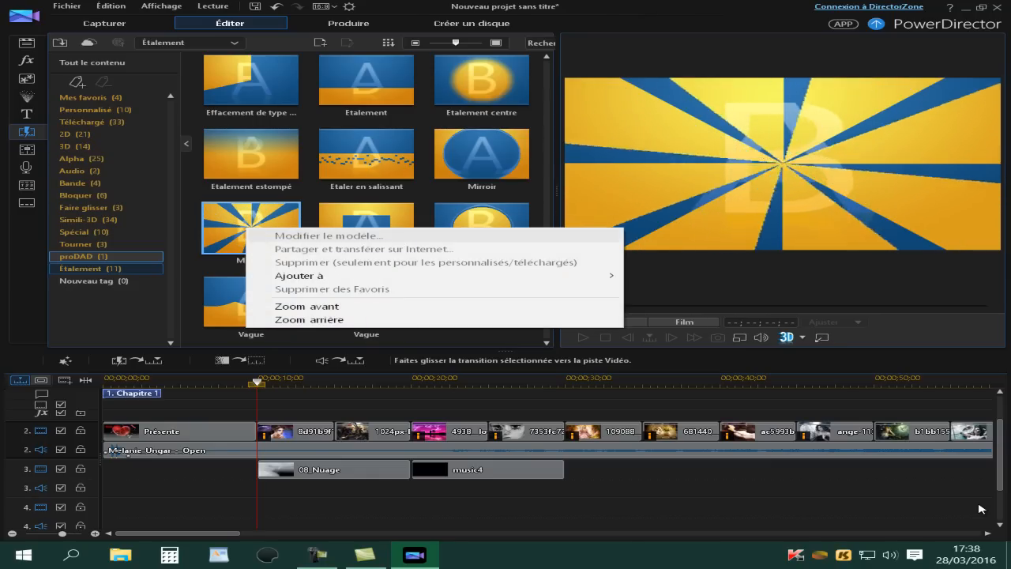
pyautogui.moveTo(298, 275)
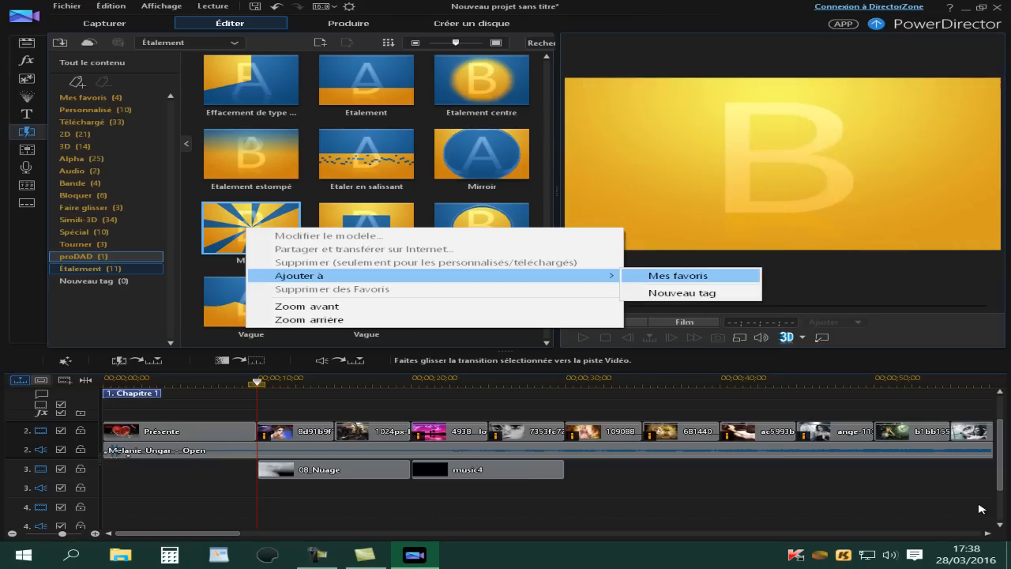
pyautogui.click(678, 275)
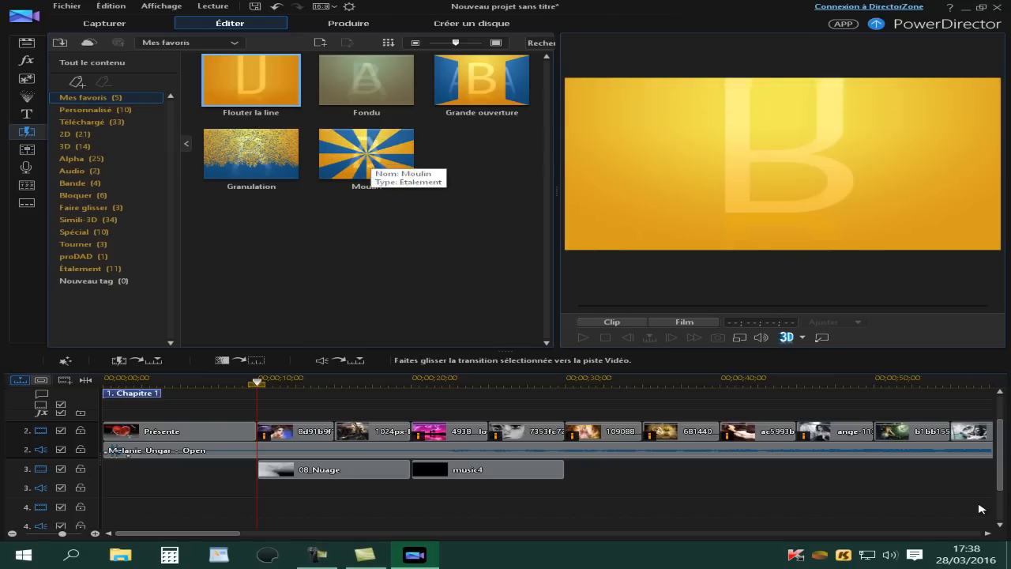
# Remove the Flouter la line, Fondu, Grande ouverture and Granulation transitions from Mes favoris.
pyautogui.rightClick(243, 92)
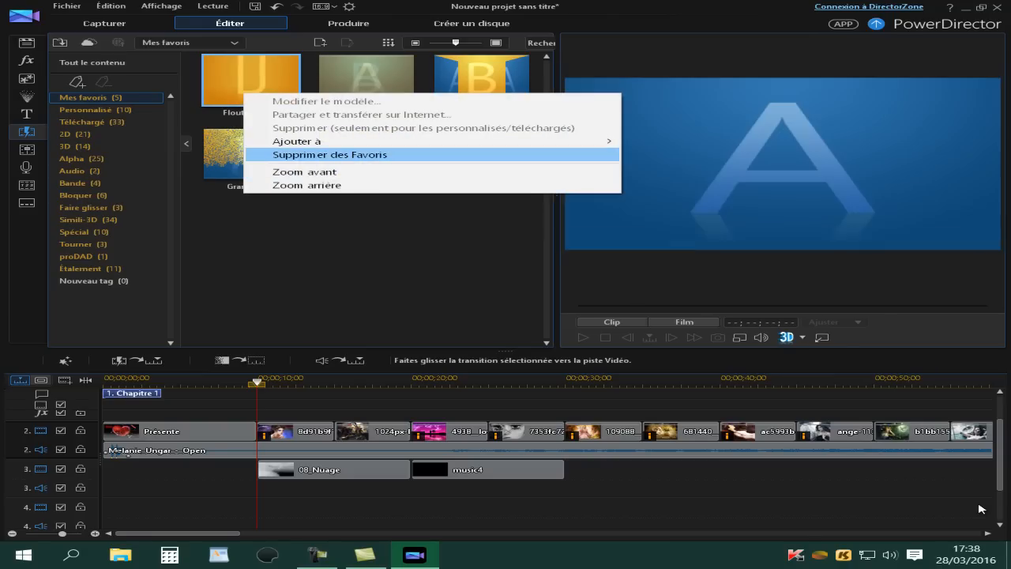
pyautogui.click(329, 154)
pyautogui.rightClick(244, 81)
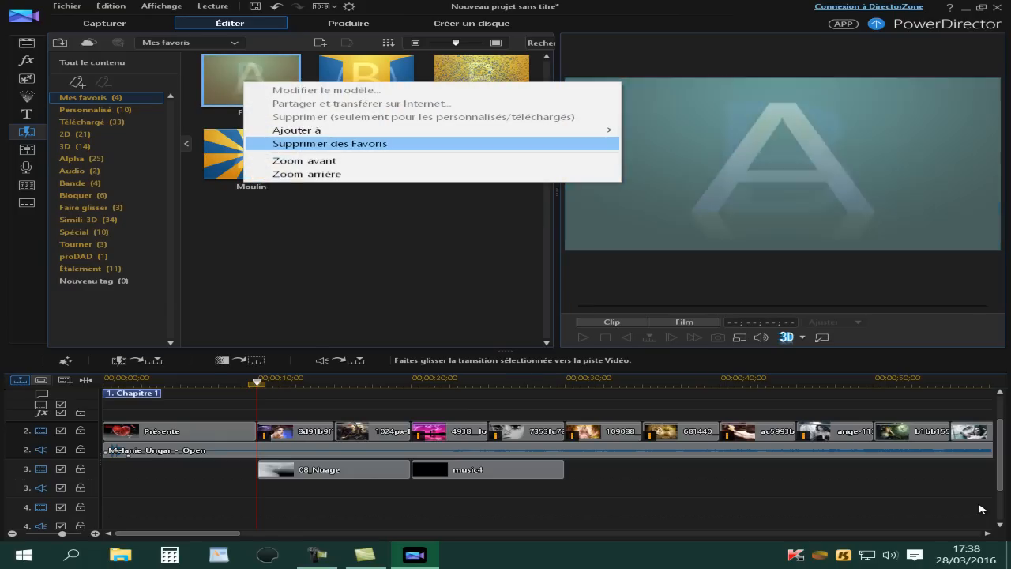
pyautogui.click(330, 144)
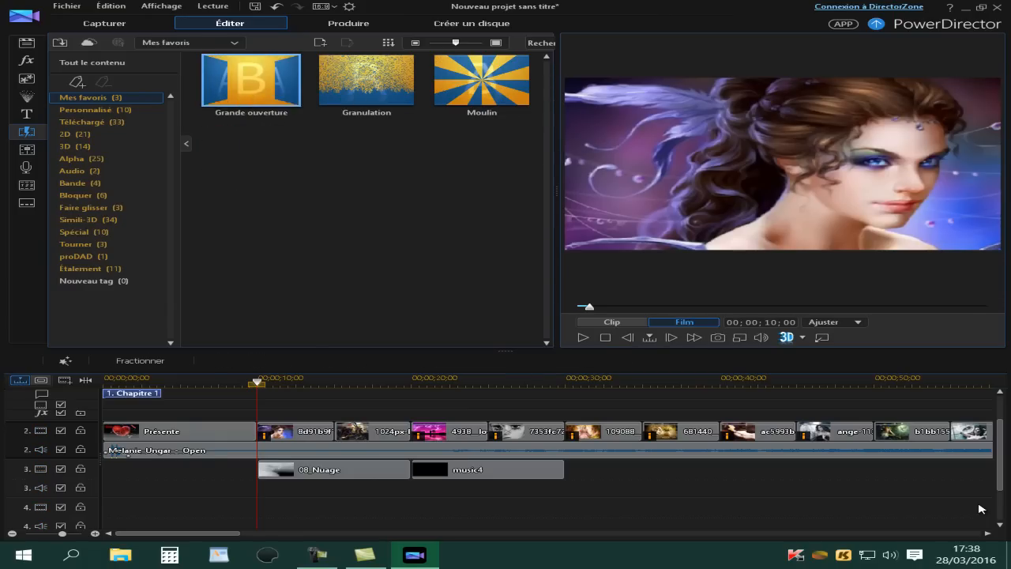
pyautogui.rightClick(251, 77)
pyautogui.click(336, 138)
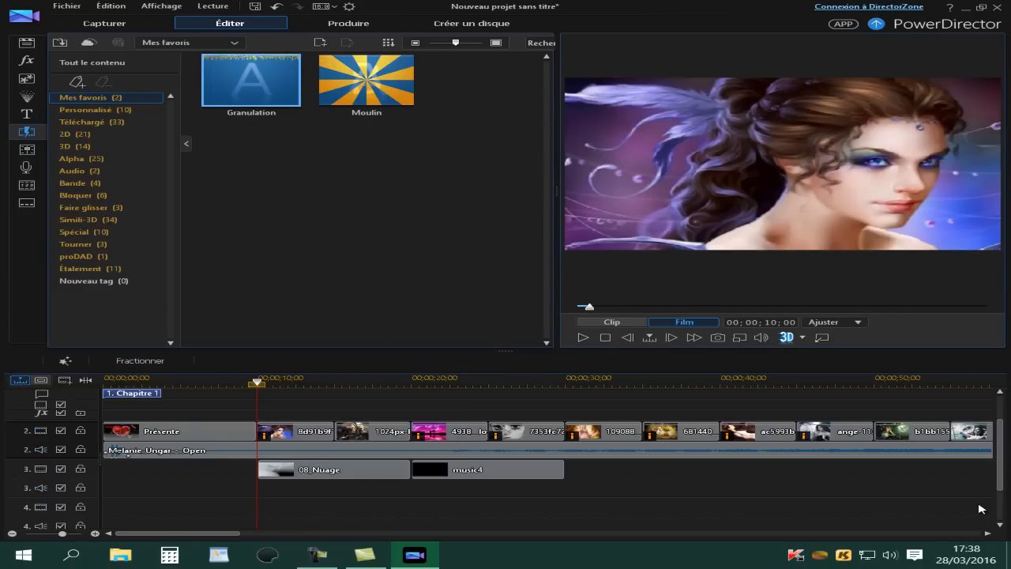
pyautogui.rightClick(211, 77)
pyautogui.click(297, 137)
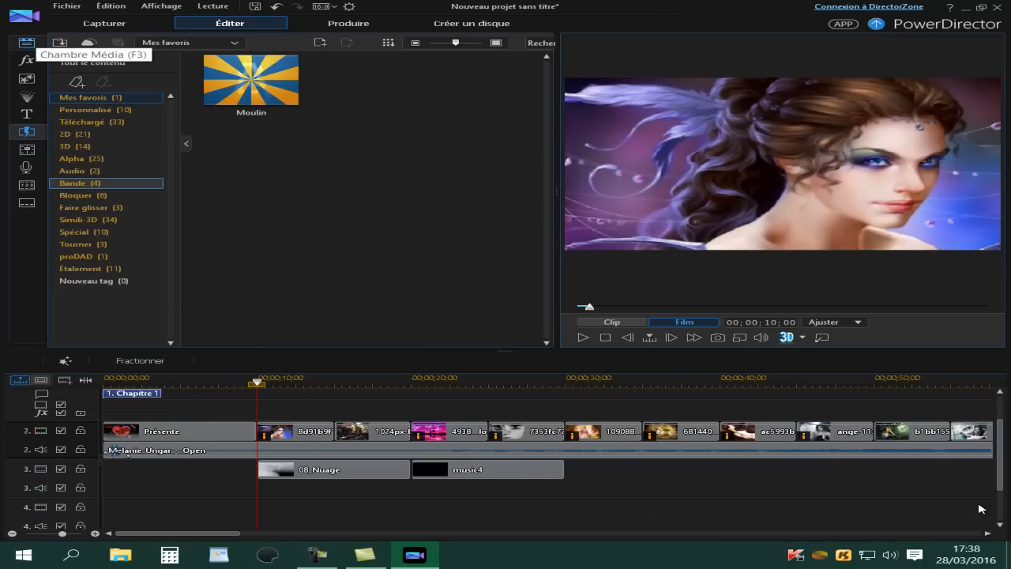
# Apply a random transition from Mes favoris between all clips on video track 2 as Transition croisée.
pyautogui.click(27, 42)
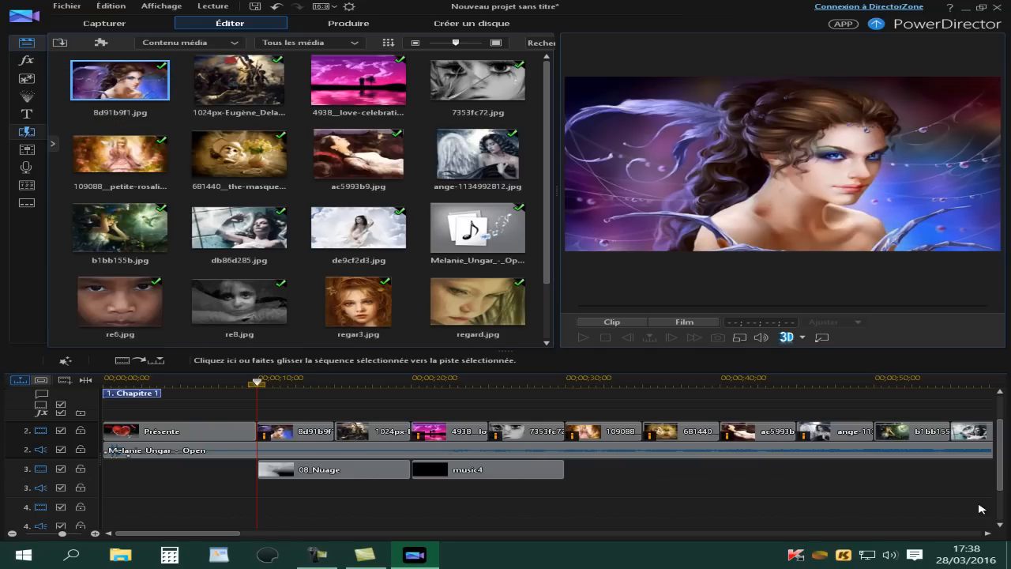
pyautogui.click(27, 132)
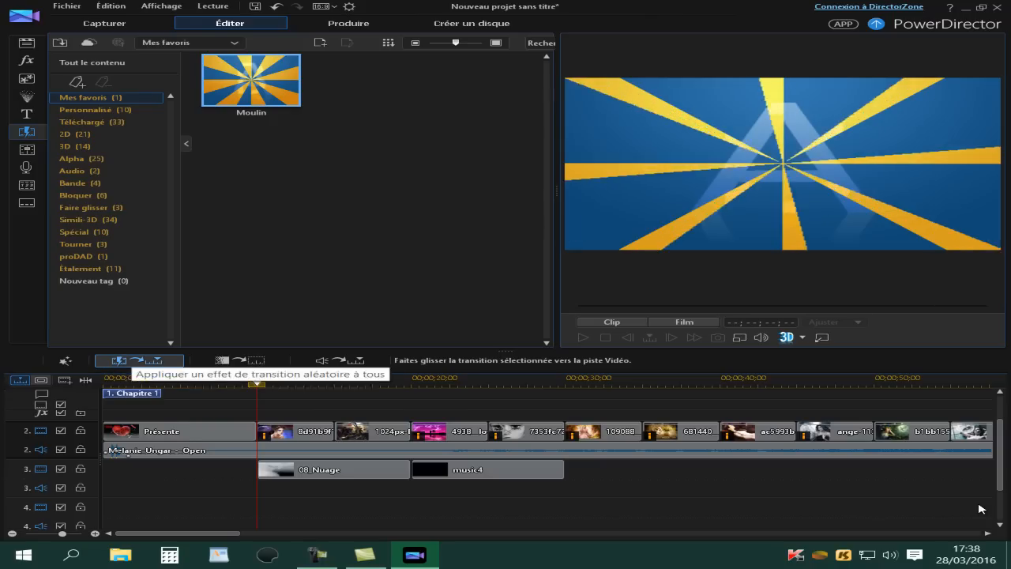
pyautogui.click(139, 360)
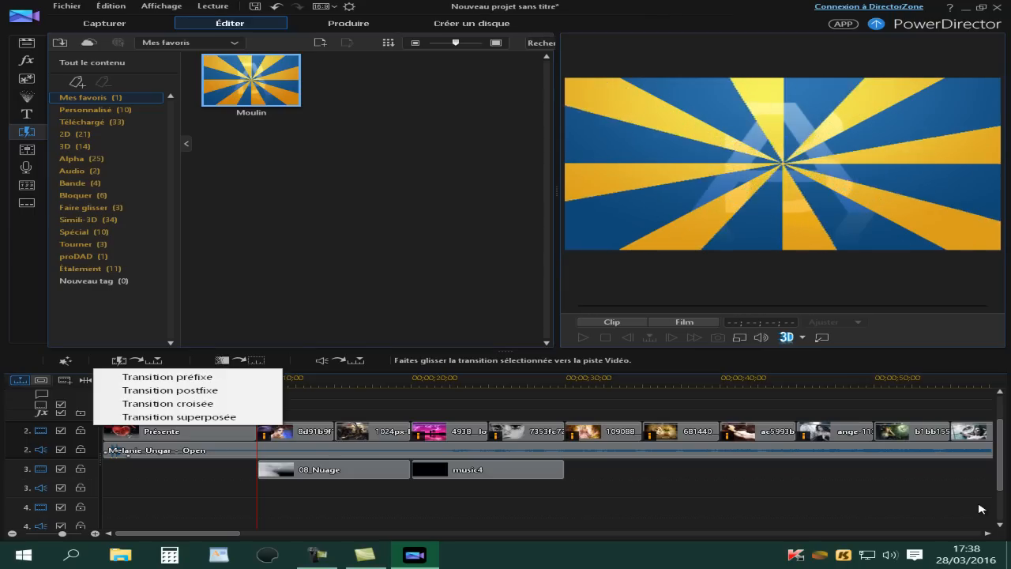
pyautogui.press('Down')
pyautogui.press('Down')
pyautogui.press('Down')
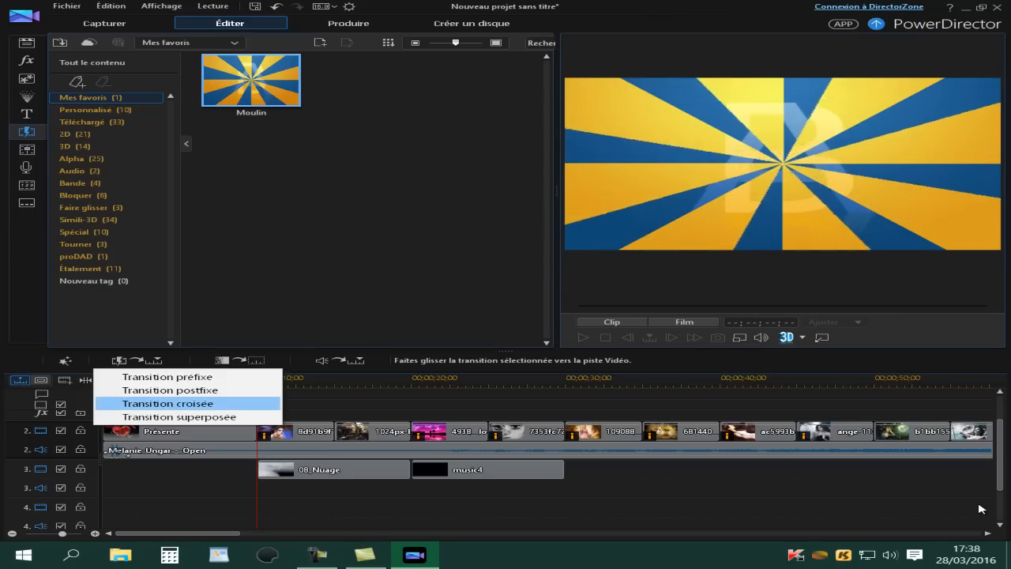
pyautogui.press('Return')
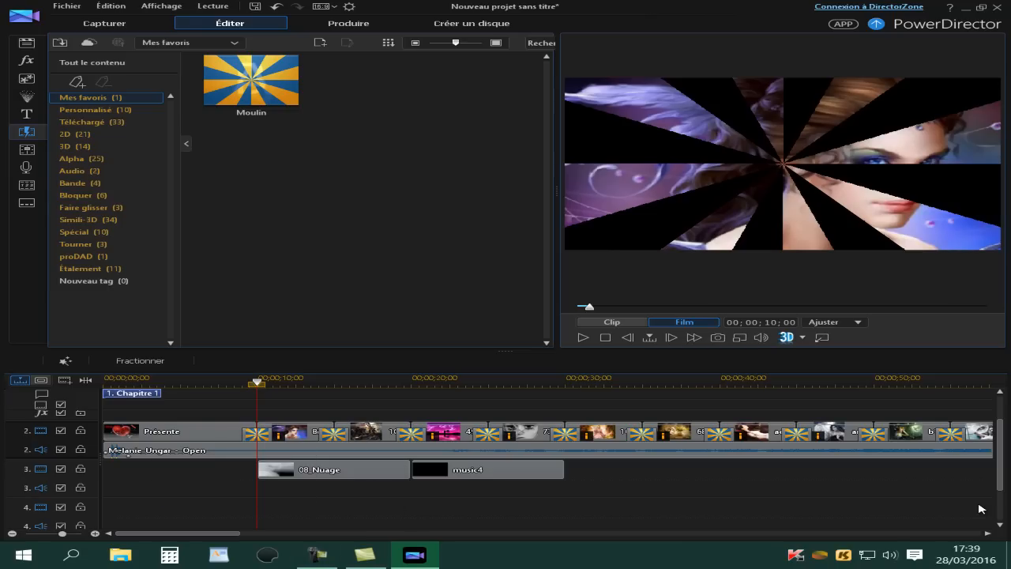
# Replace the transition between Présente and the 8d91b9f1 clip with the red heartbeat transition from Téléchargé, and preview it.
pyautogui.click(168, 380)
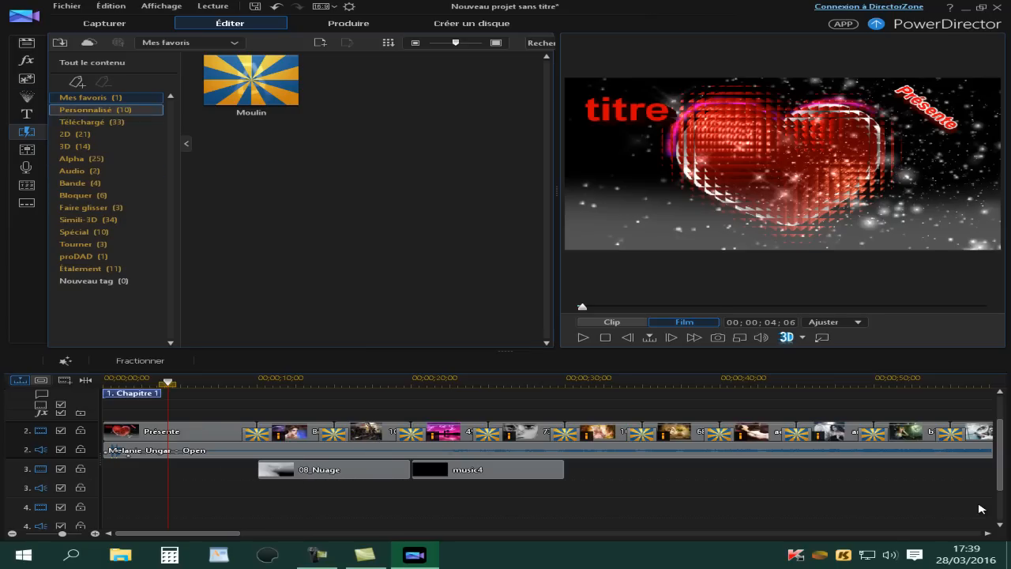
pyautogui.click(106, 122)
pyautogui.moveTo(250, 154); pyautogui.dragTo(256, 436)
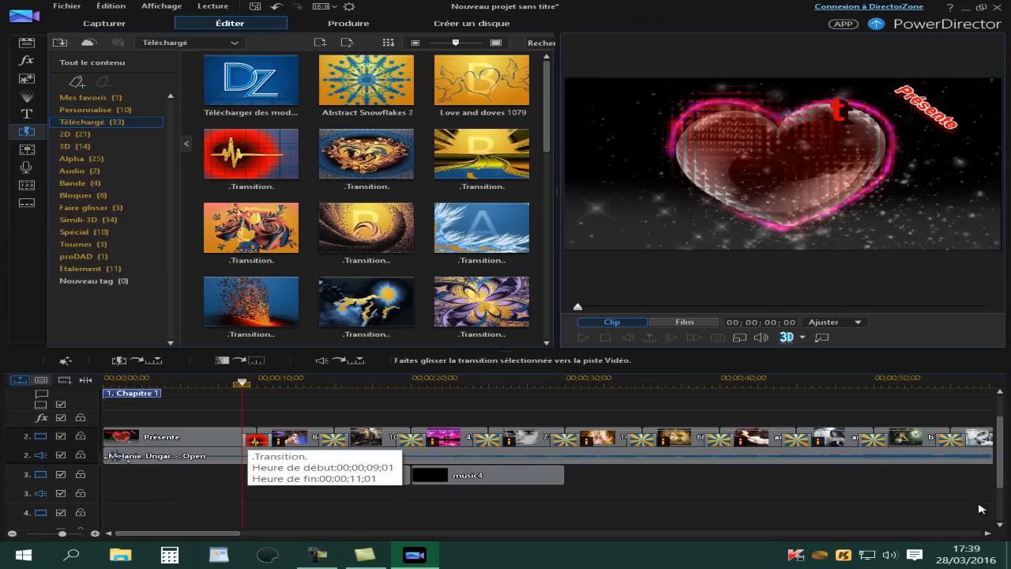
pyautogui.click(583, 338)
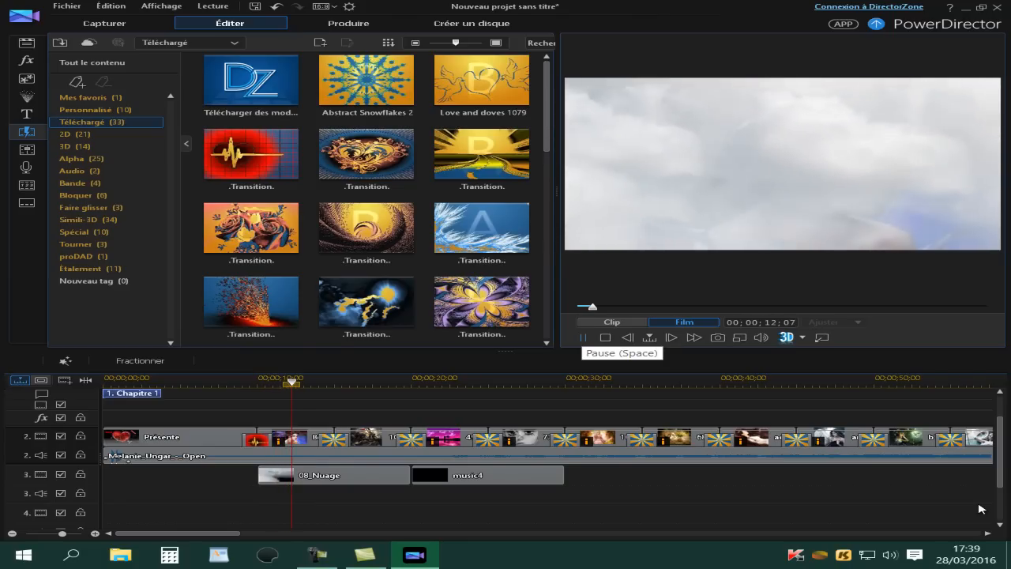
pyautogui.press('space')
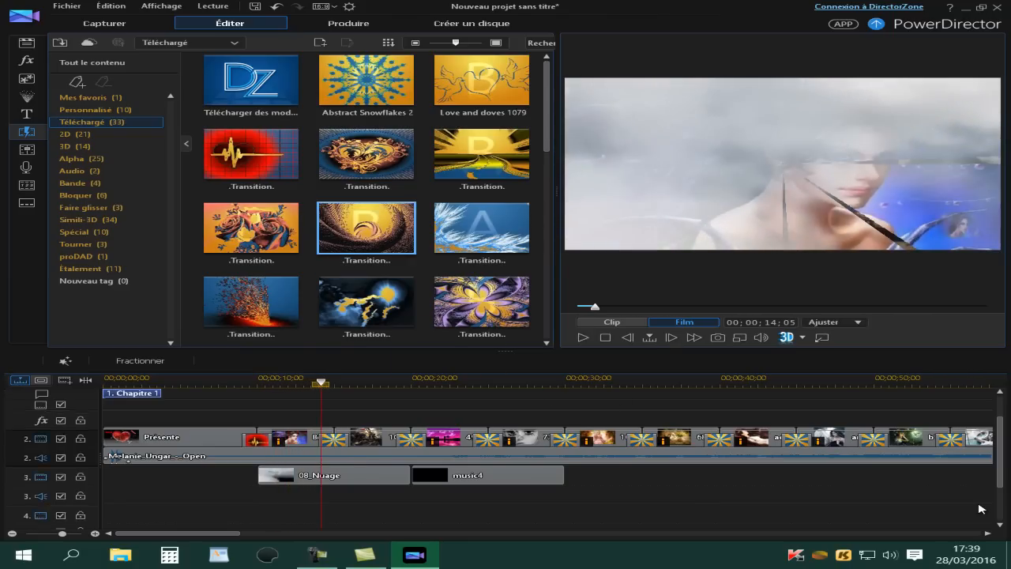
# Replace the transition between the 4938 and 7353fc72 clips with the golden swirl transition from Téléchargé, and preview it.
pyautogui.click(488, 444)
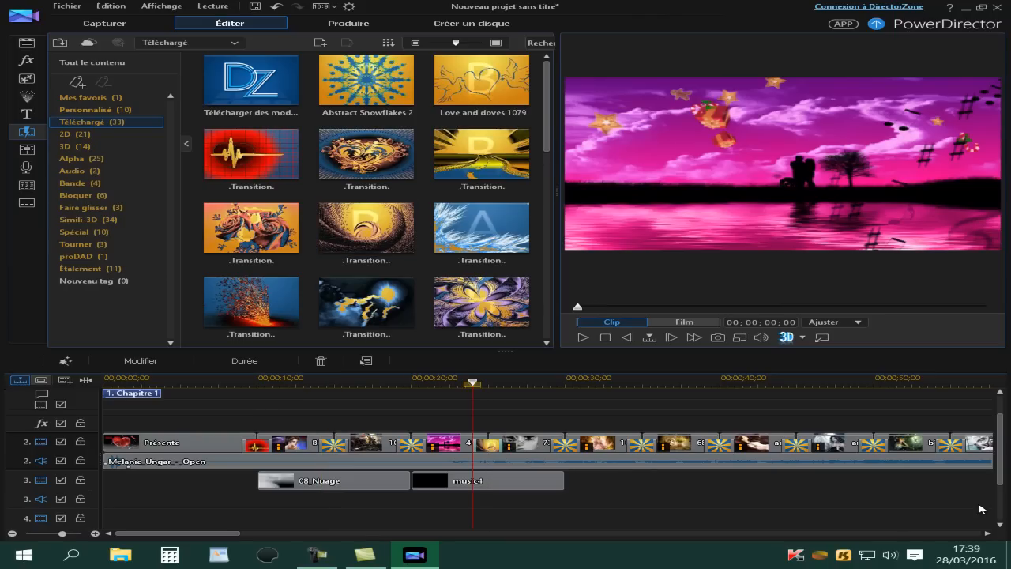
pyautogui.press('space')
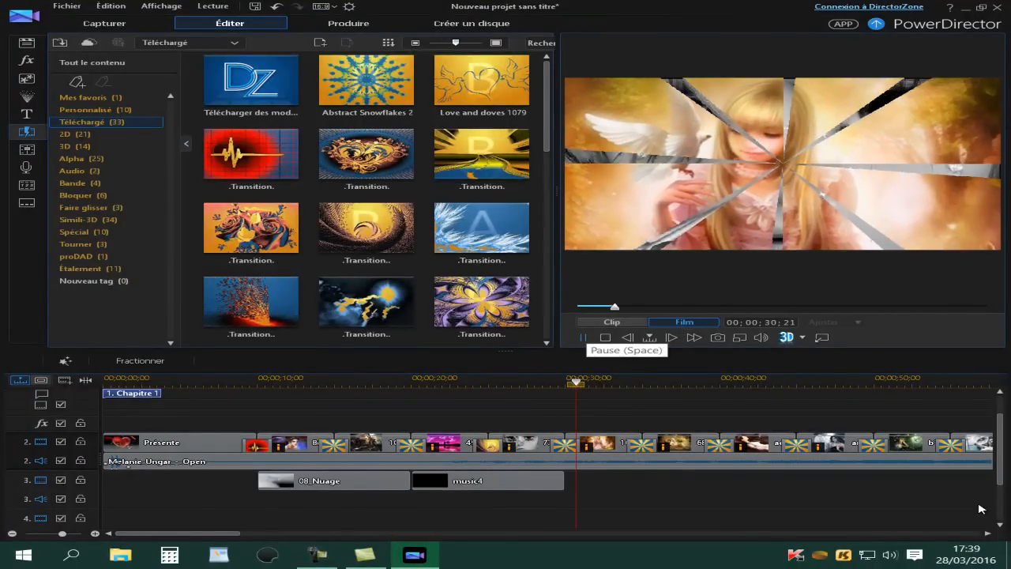
pyautogui.press('space')
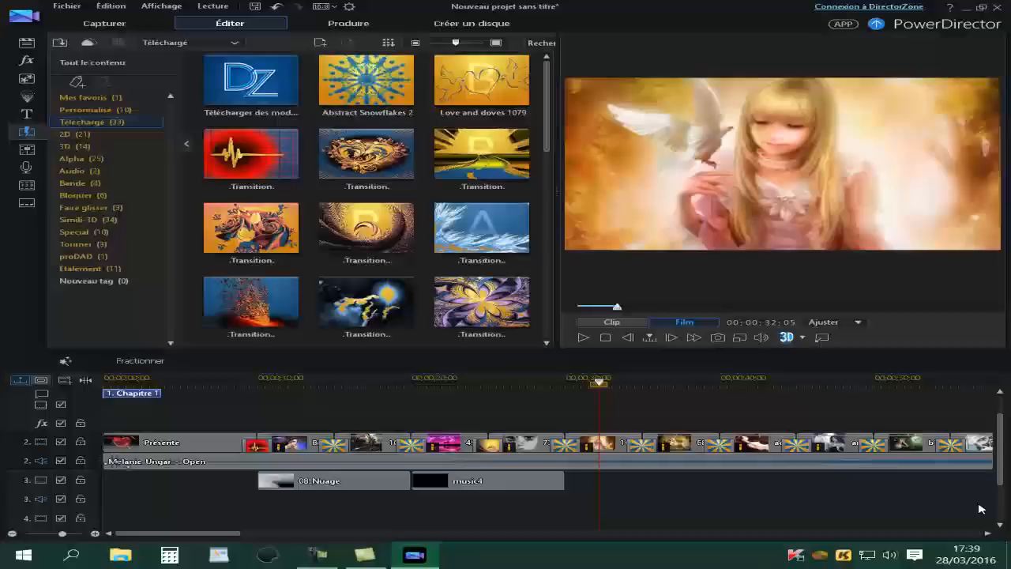
# Zoom the timeline out to show the whole slideshow and return the playhead to the start of the film.
pyautogui.press('-')
pyautogui.press('-')
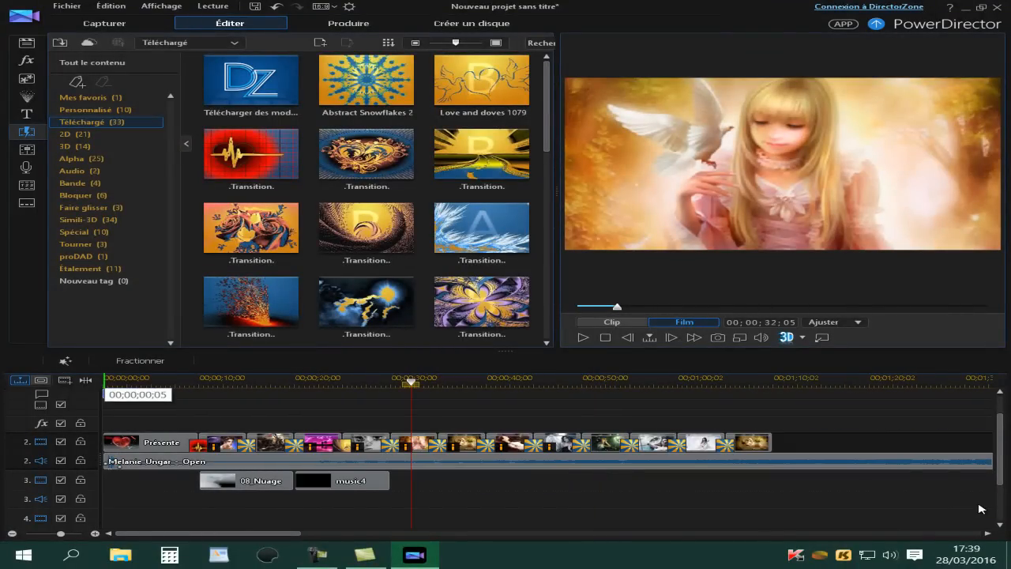
pyautogui.press('Home')
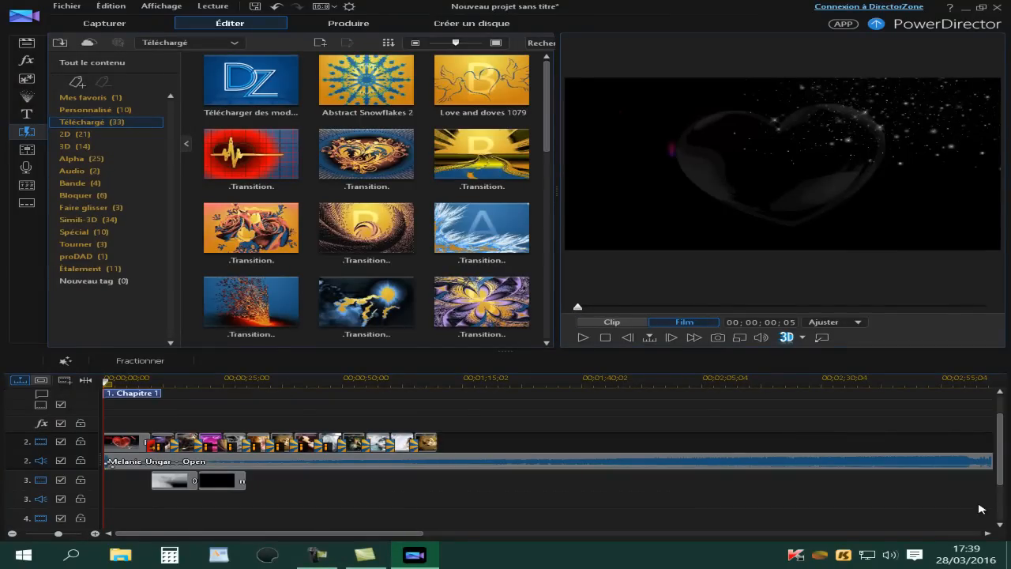
# Play the film from the start to check the title, effects and transitions, and pause at about 27 seconds.
pyautogui.press('space')
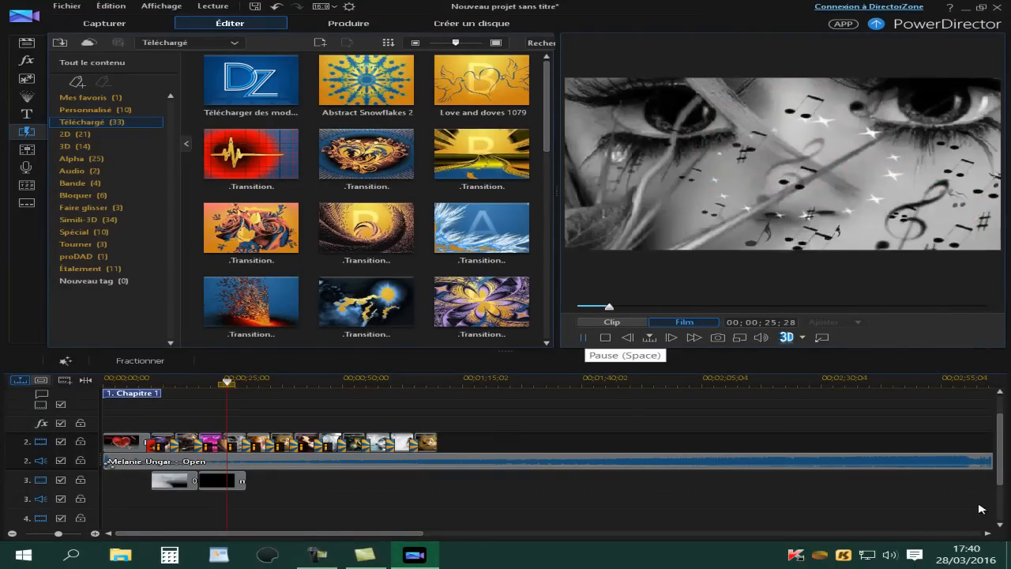
pyautogui.press('space')
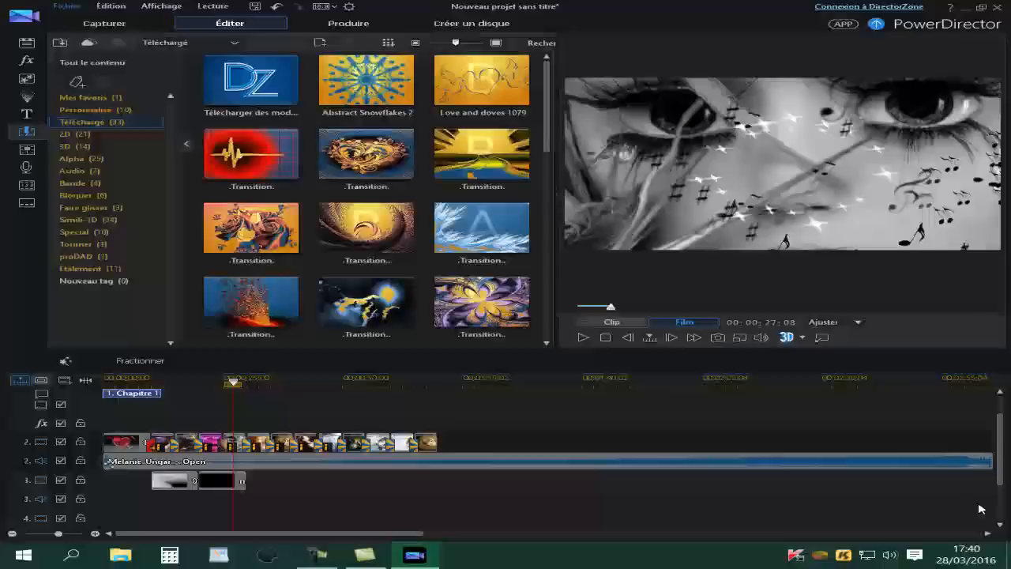
# Save the project under the name titre in the Bureau folder as a Script PowerDirector file.
pyautogui.click(67, 7)
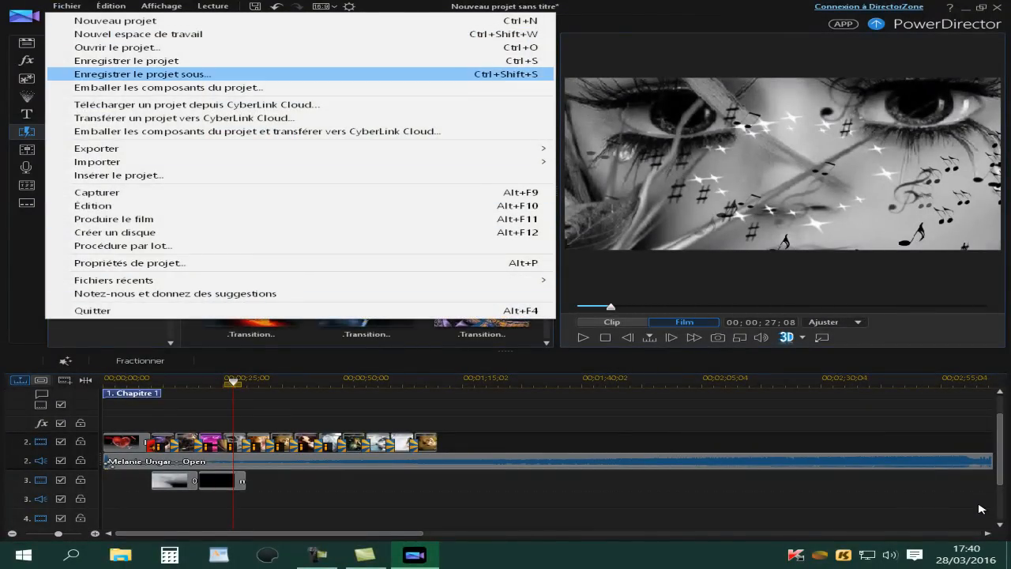
pyautogui.click(143, 73)
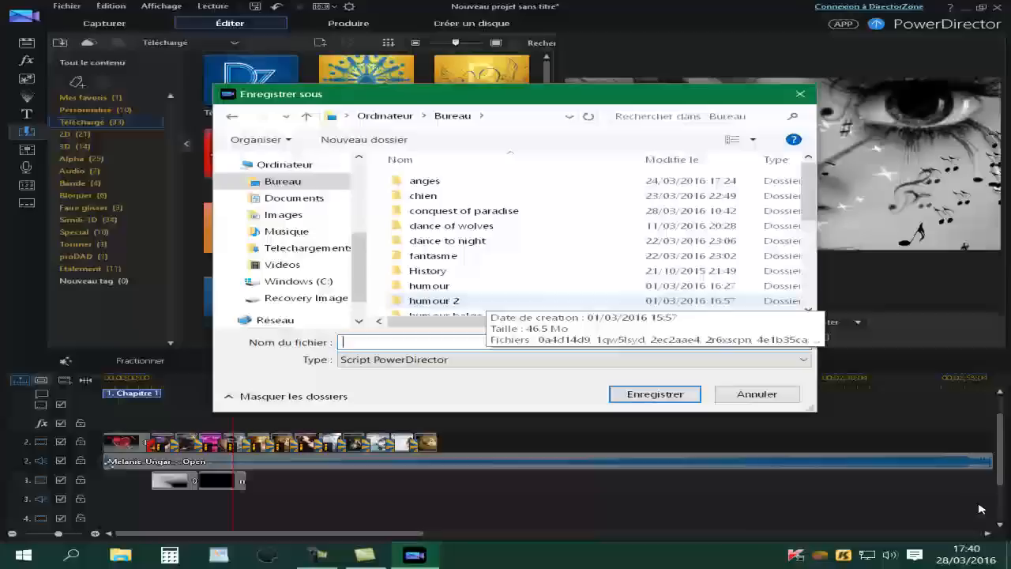
pyautogui.write('titre')
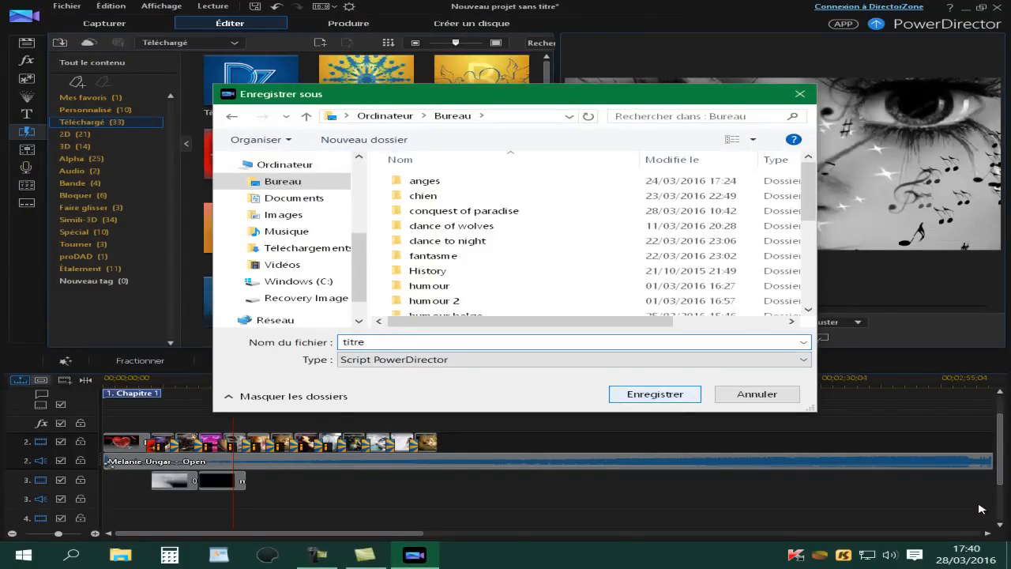
pyautogui.press('Return')
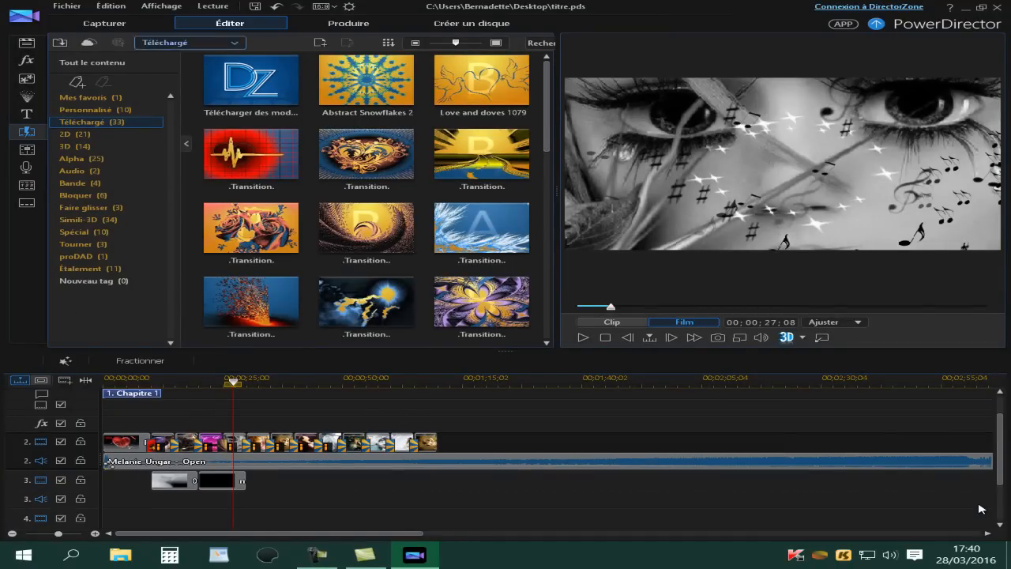
# Open the film production settings and choose the MPEG-2 format with the MPEG-2, 1280 x 720/25p (20 Mbits/s) quality profile.
pyautogui.click(67, 6)
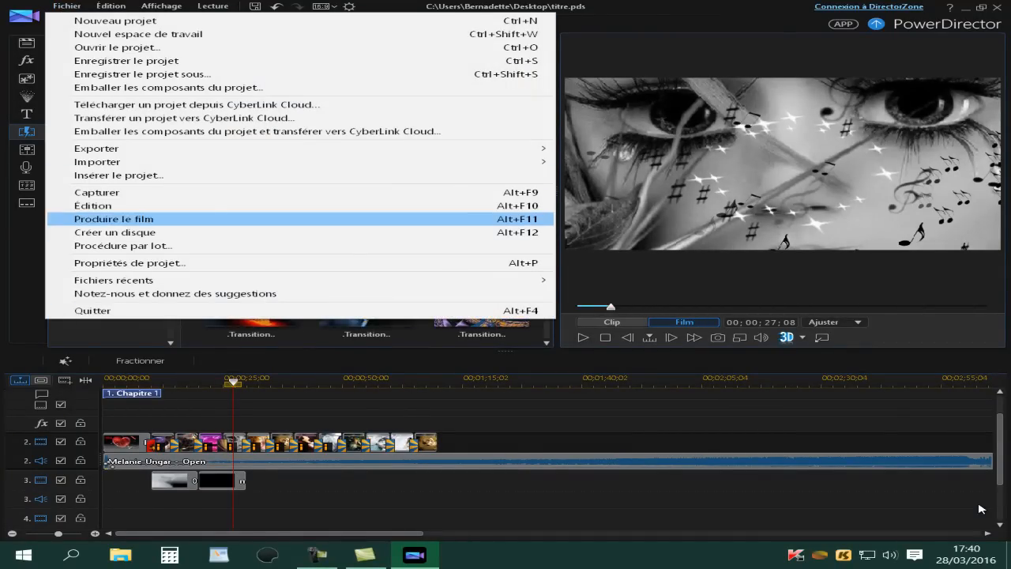
pyautogui.press('Return')
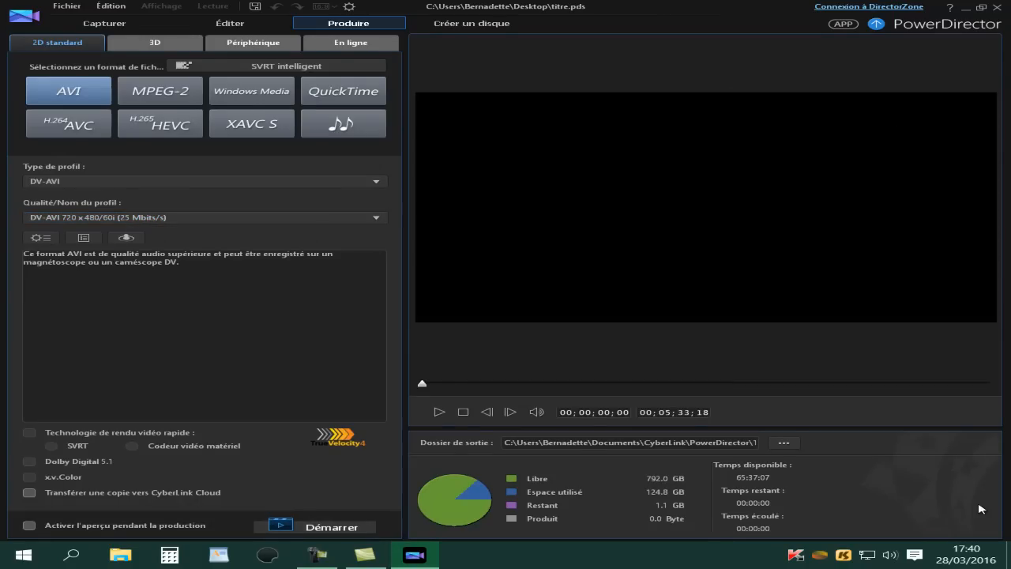
pyautogui.click(159, 91)
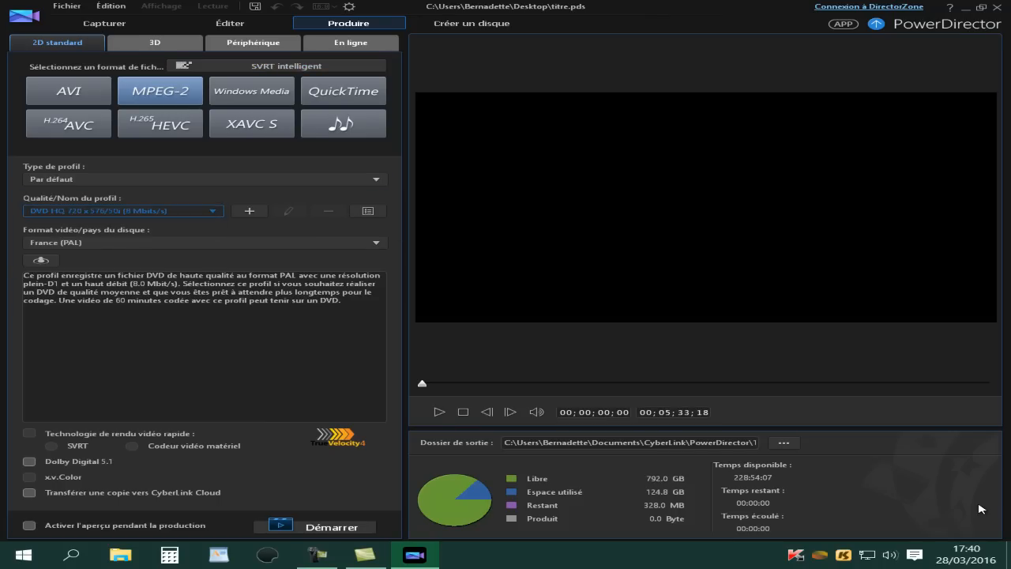
pyautogui.click(211, 210)
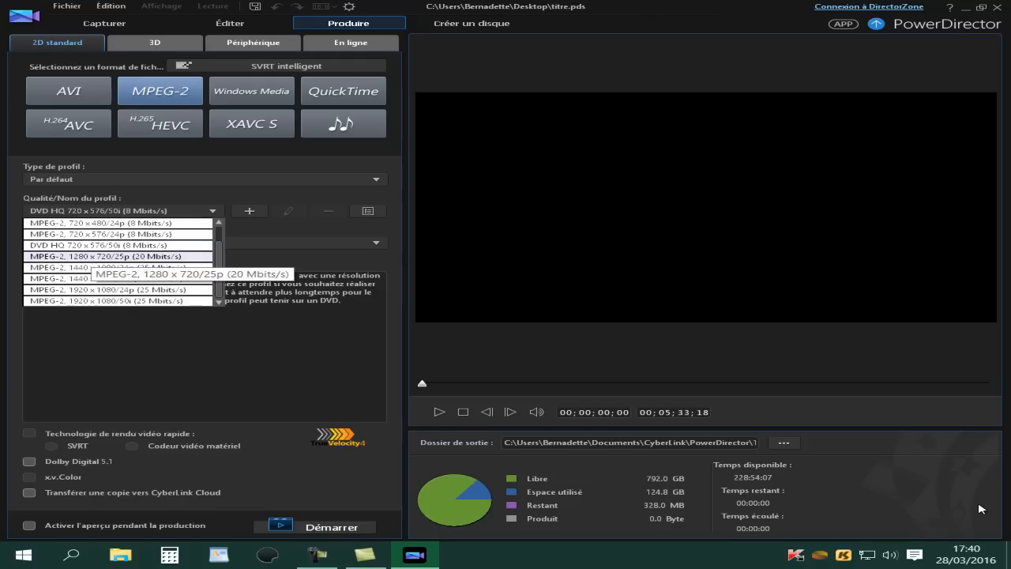
pyautogui.click(119, 256)
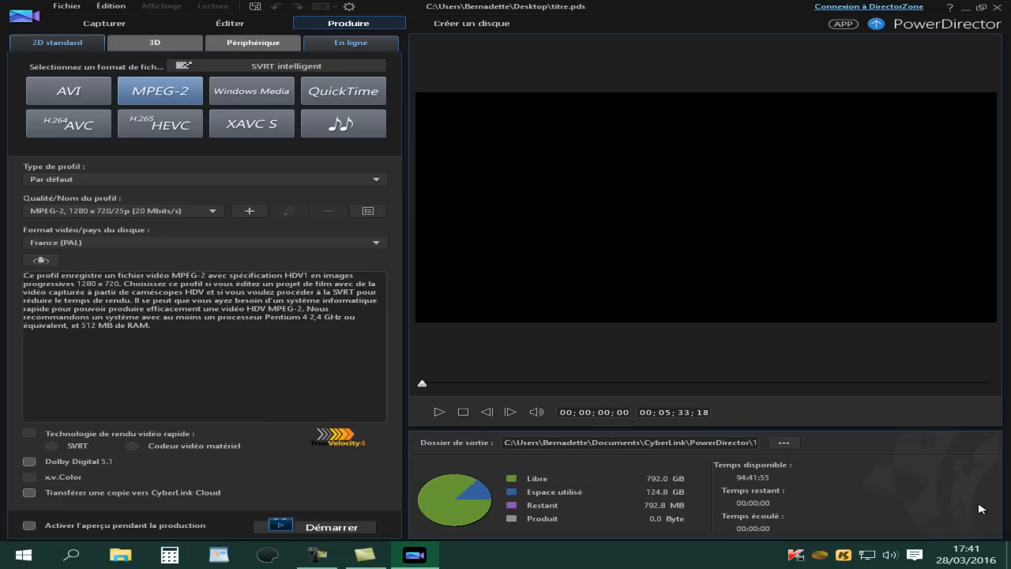
# Set up online production for YouTube with the Qualité HD 1280x720 profile and the Divertissement video category.
pyautogui.click(350, 42)
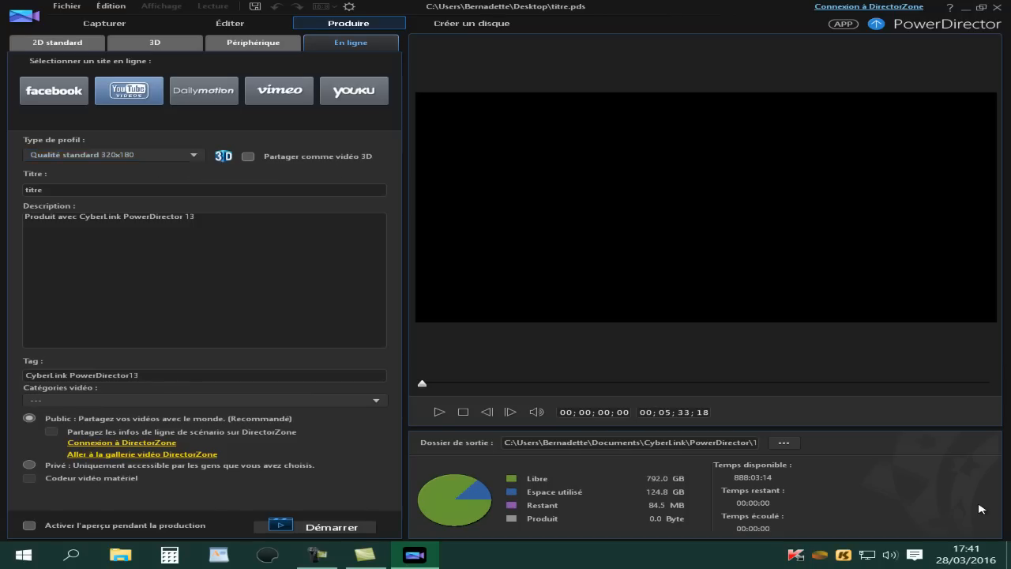
pyautogui.click(192, 155)
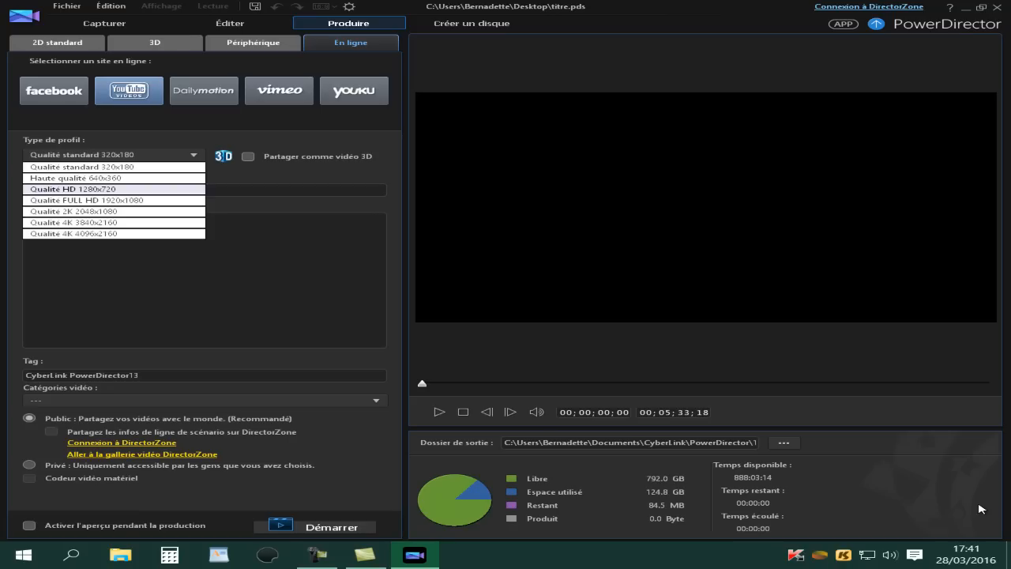
pyautogui.click(101, 189)
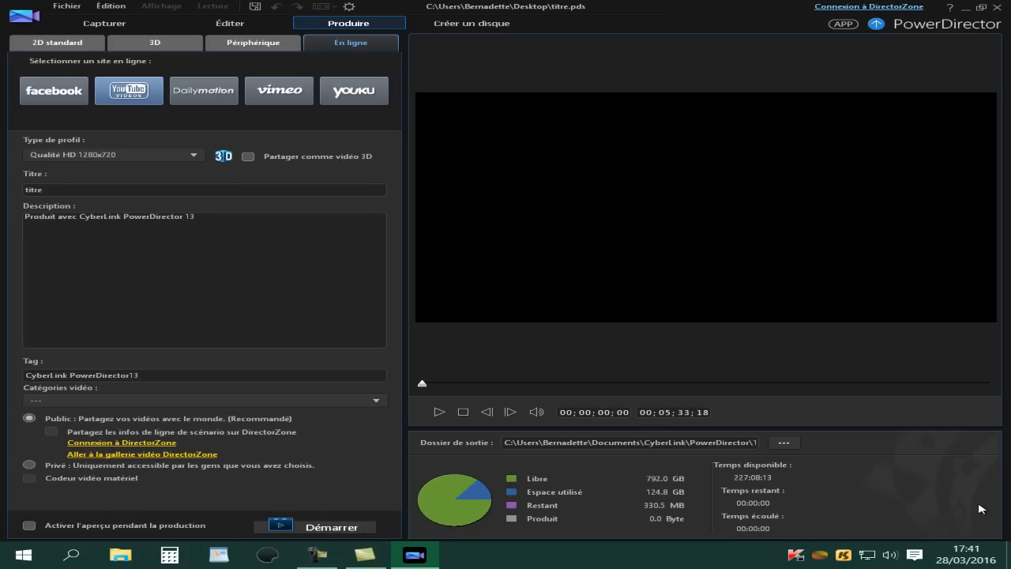
pyautogui.click(61, 401)
pyautogui.click(61, 457)
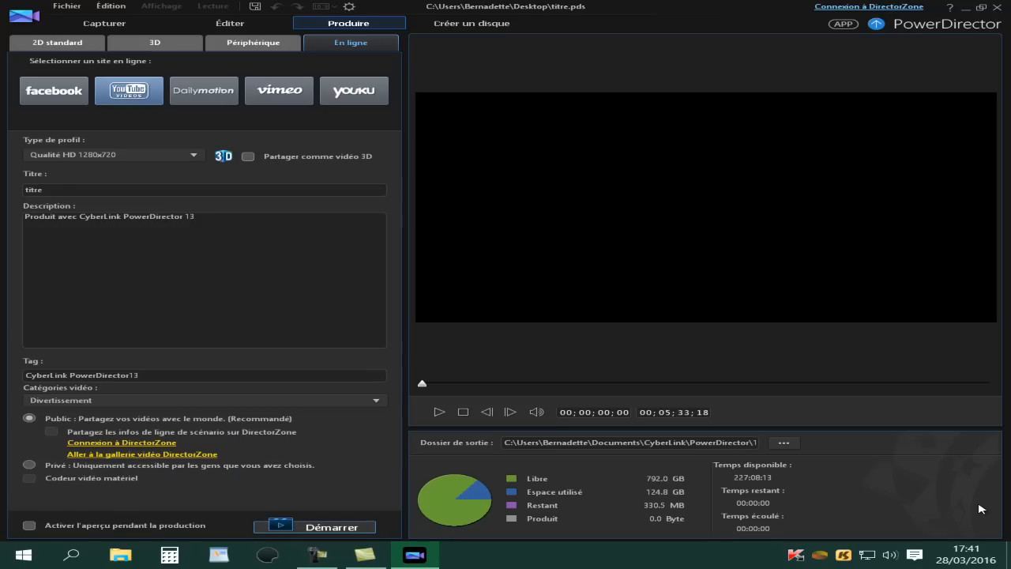
# Start the YouTube production and choose the second Google account for authorization, cancel the permission request, and return to editing the project.
pyautogui.click(331, 526)
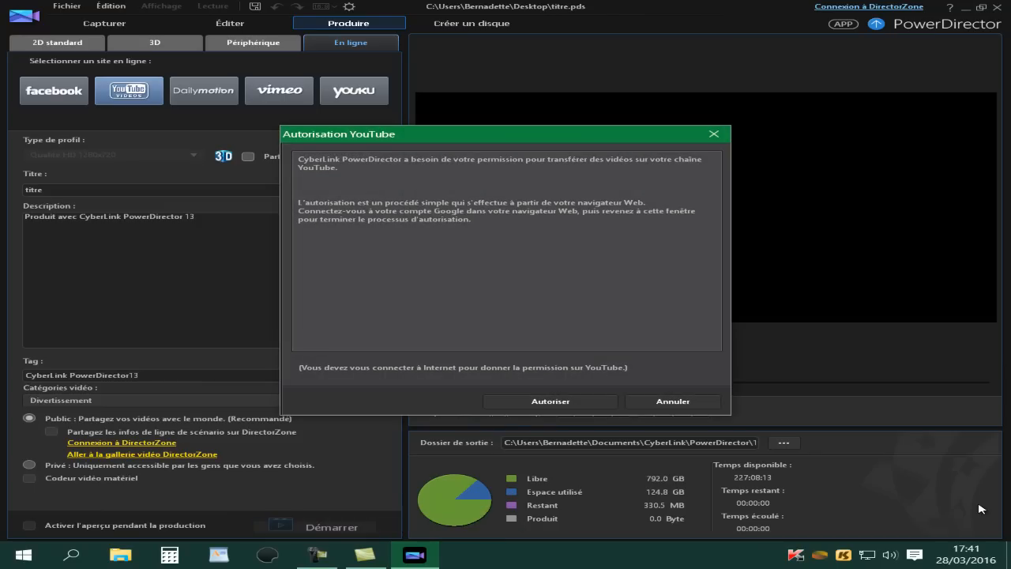
pyautogui.click(550, 402)
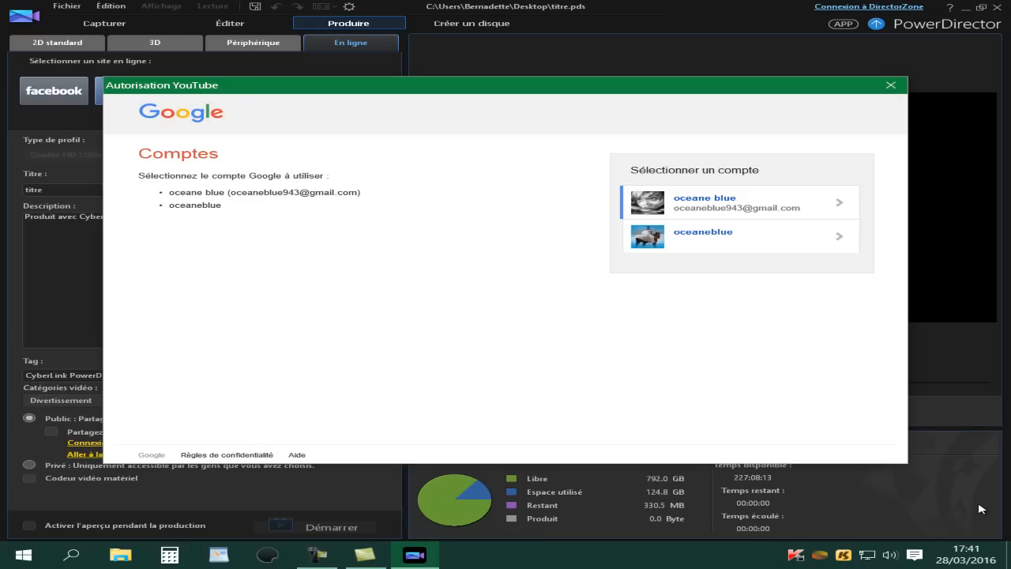
pyautogui.click(703, 235)
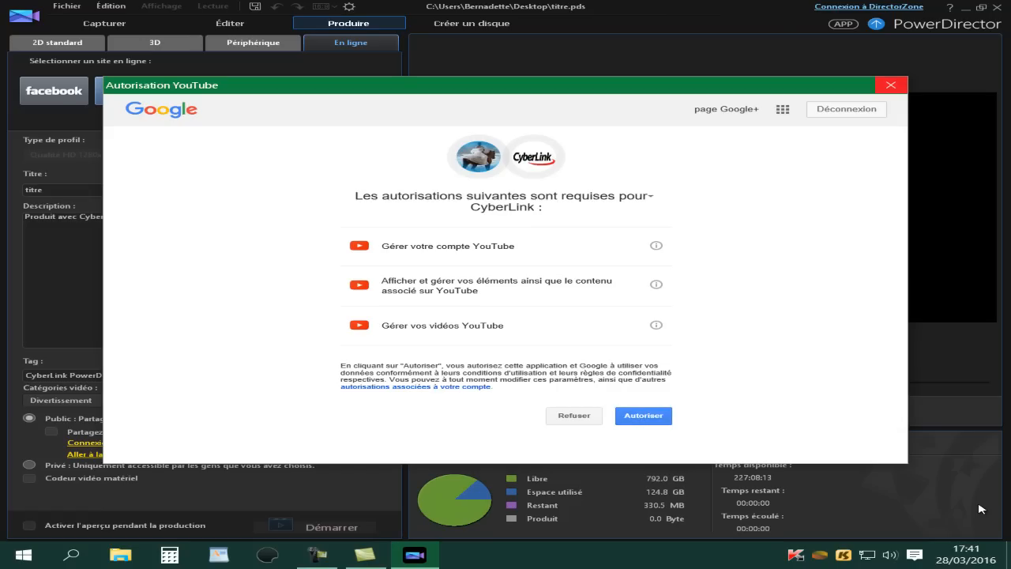
pyautogui.click(890, 85)
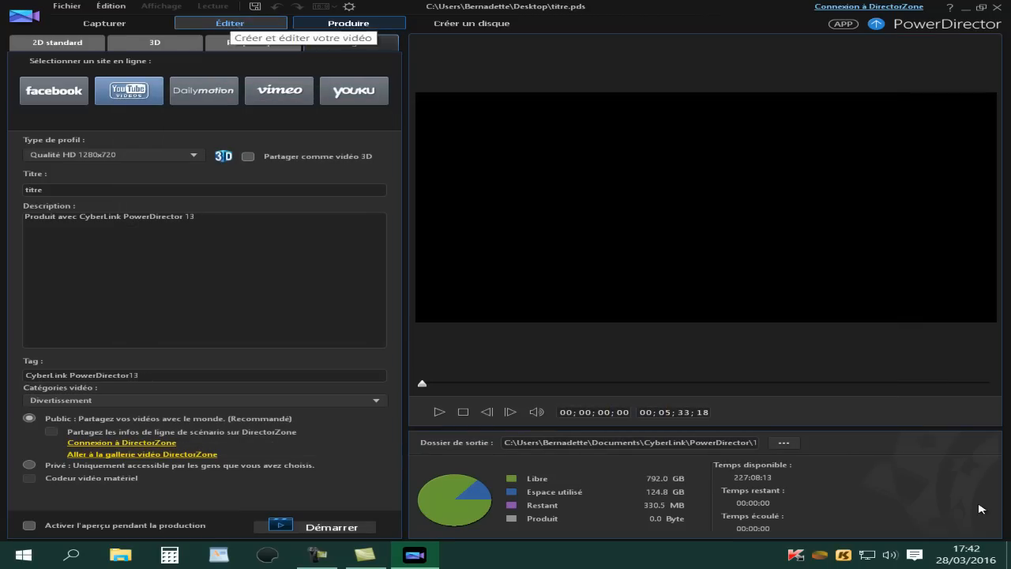
pyautogui.click(230, 23)
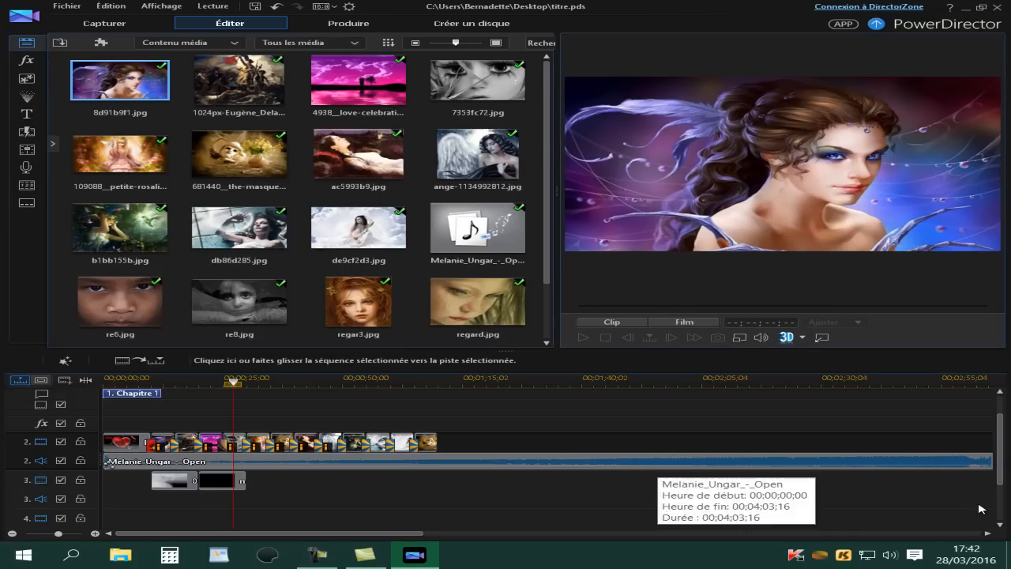